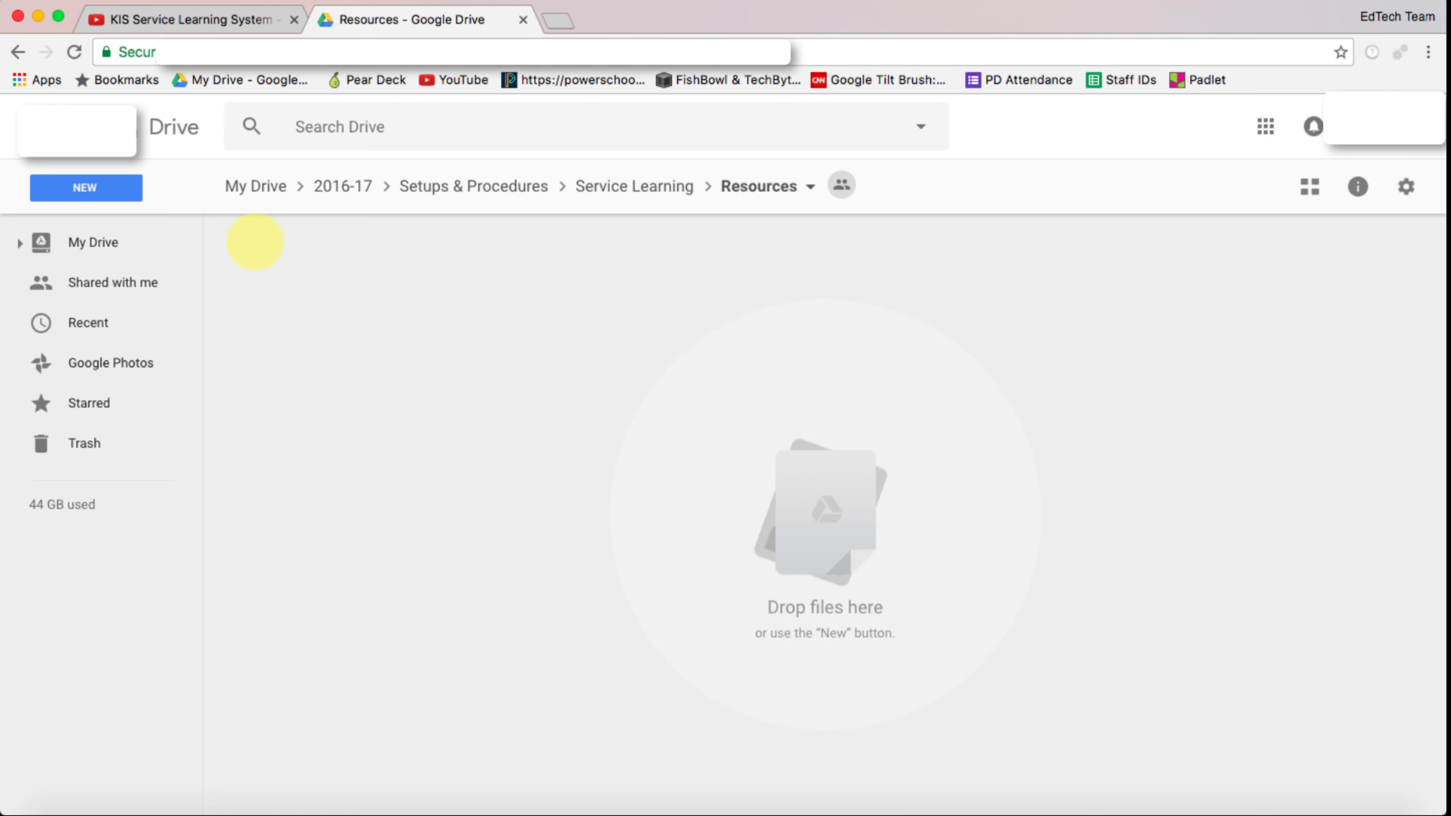
Step: Create a new Google Form in the shared Resources folder and accept its sharing permissions
left_click(85, 188)
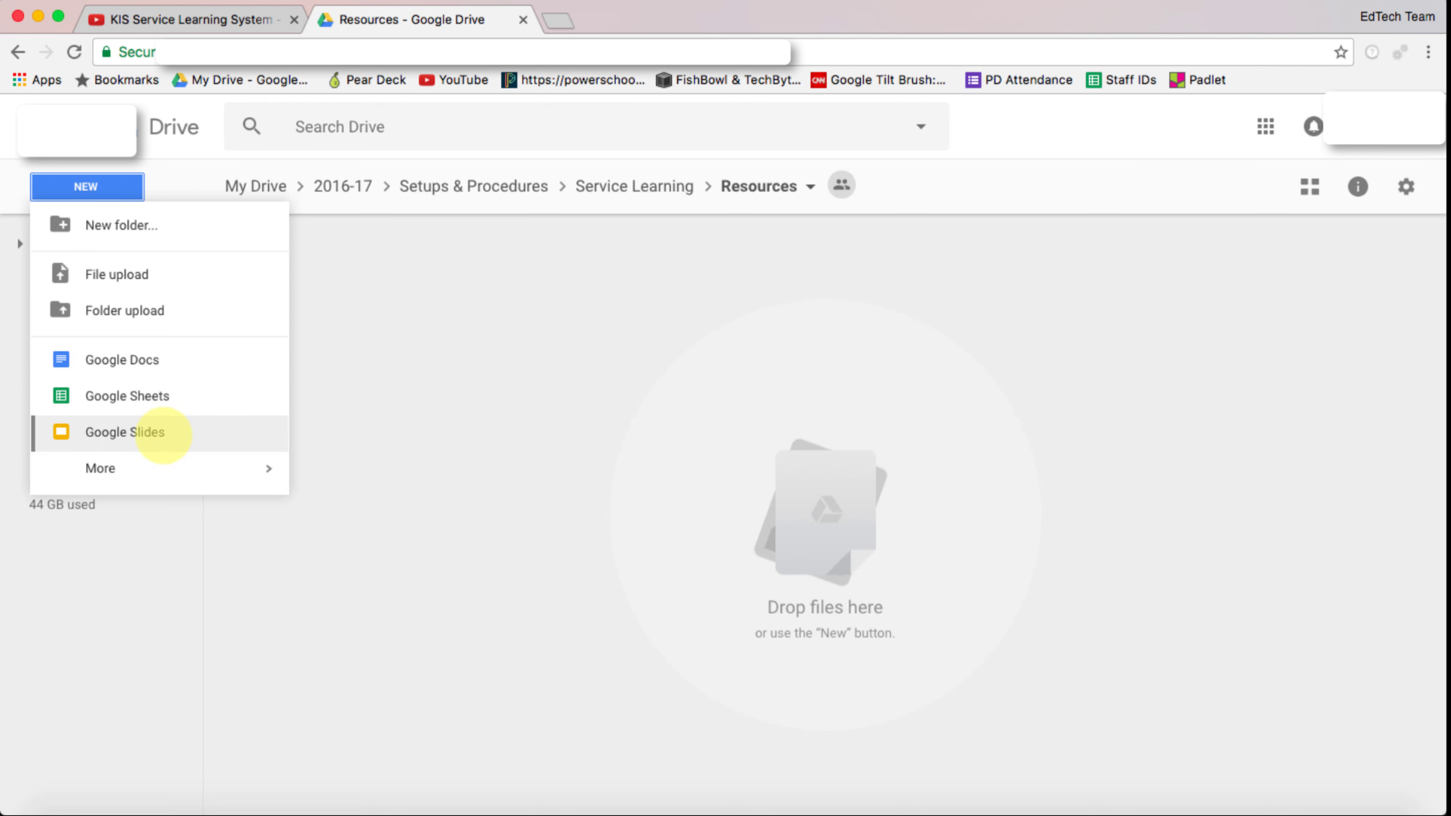
mouse_move(138, 467)
left_click(453, 473)
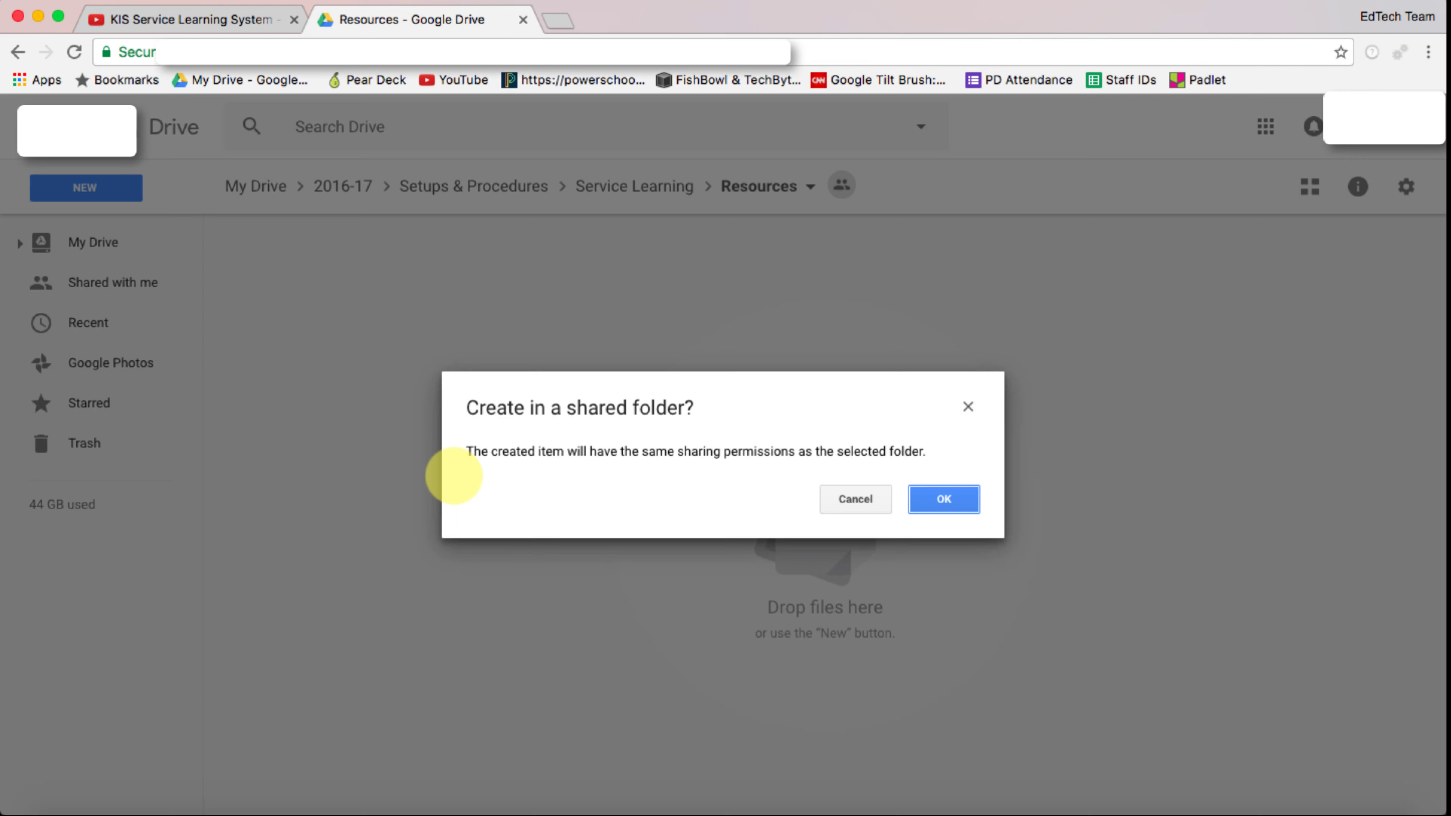
left_click(946, 498)
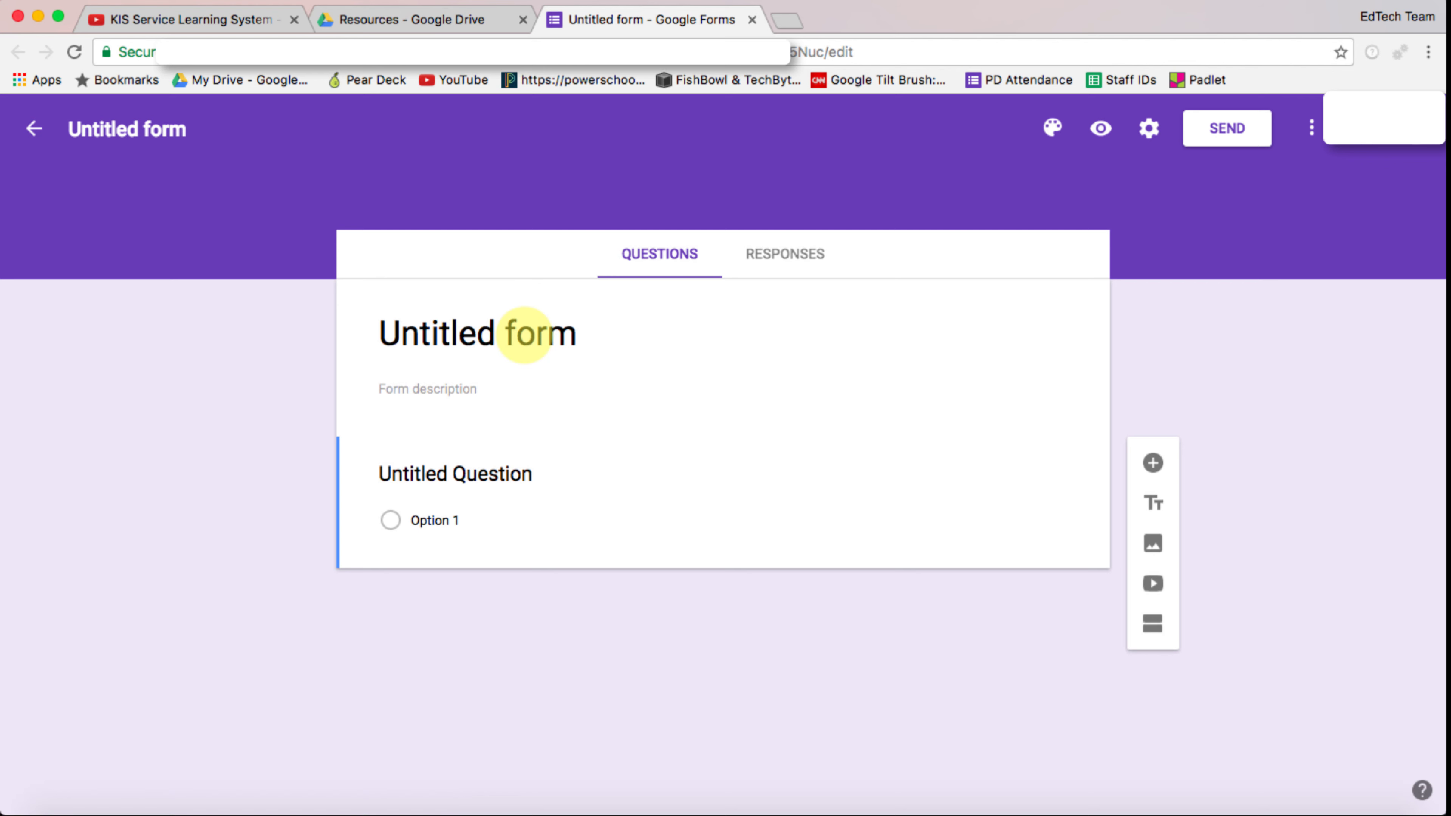
Step: Title the form 'Student Service Learning'
left_click(550, 329)
type("Student Ser")
key("BackSpace")
key("BackSpace")
key("BackSpace")
type("Serv")
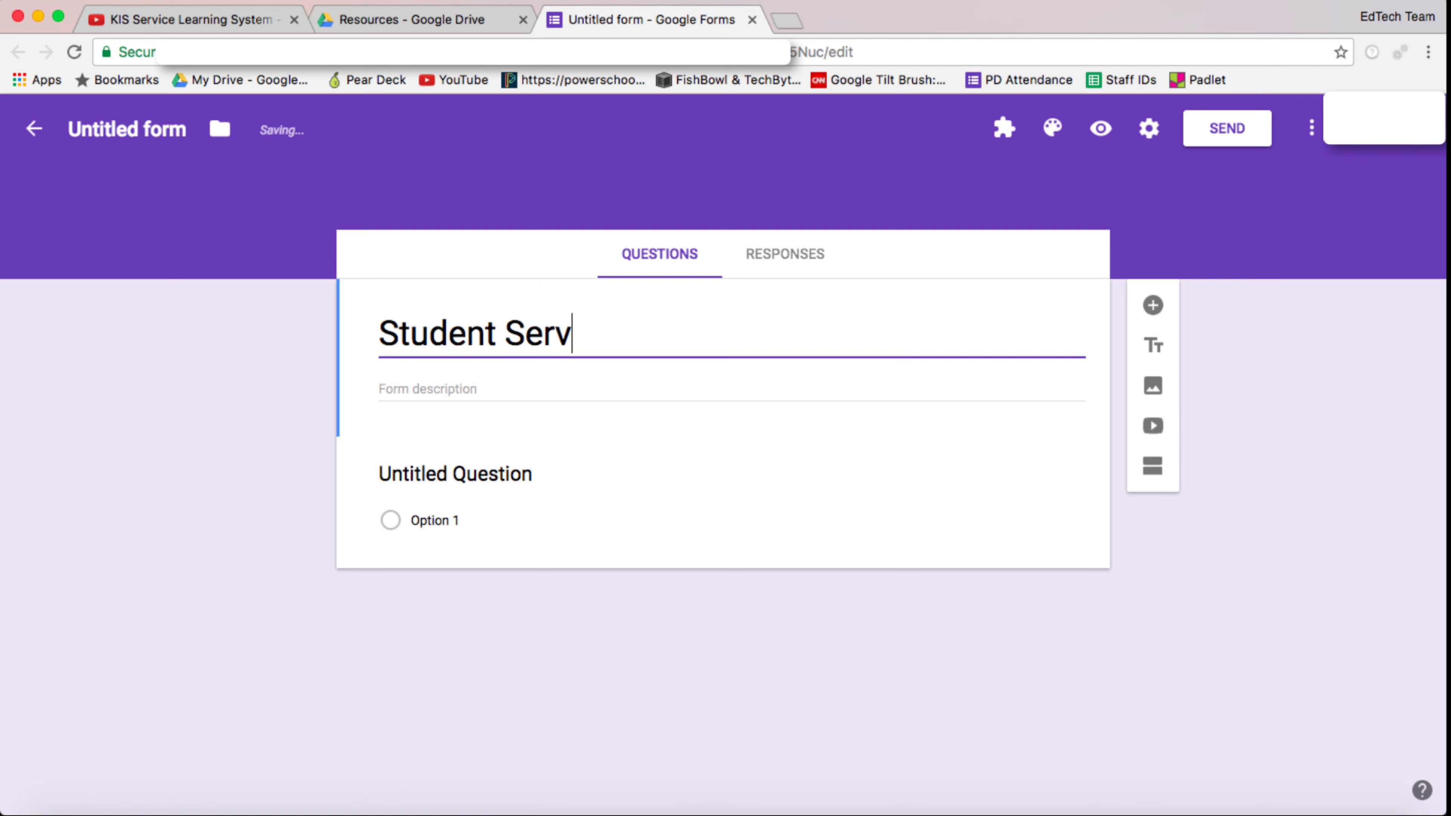
type("ice Learning")
left_click(91, 129)
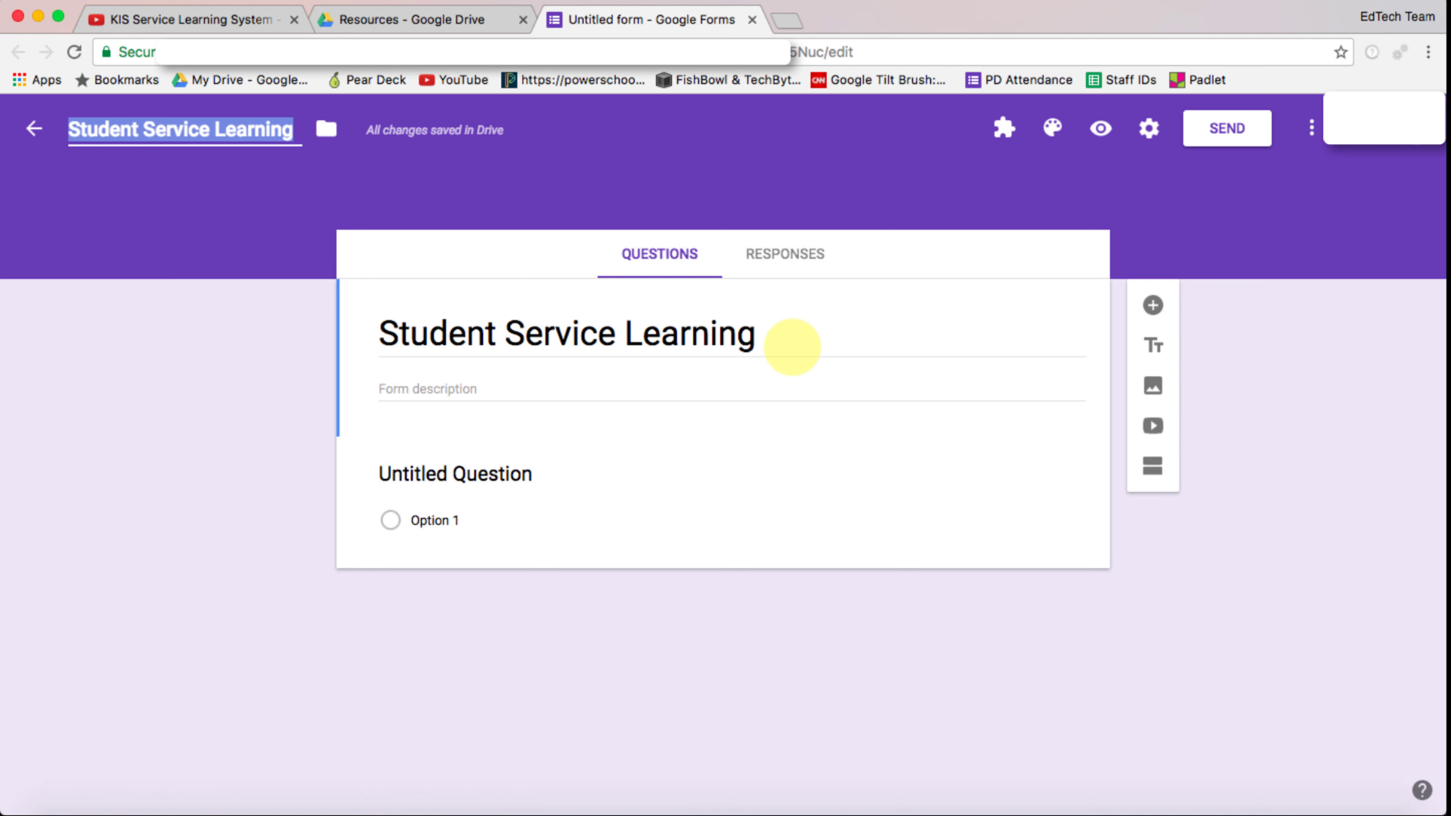
Step: Add a required short-answer question 'Name exactly as it is in PowerSchool'
left_click(509, 478)
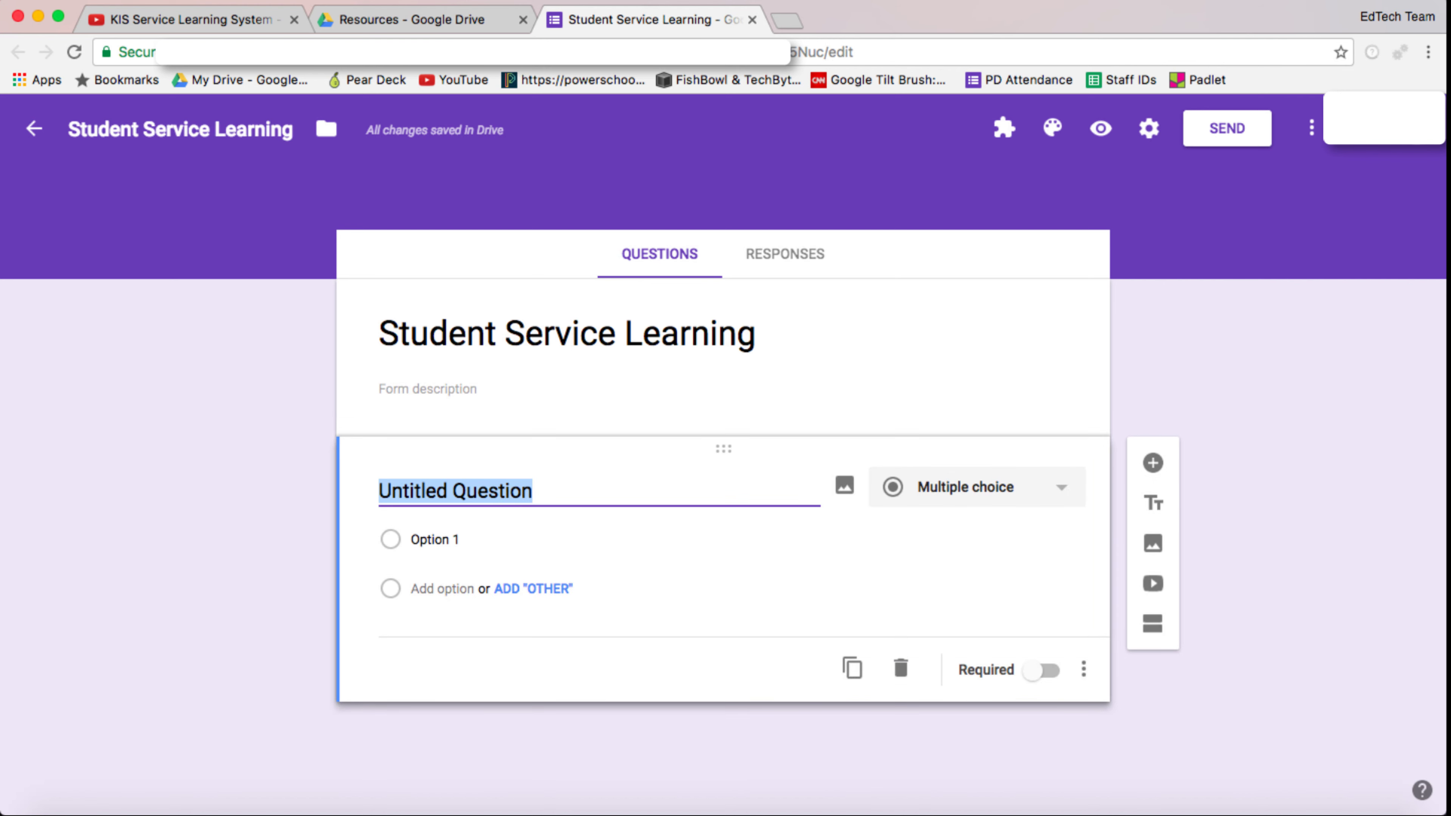
type("Name exactly")
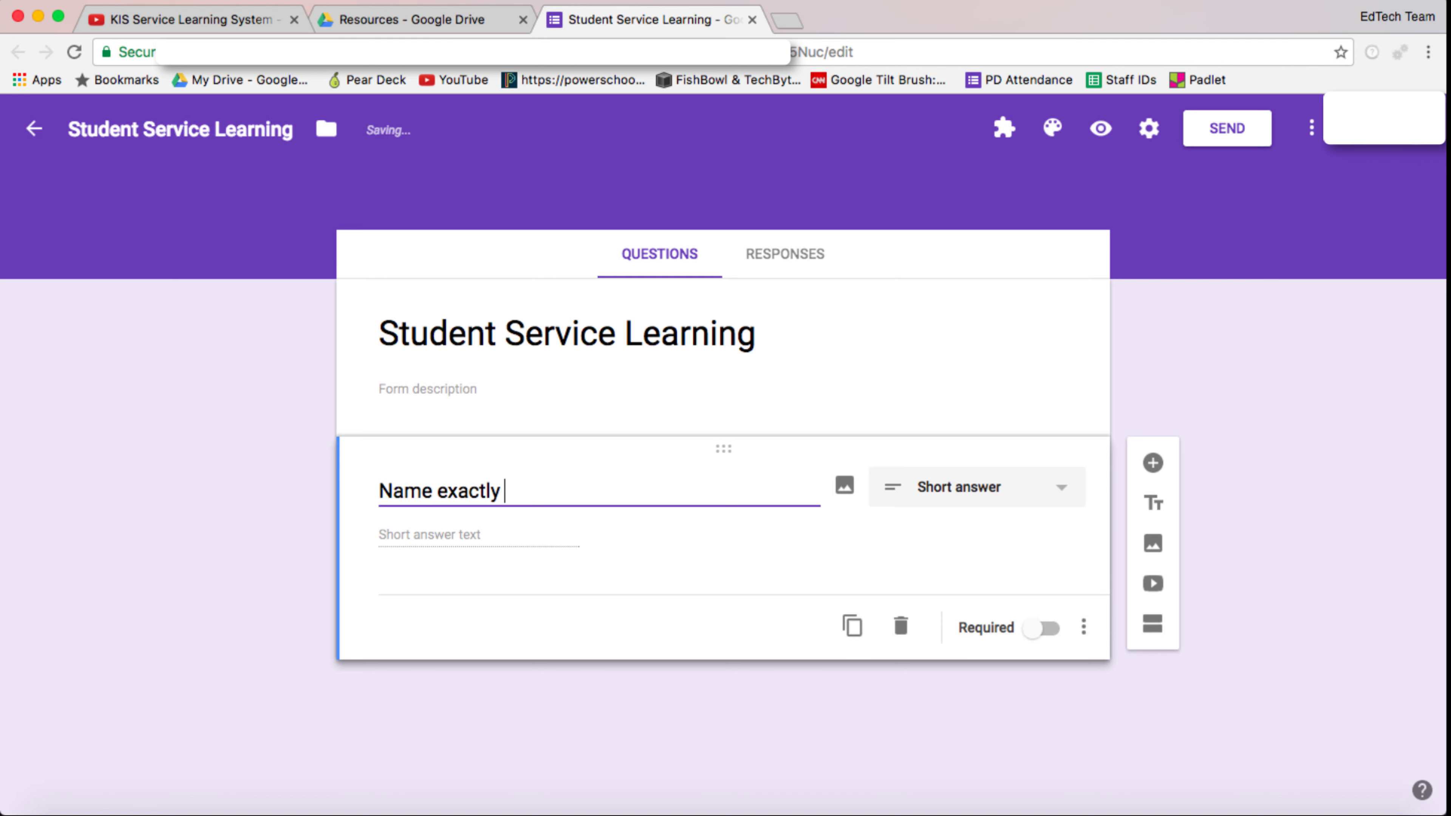
type("in PowerSchool")
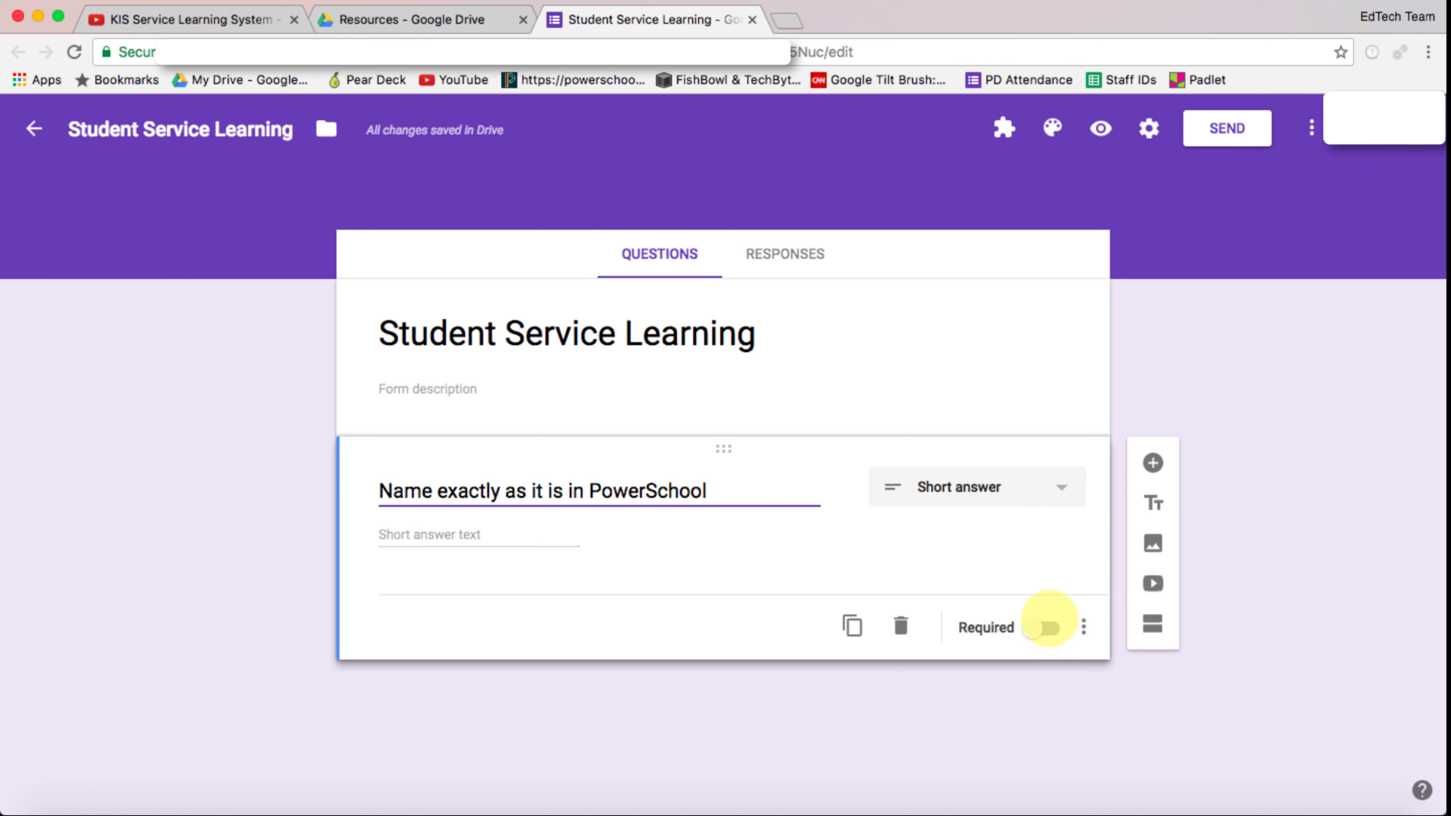
left_click(1047, 627)
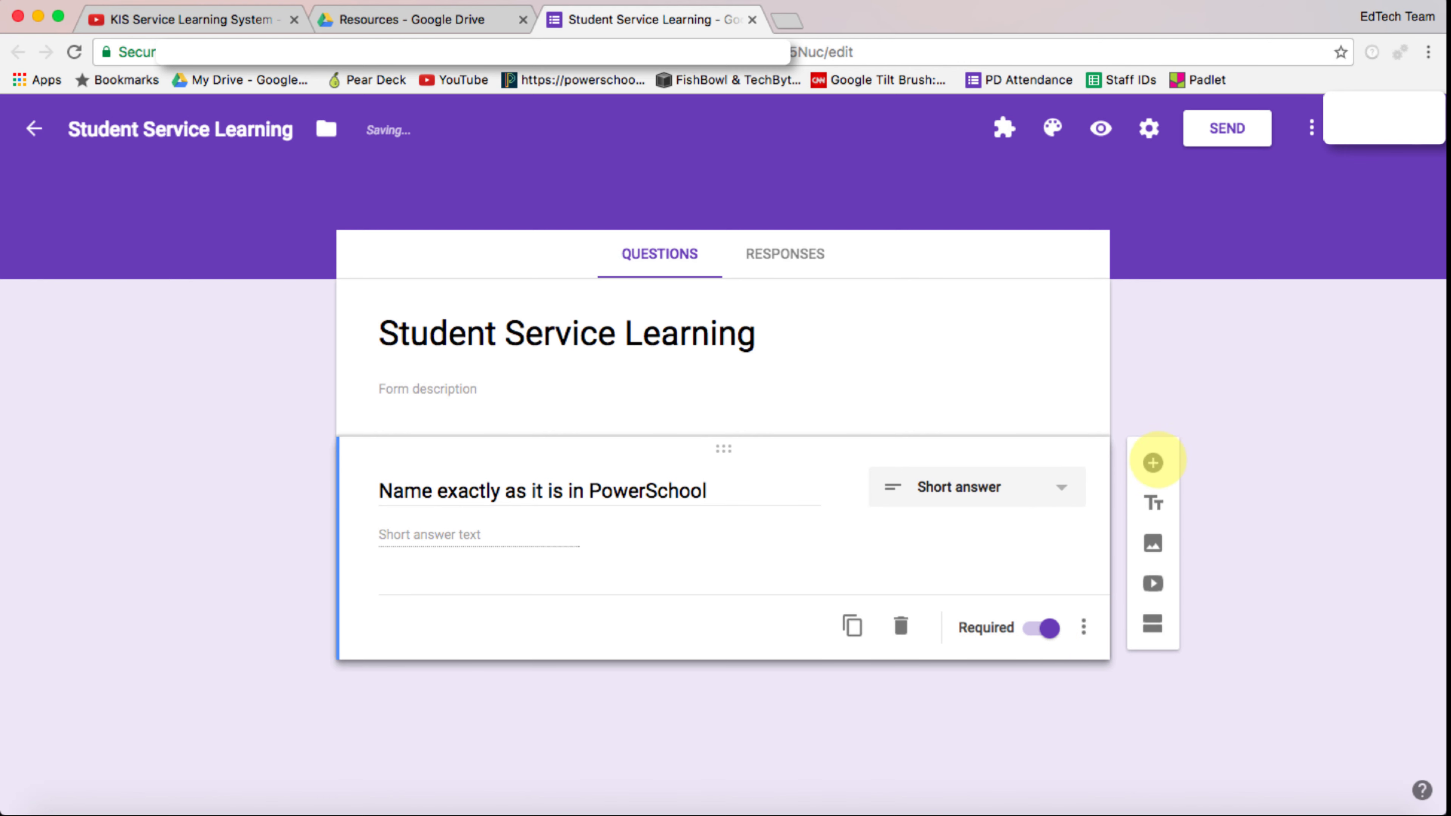
left_click(1153, 462)
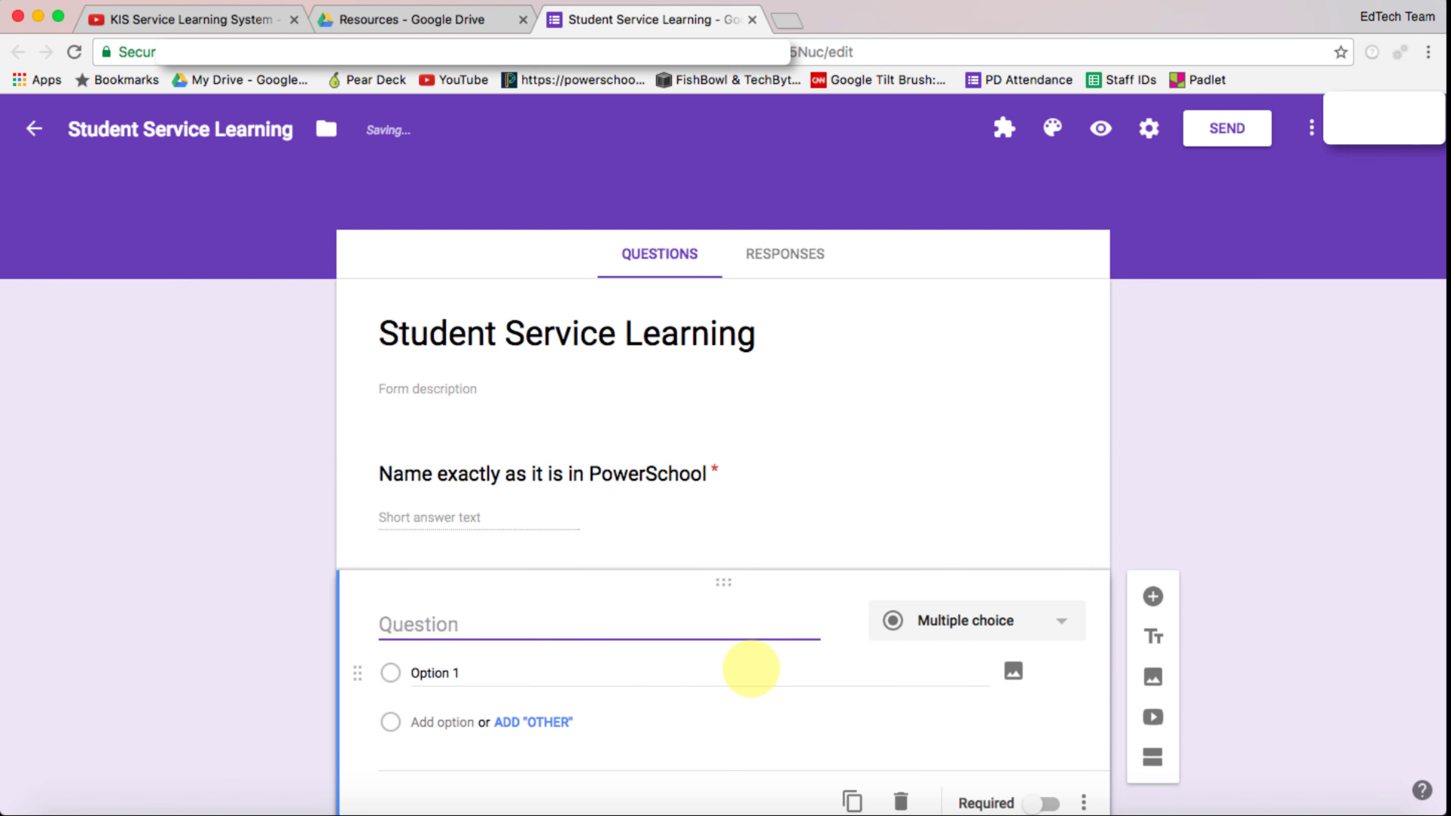
Step: Title the multiple-choice question 'Grade' and make its first choice Grade 9
type("Grade")
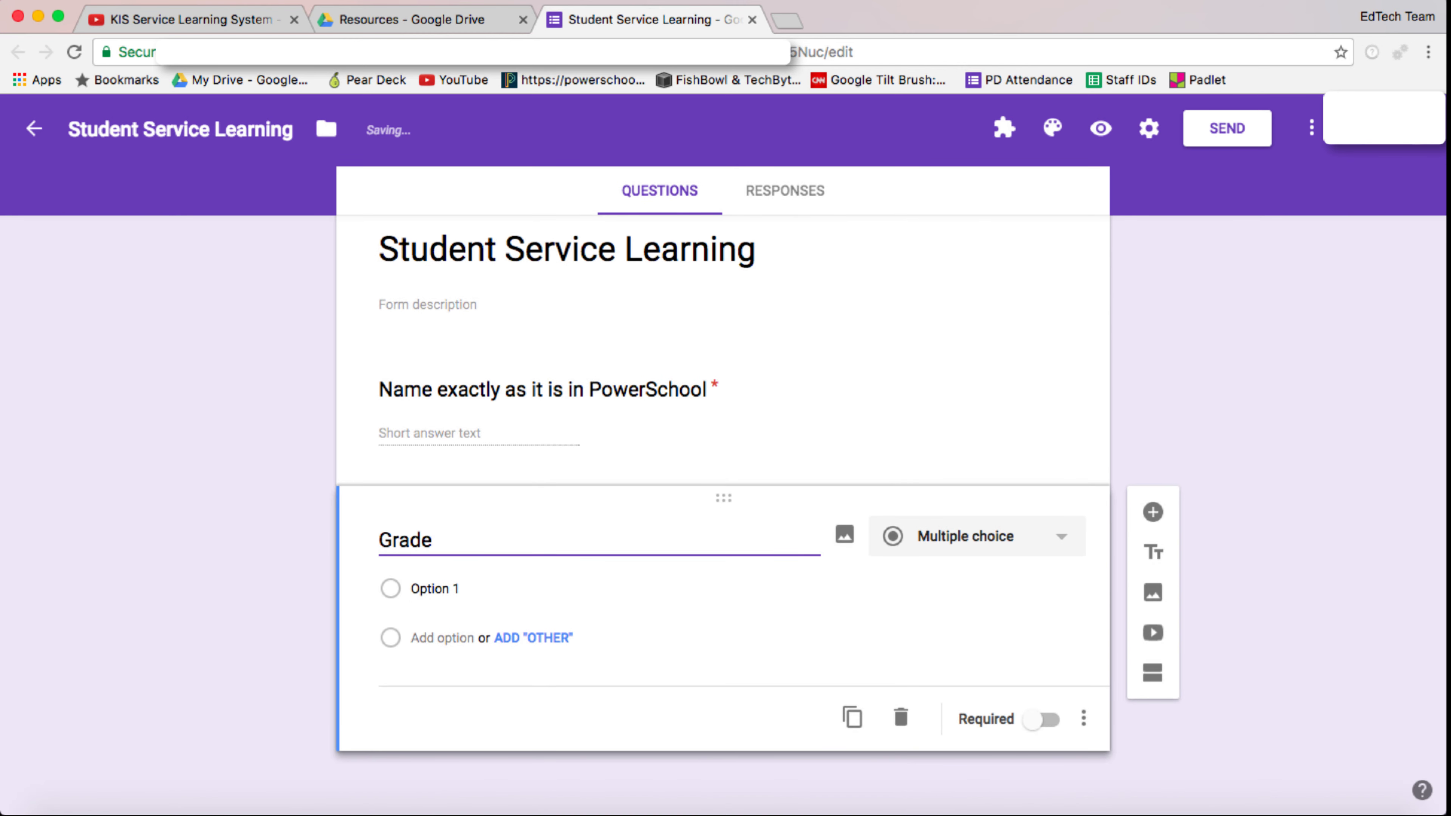
left_click(414, 625)
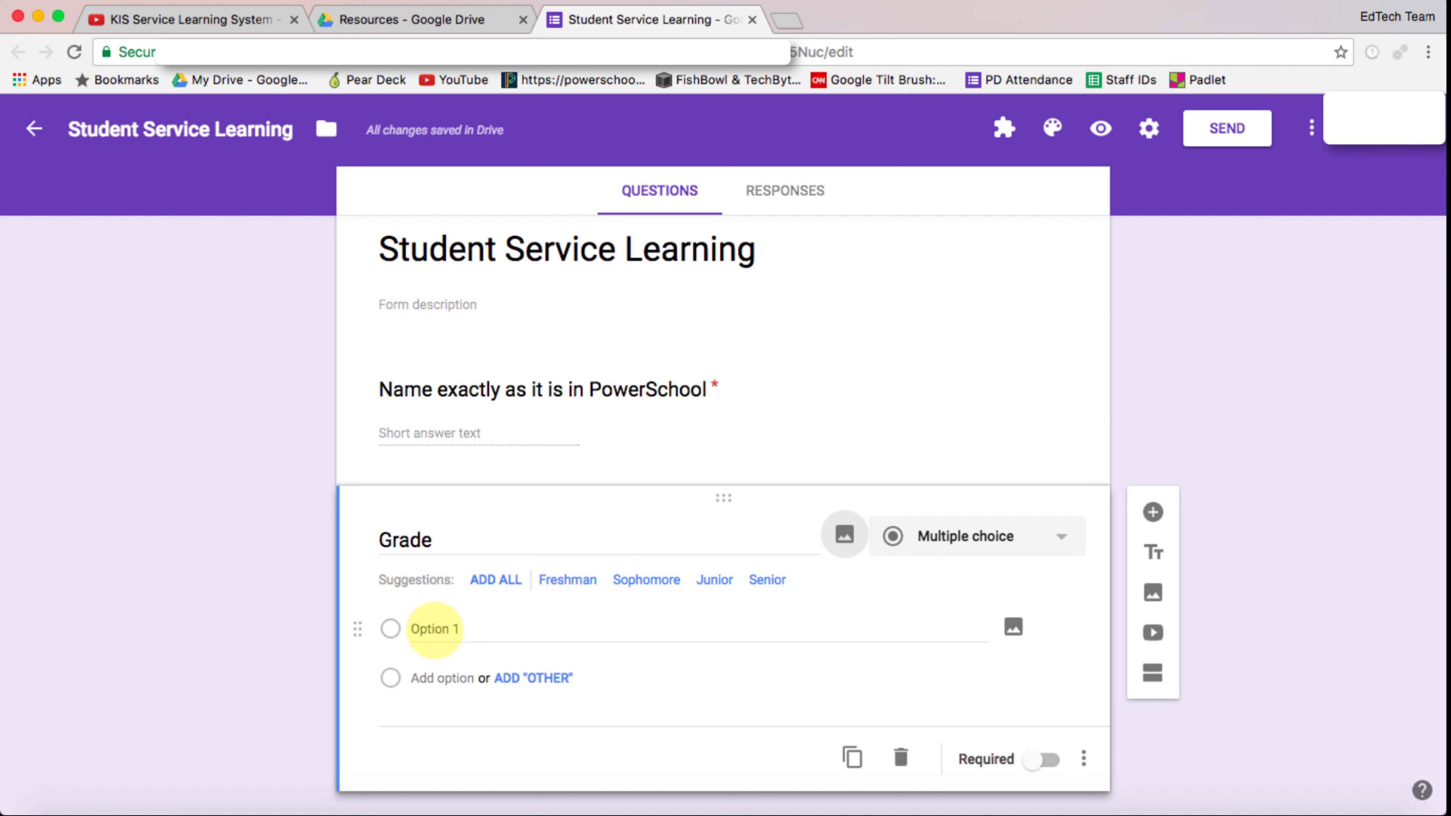
left_click(434, 629)
left_click(434, 629)
type("Grade 8")
key("BackSpace")
type("9")
Step: Add the choices Grade 10, Grade 11 and Grade 12
key("Return")
type("Grade 10")
key("Return")
type("Grade 11")
key("Return")
type("Grade 12")
scroll(1069, 324, "down", 3)
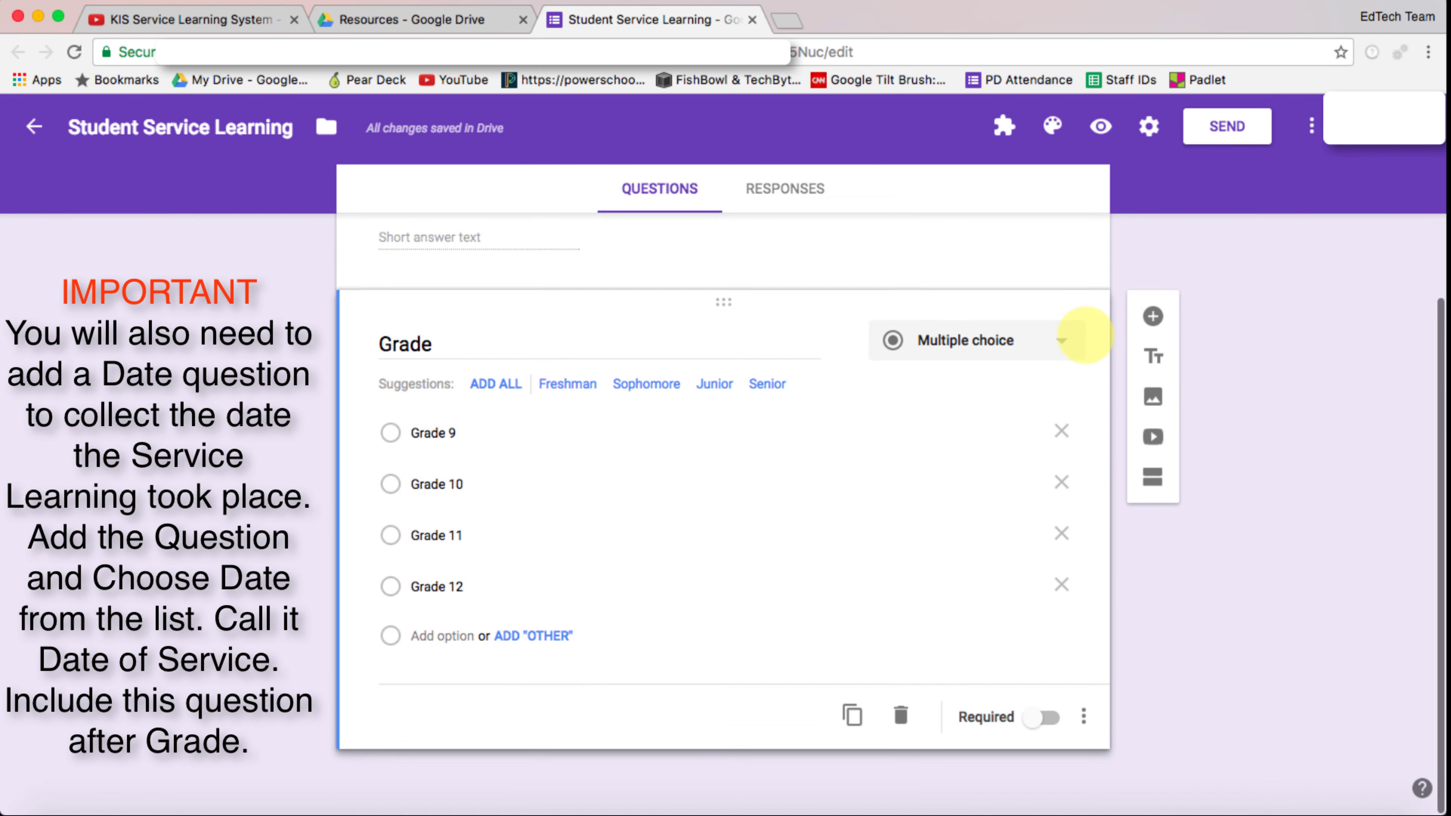
Step: Add a multiple-choice question titled 'Service' with first choice Service 1
left_click(1153, 318)
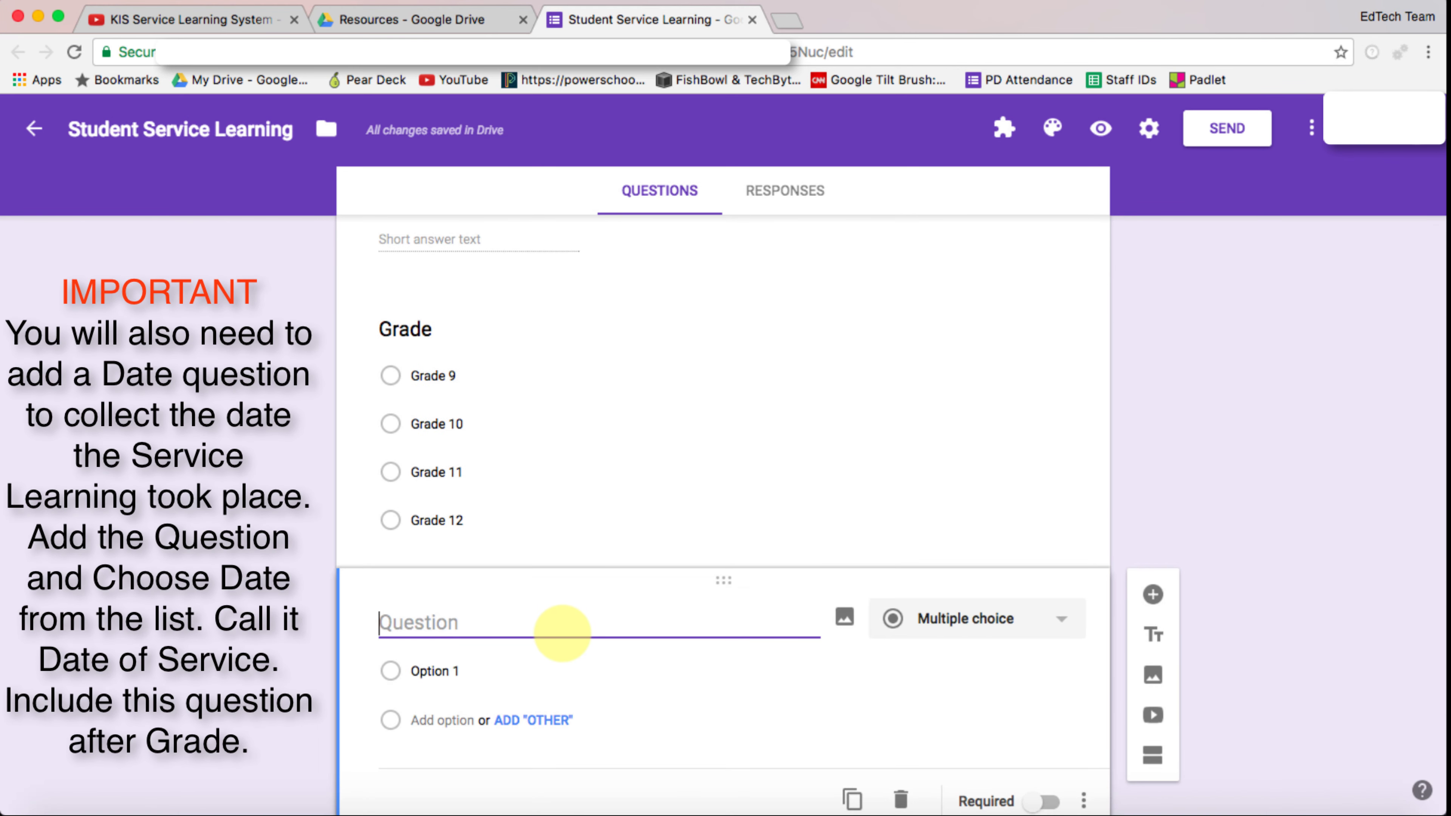
type("Service")
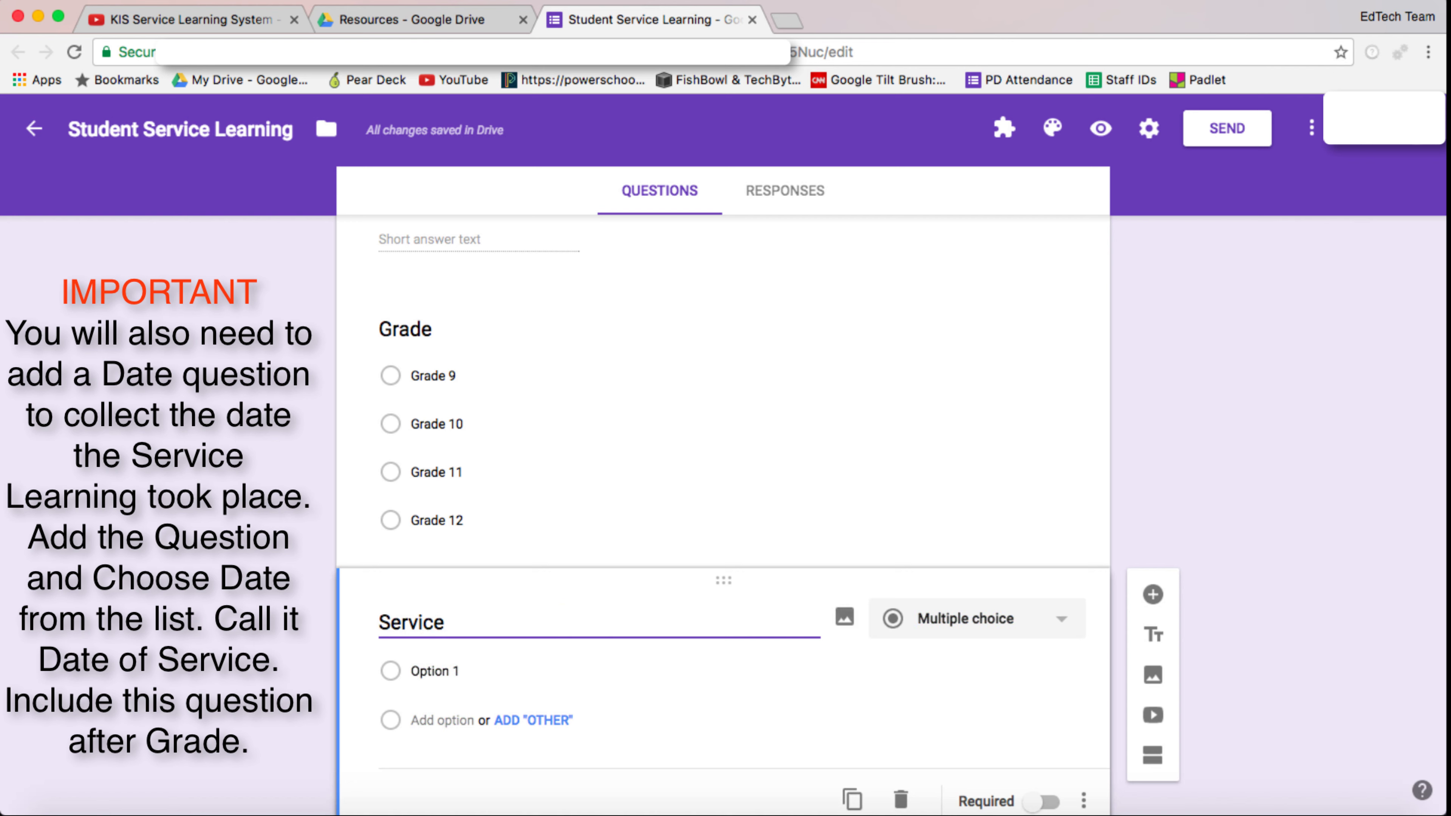
left_click(465, 672)
left_click(462, 672)
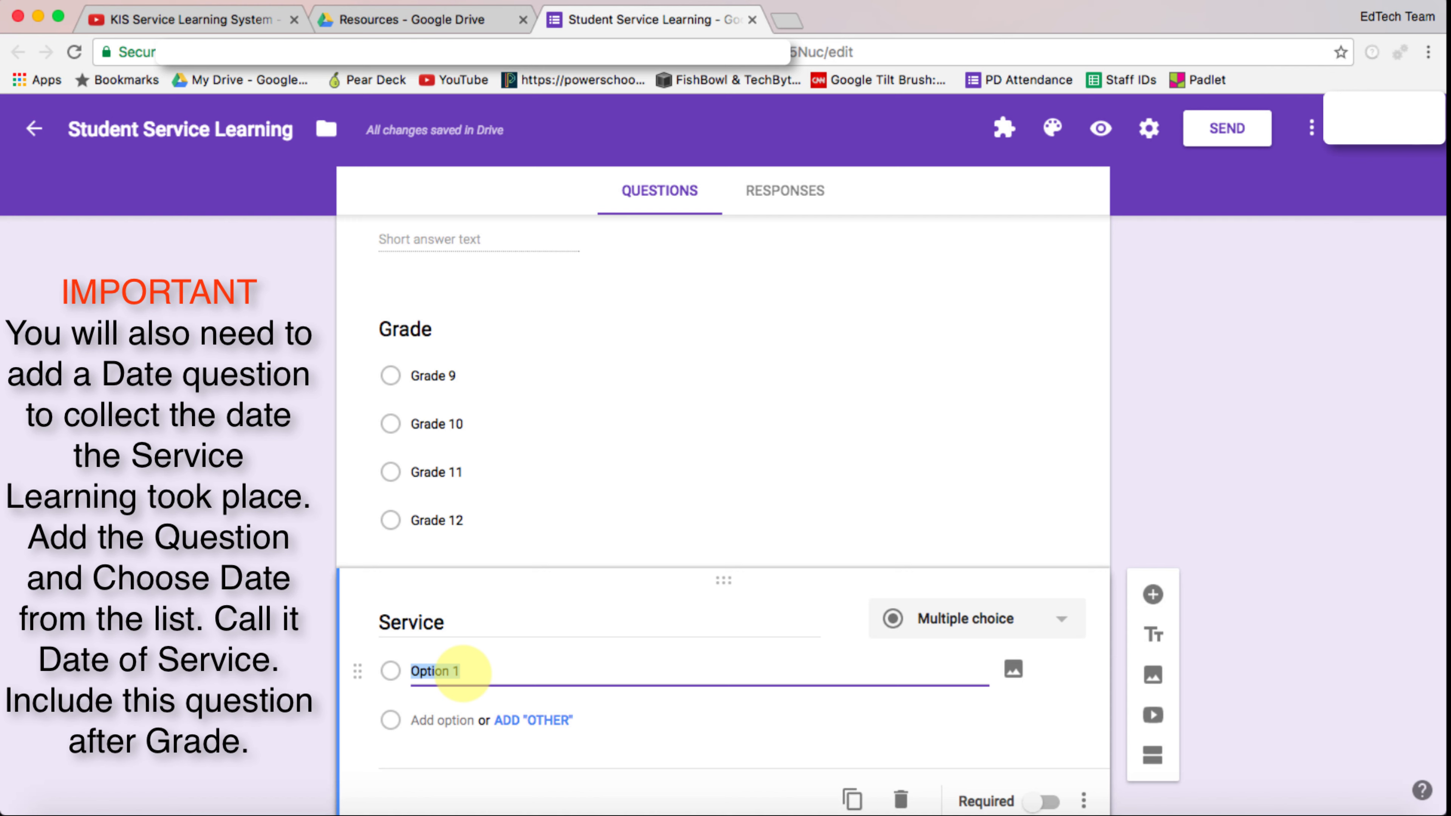
type("Service")
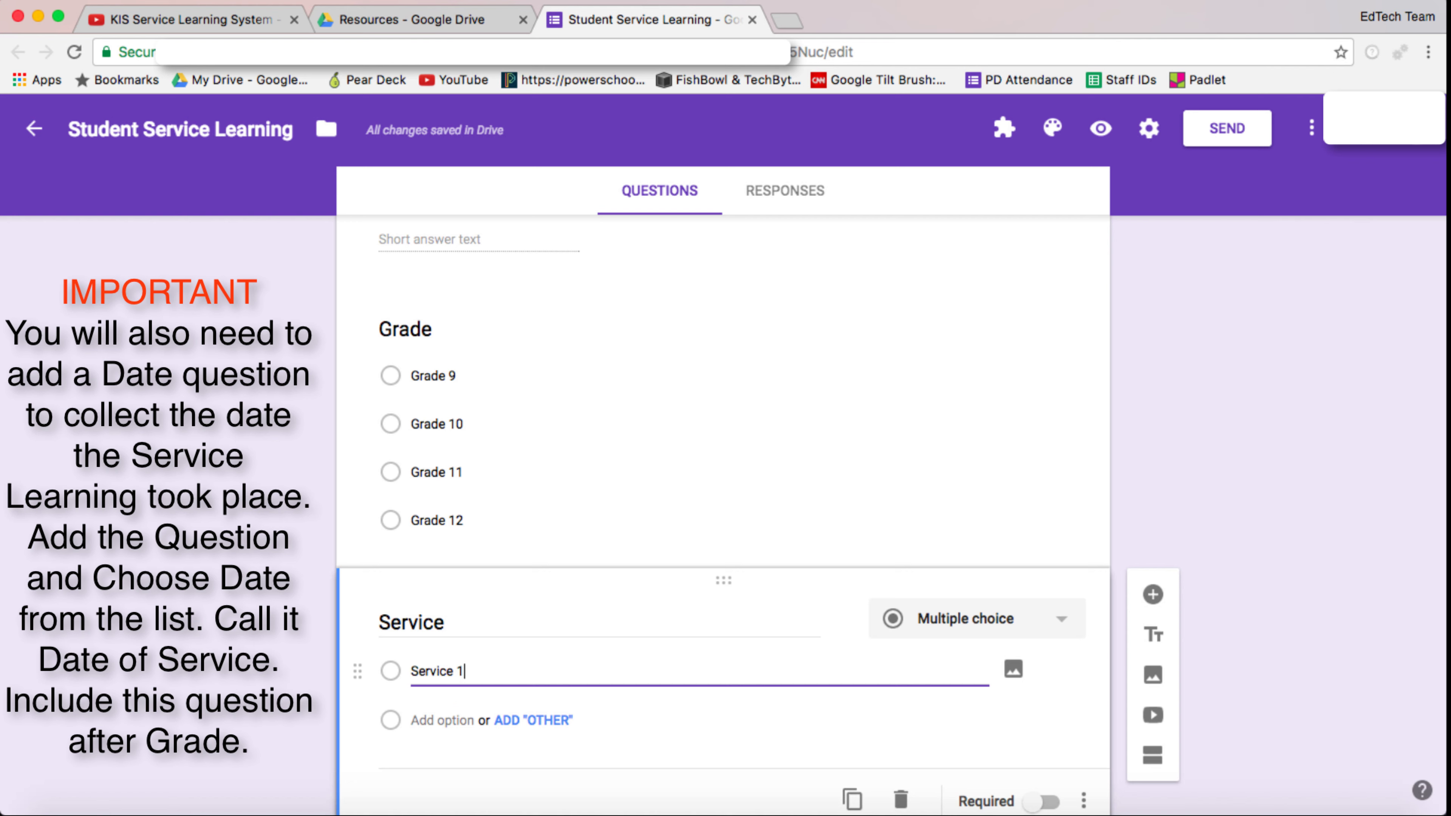
Step: Add the choice Service 2 and delete the extra blank question
left_click(454, 719)
type("Service 2")
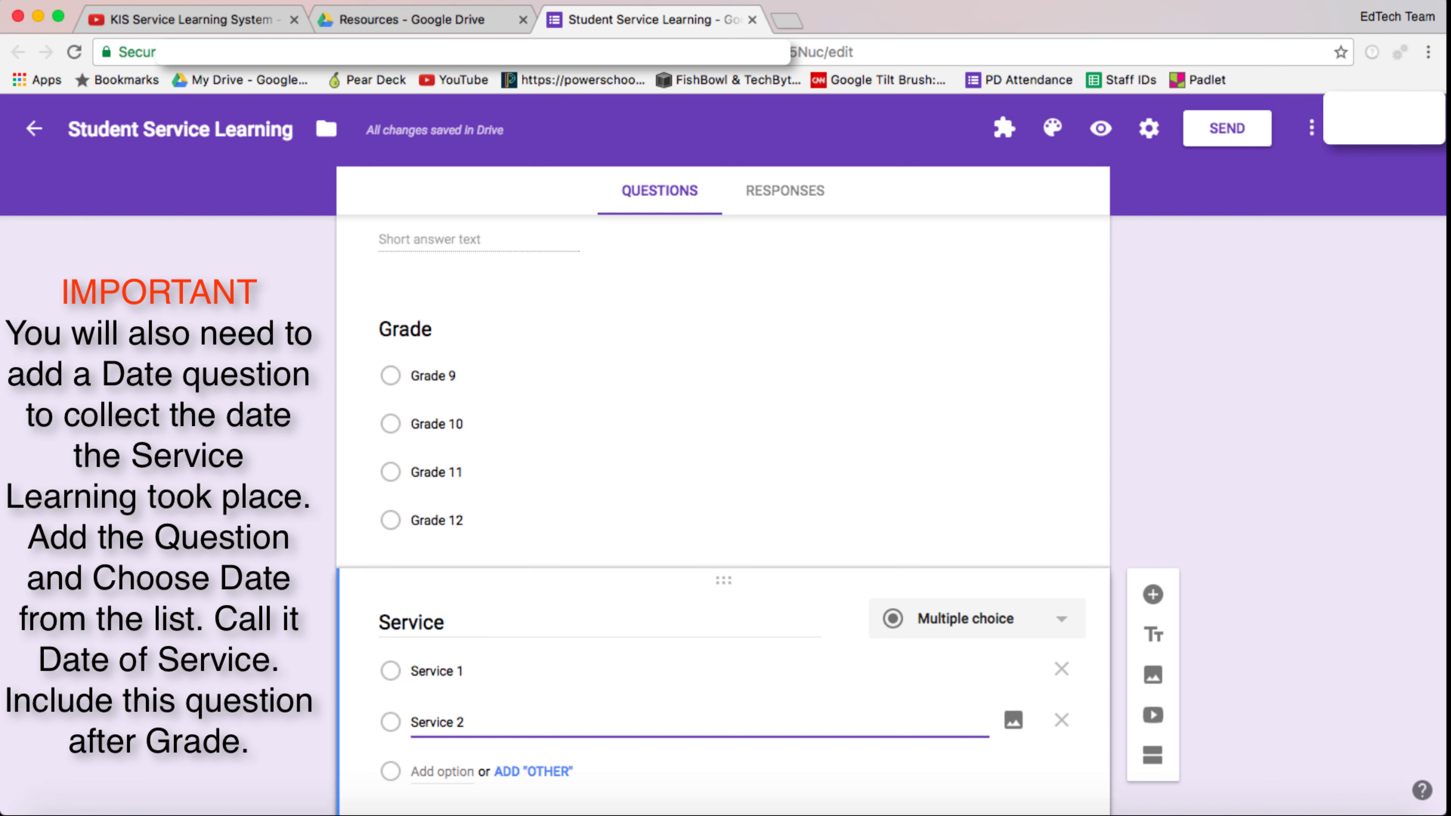
scroll(1059, 422, "down", 3)
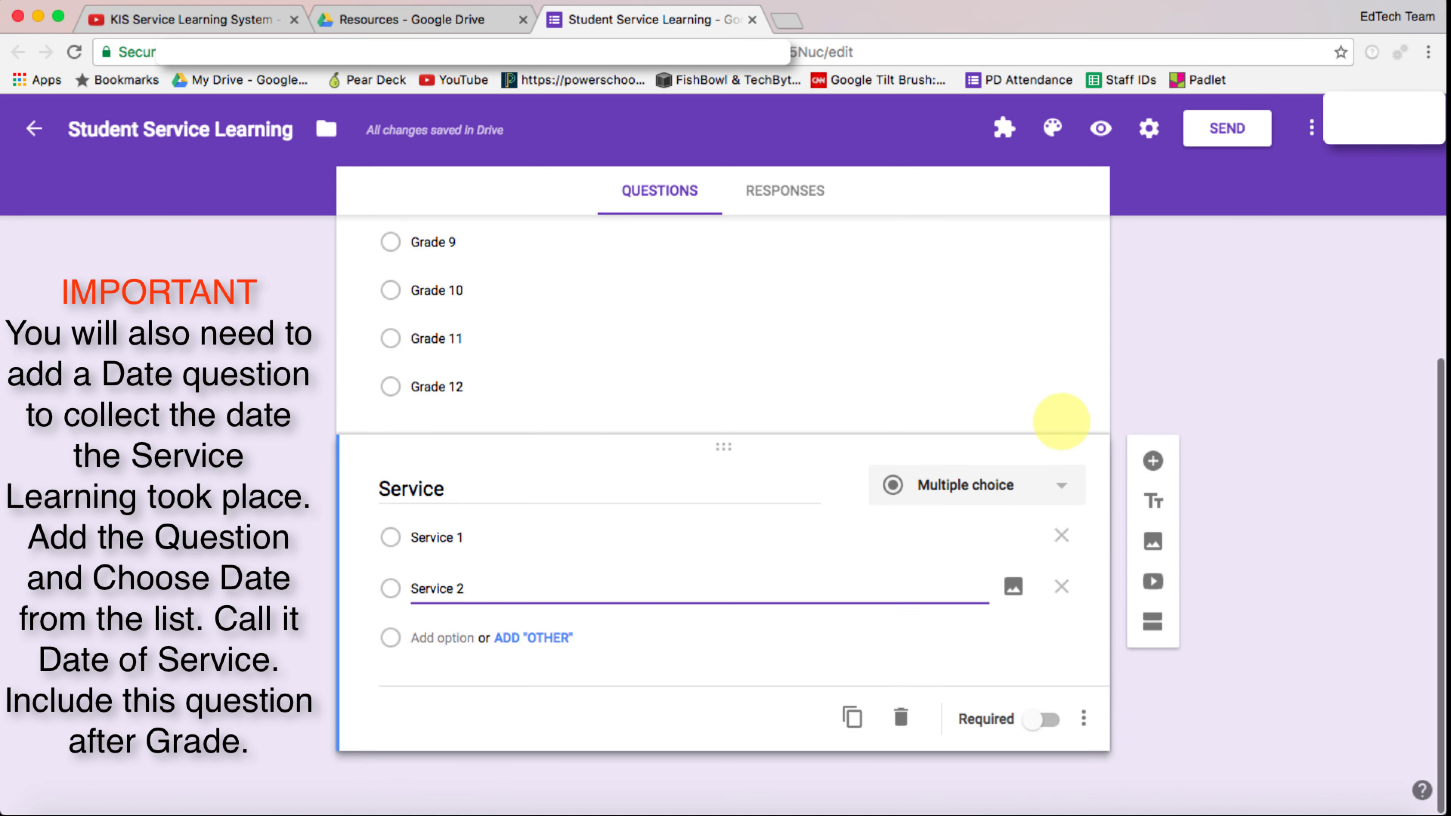
left_click(1152, 460)
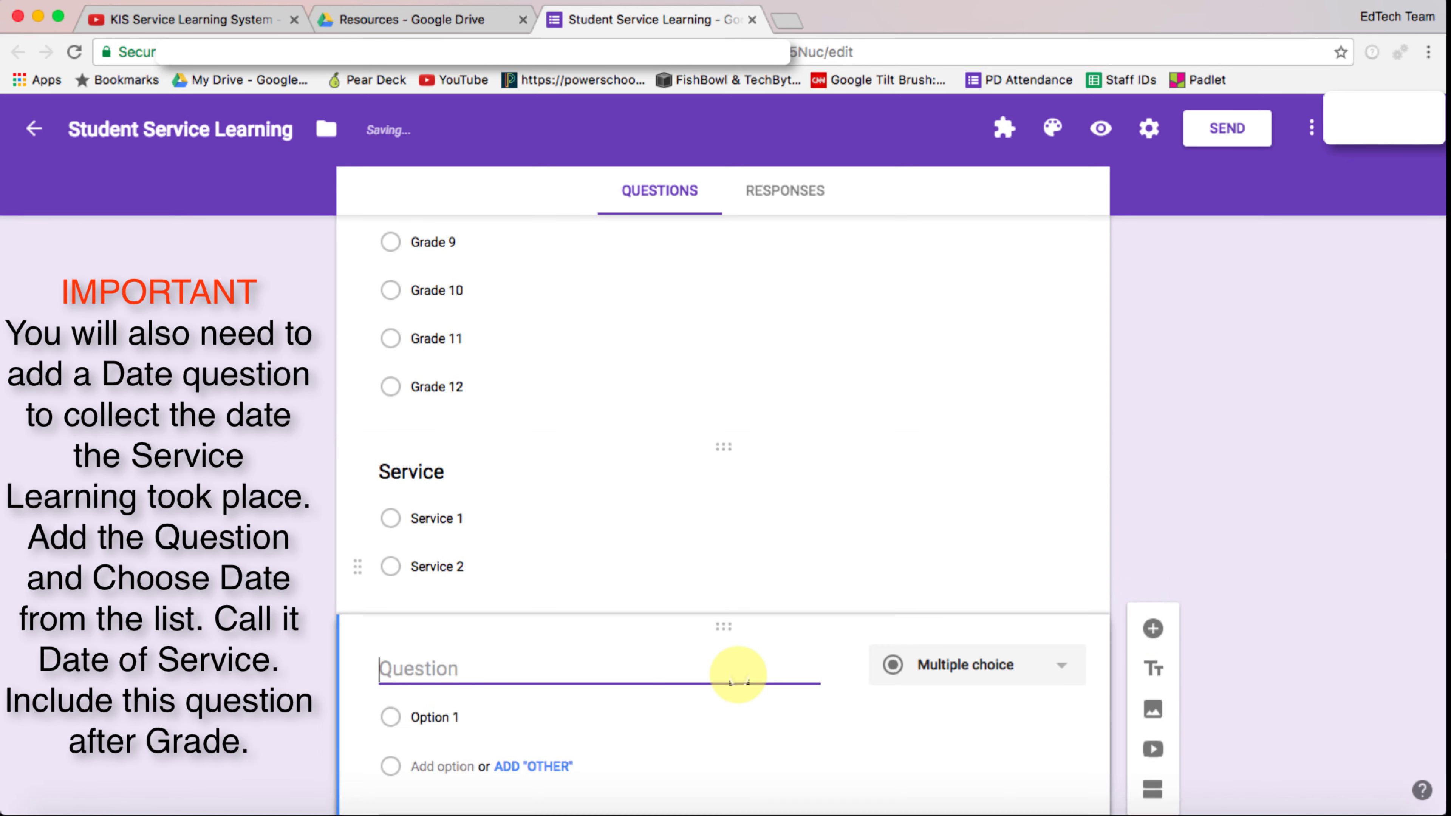
left_click(900, 710)
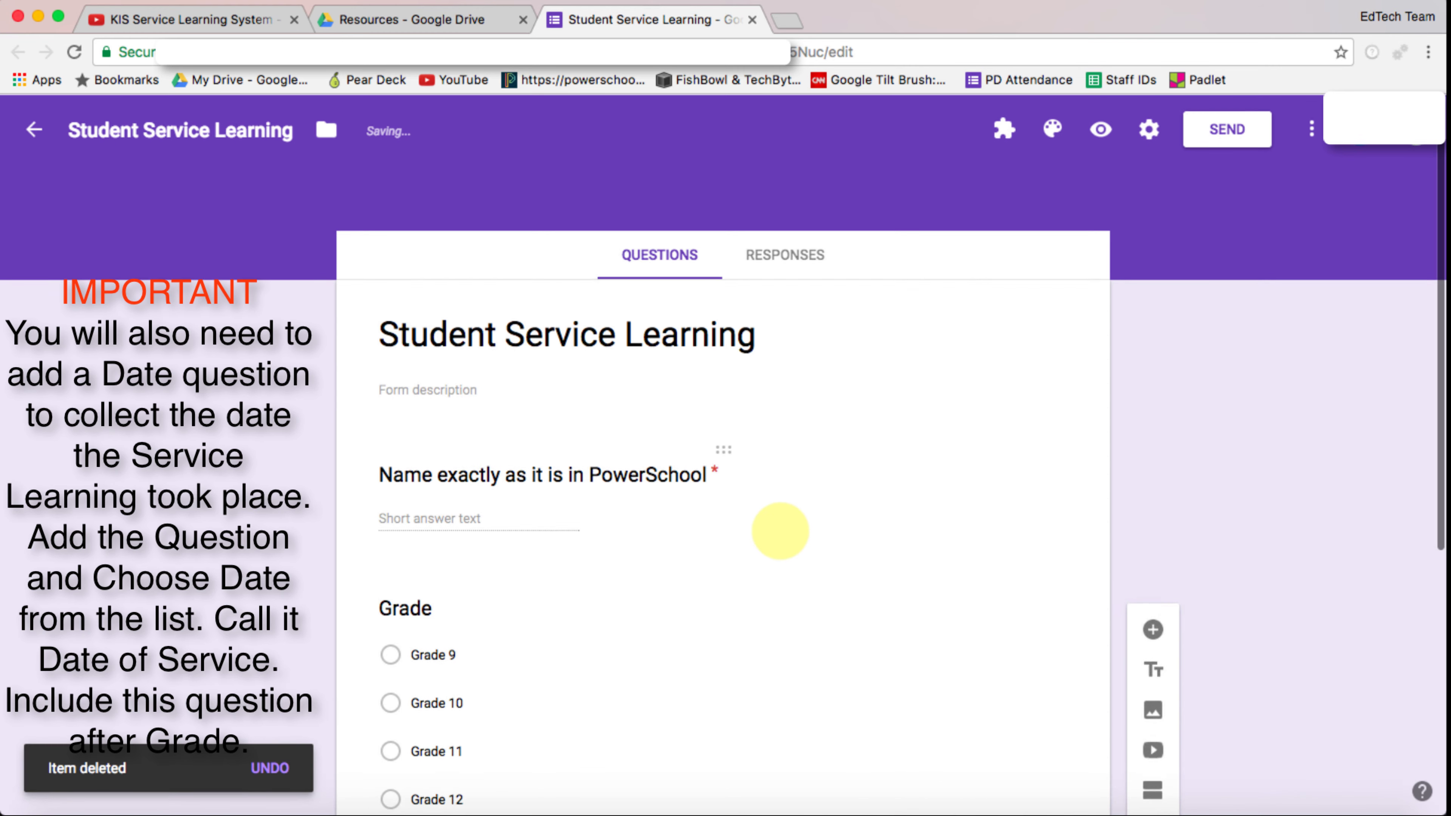
scroll(780, 531, "down", 3)
scroll(780, 531, "up", 6)
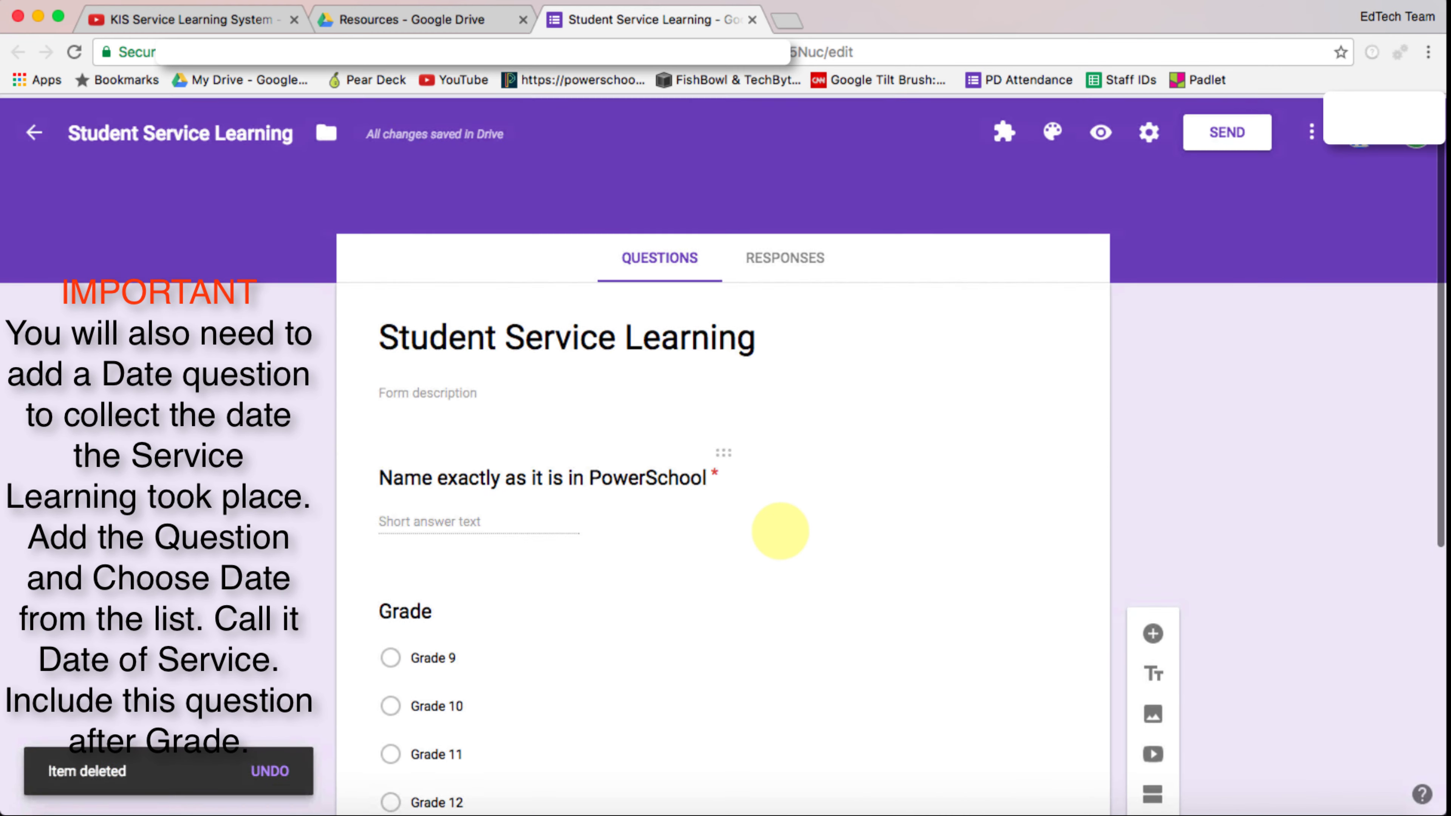
scroll(780, 530, "down", 2)
scroll(781, 531, "down", 5)
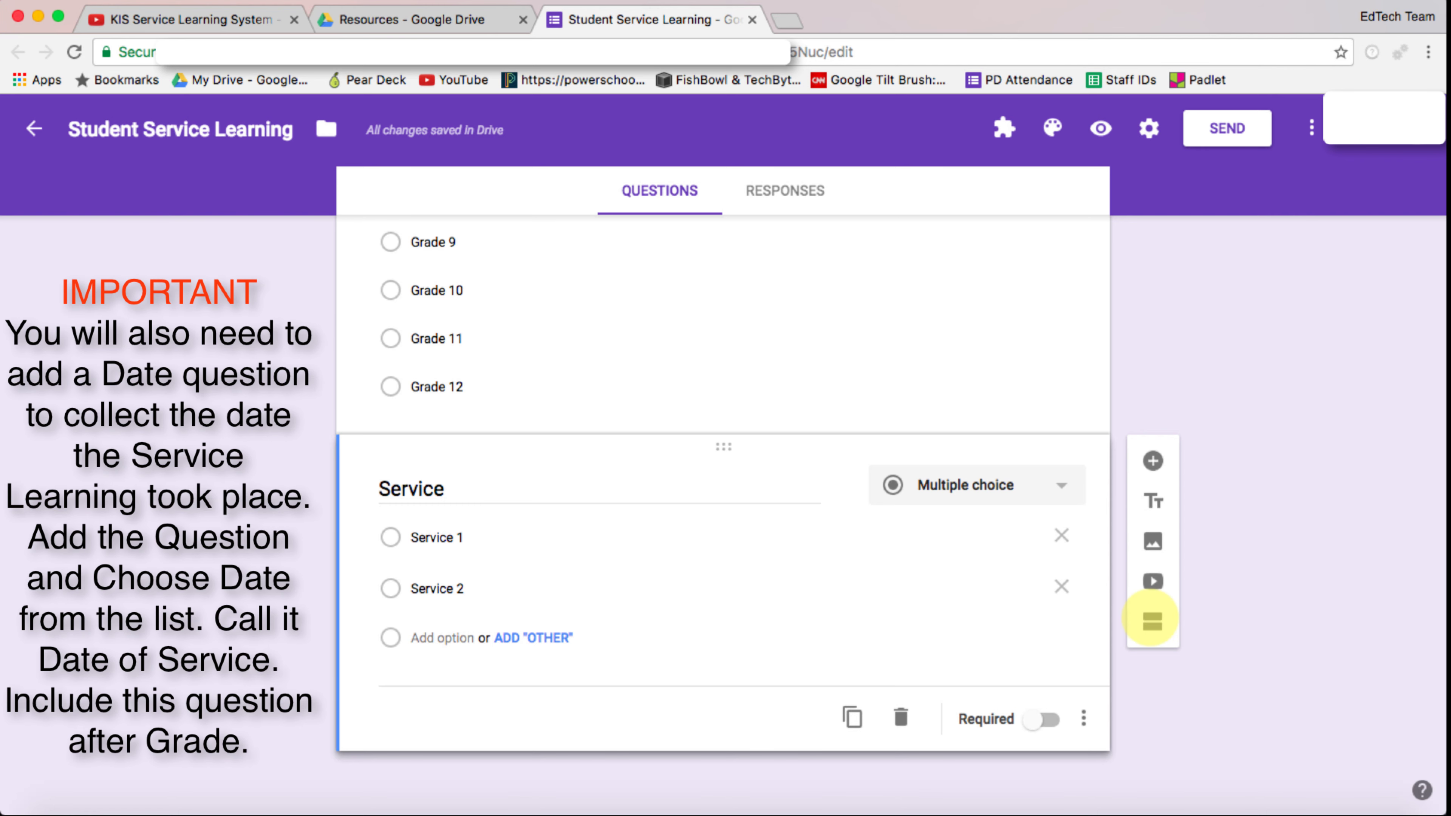
Step: Add Section 2 after the Service question and title it 'Reflection'
left_click(1152, 622)
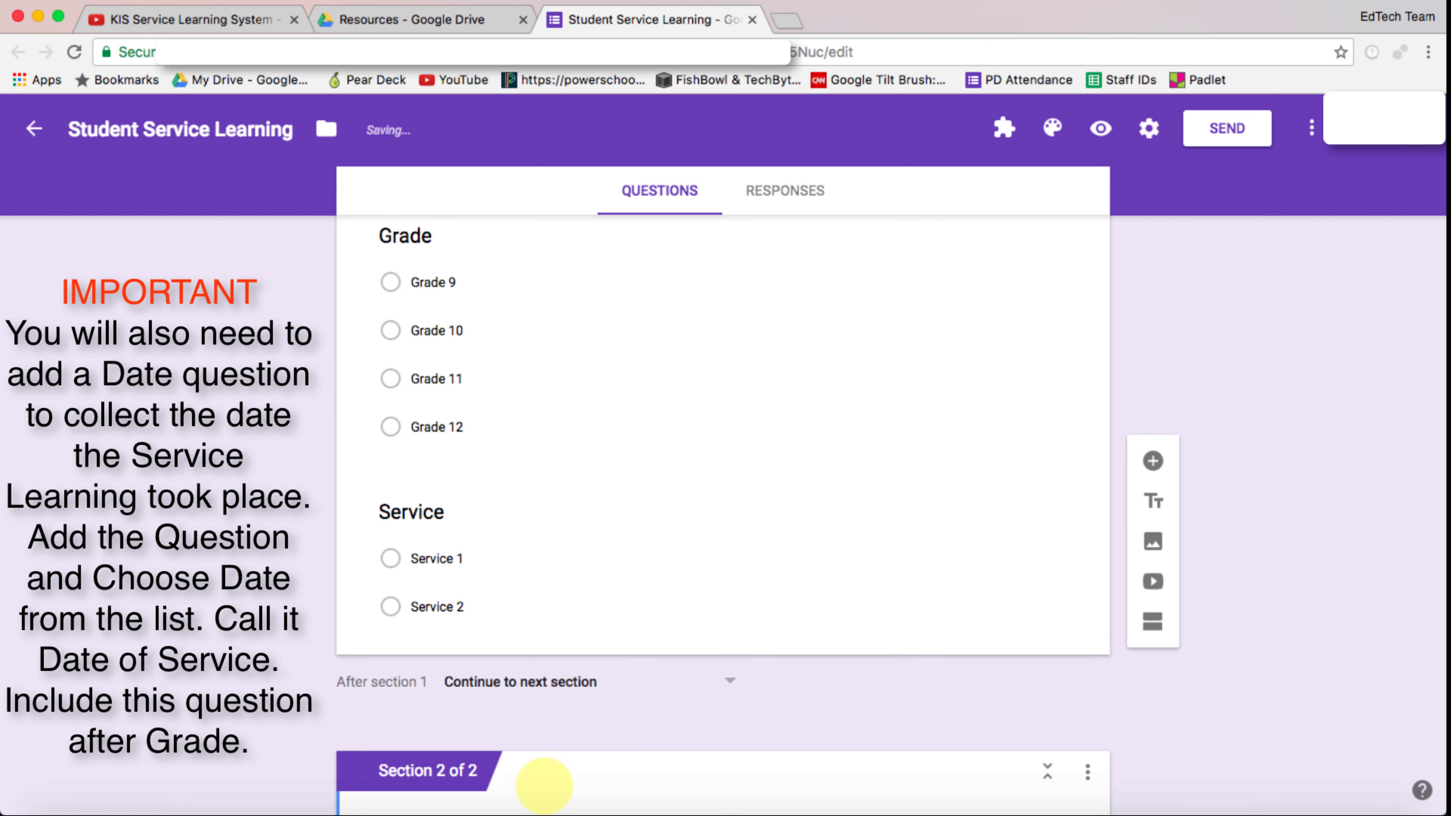
scroll(534, 778, "down", 4)
left_click(533, 657)
type("Refelct")
type("ction")
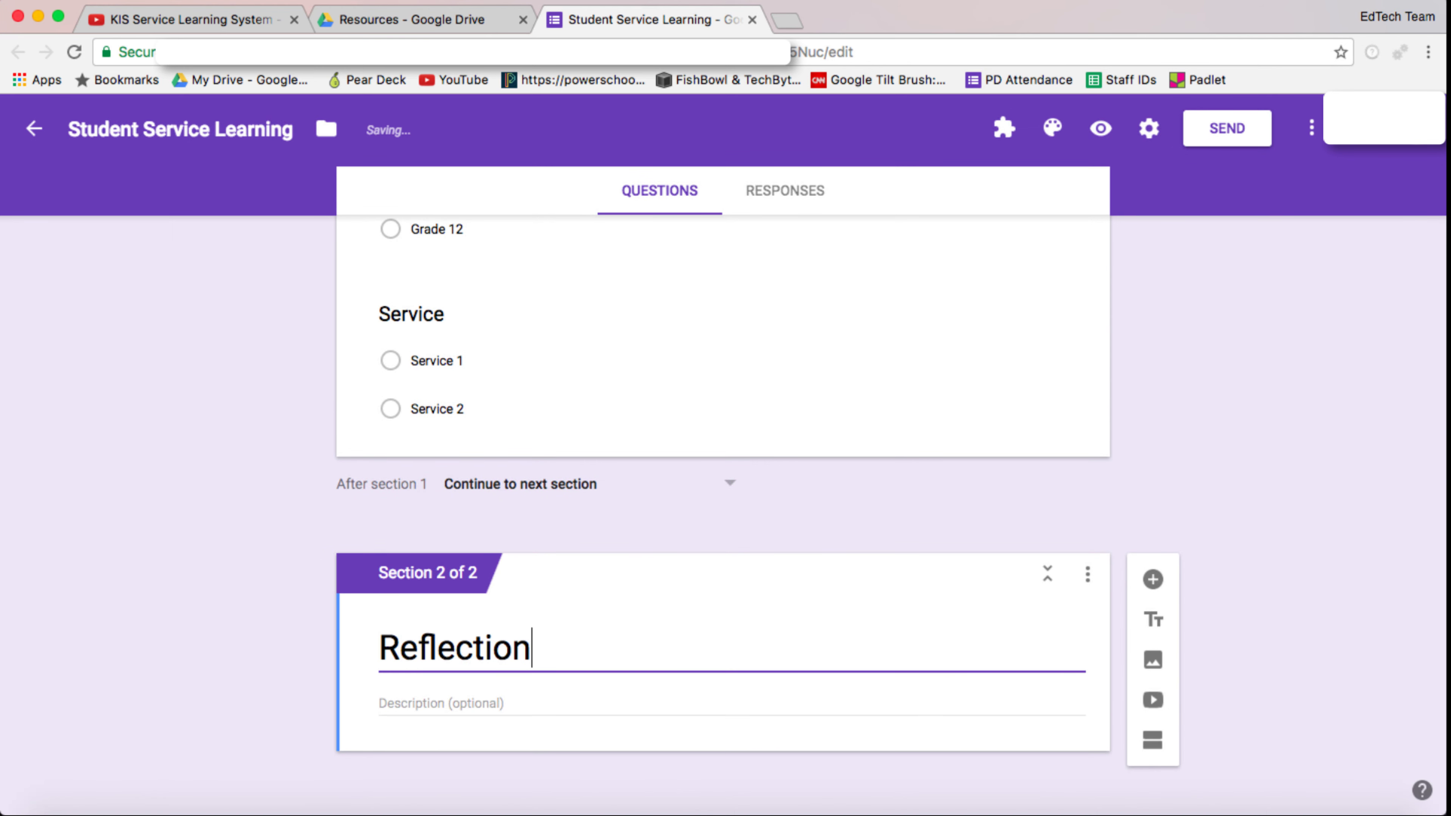
left_click(494, 705)
scroll(494, 704, "up", 10)
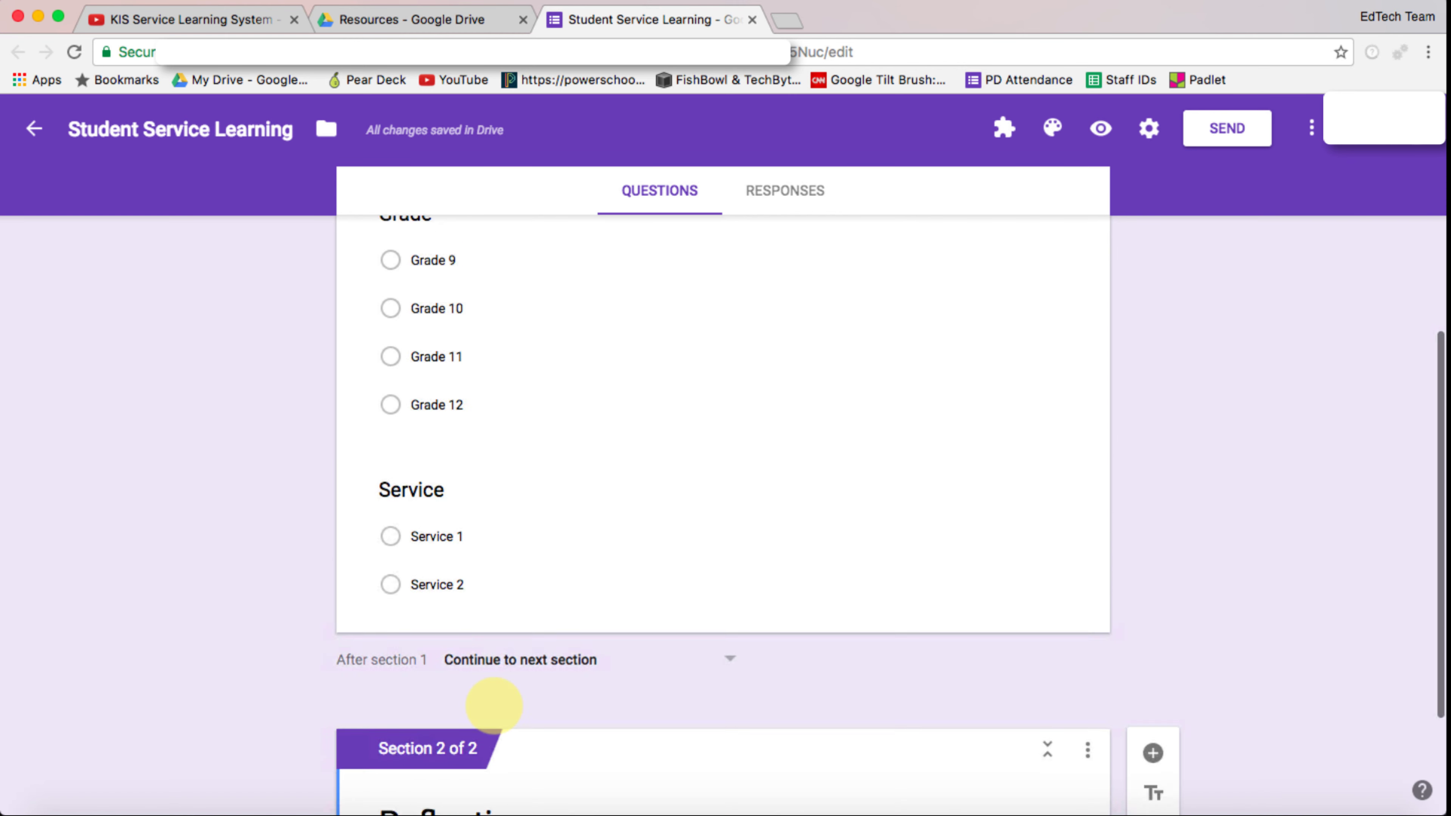
left_click(444, 430)
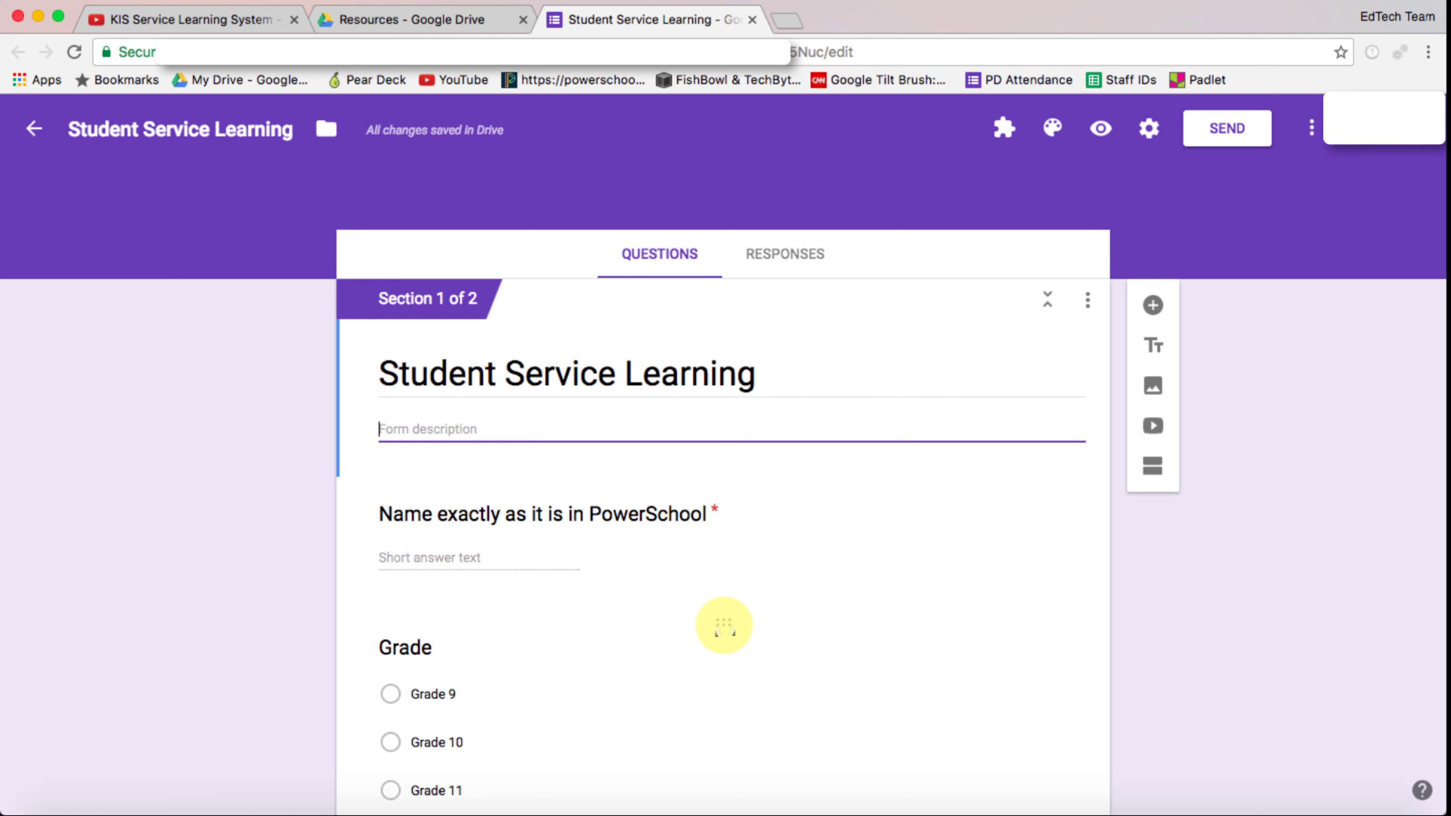
scroll(724, 624, "down", 10)
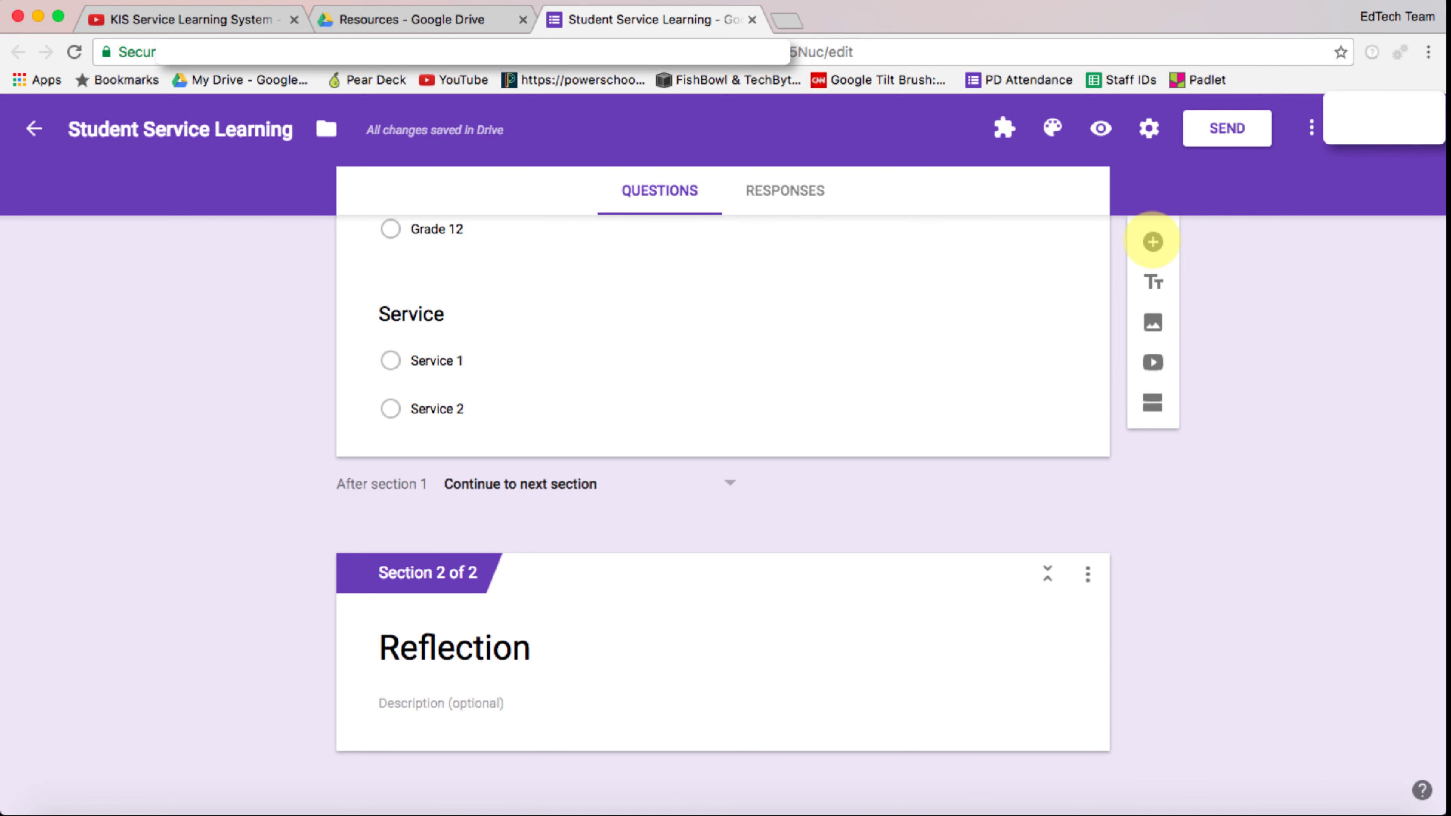
left_click(1153, 241)
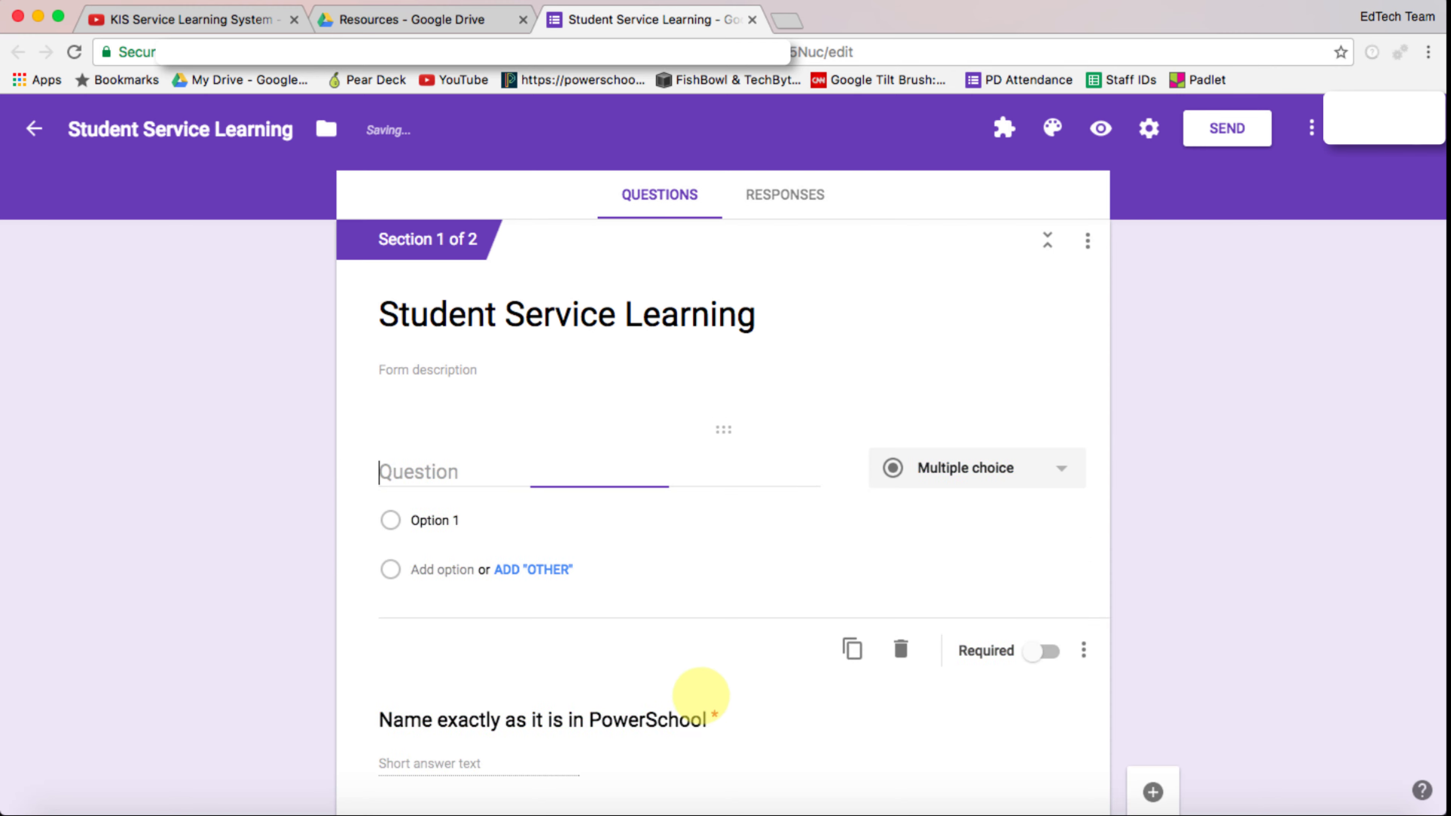
Step: Delete the stray question and add 'Today's service involved...' and 'What specific service did you do?'
scroll(690, 696, "down", 5)
left_click(900, 373)
scroll(843, 610, "down", 5)
left_click(1152, 577)
type("Today’s  service involved...")
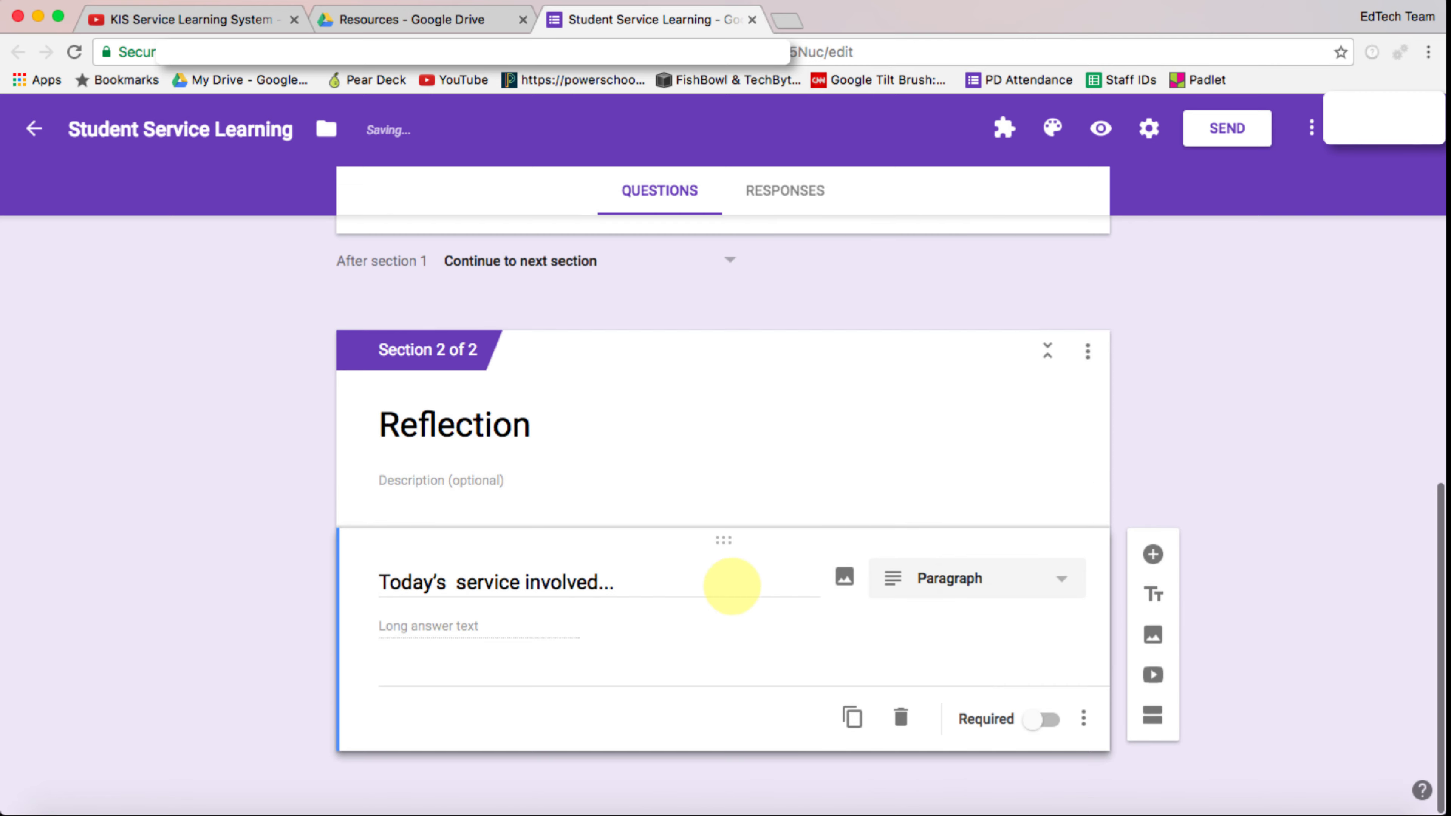
left_click(1150, 551)
type("What specific service did you do?")
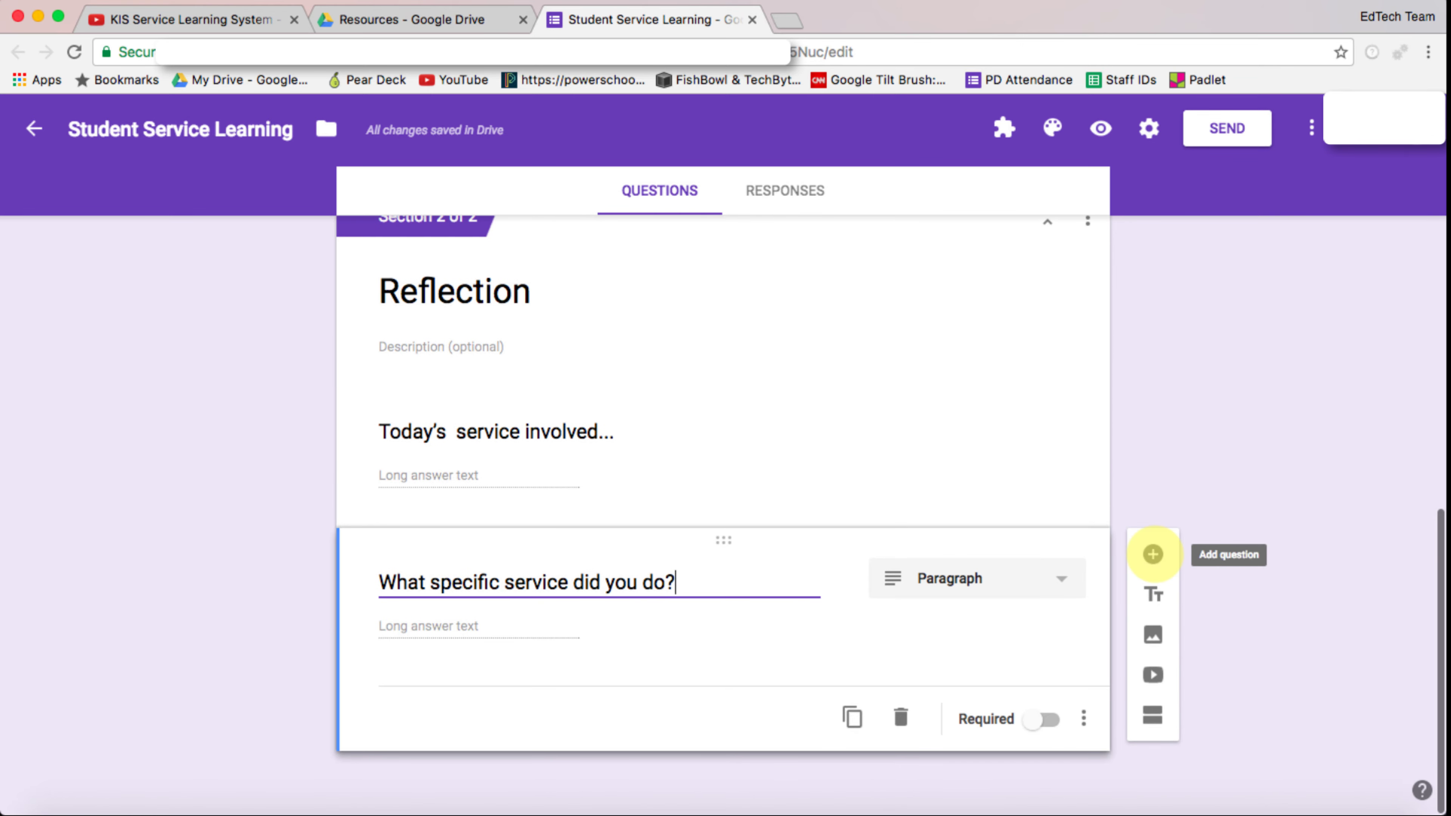
Step: Add paragraph questions on what was achieved and what you and the community learned
left_click(1150, 551)
type("Explain with examples, what was achieved and how.")
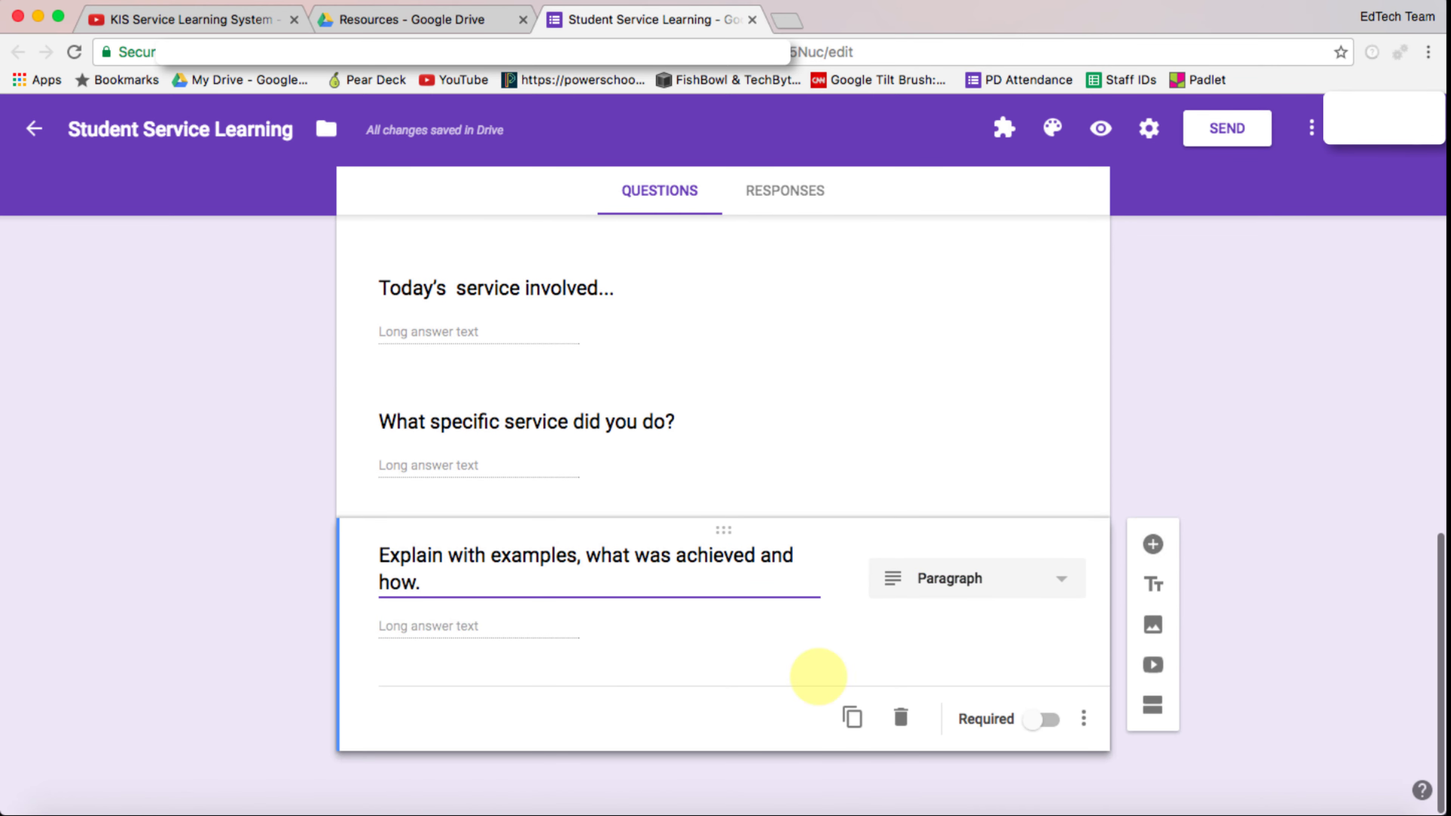
left_click(1153, 544)
type("Describe what you and the community have learned.")
left_click(972, 539)
left_click(949, 474)
Step: Add 'Explain what we still need to do to achieve the service partners aims.' and fix its title
left_click(1153, 543)
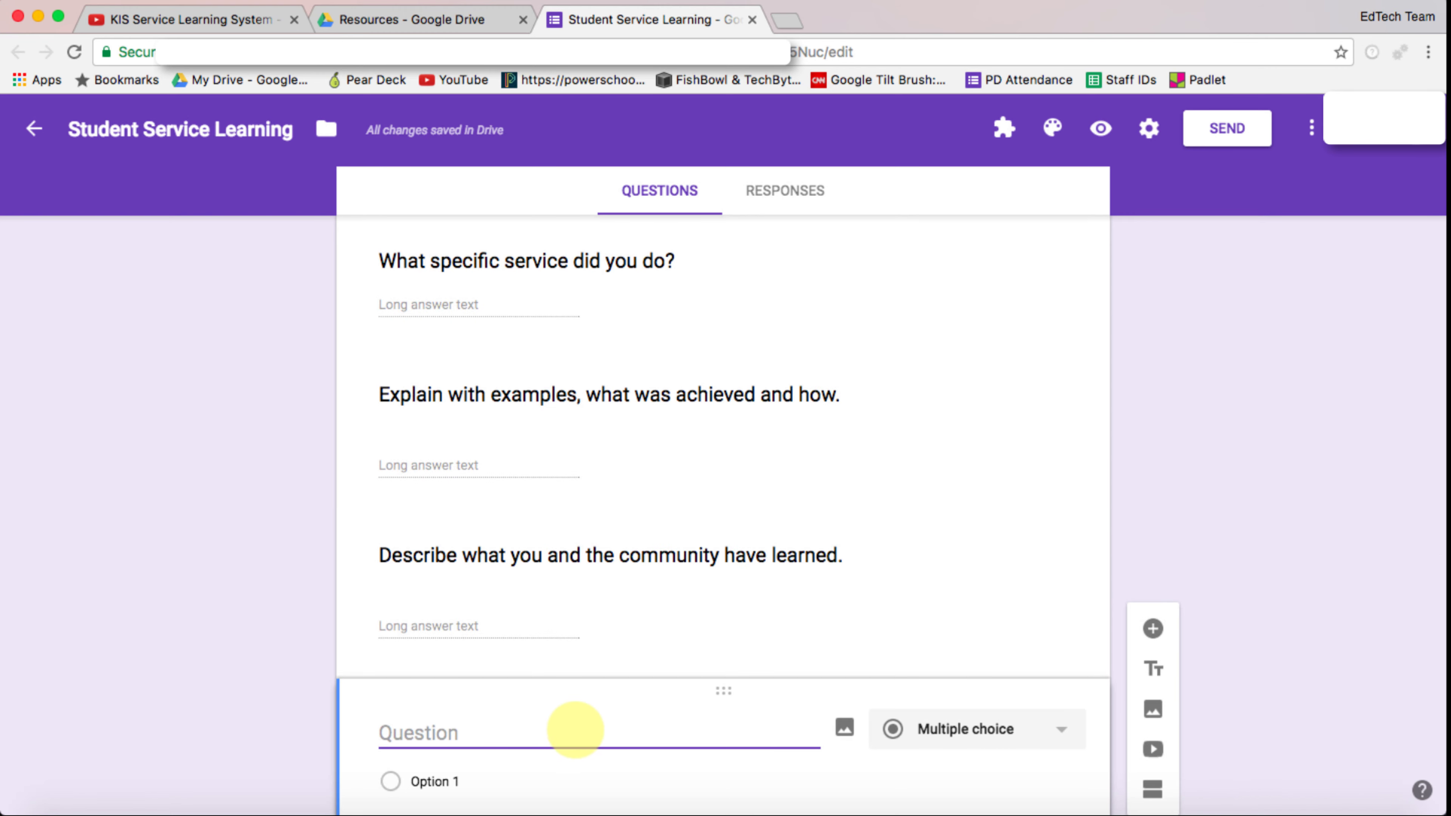
type("Explain what we still need to do to achieve the service partners aims.")
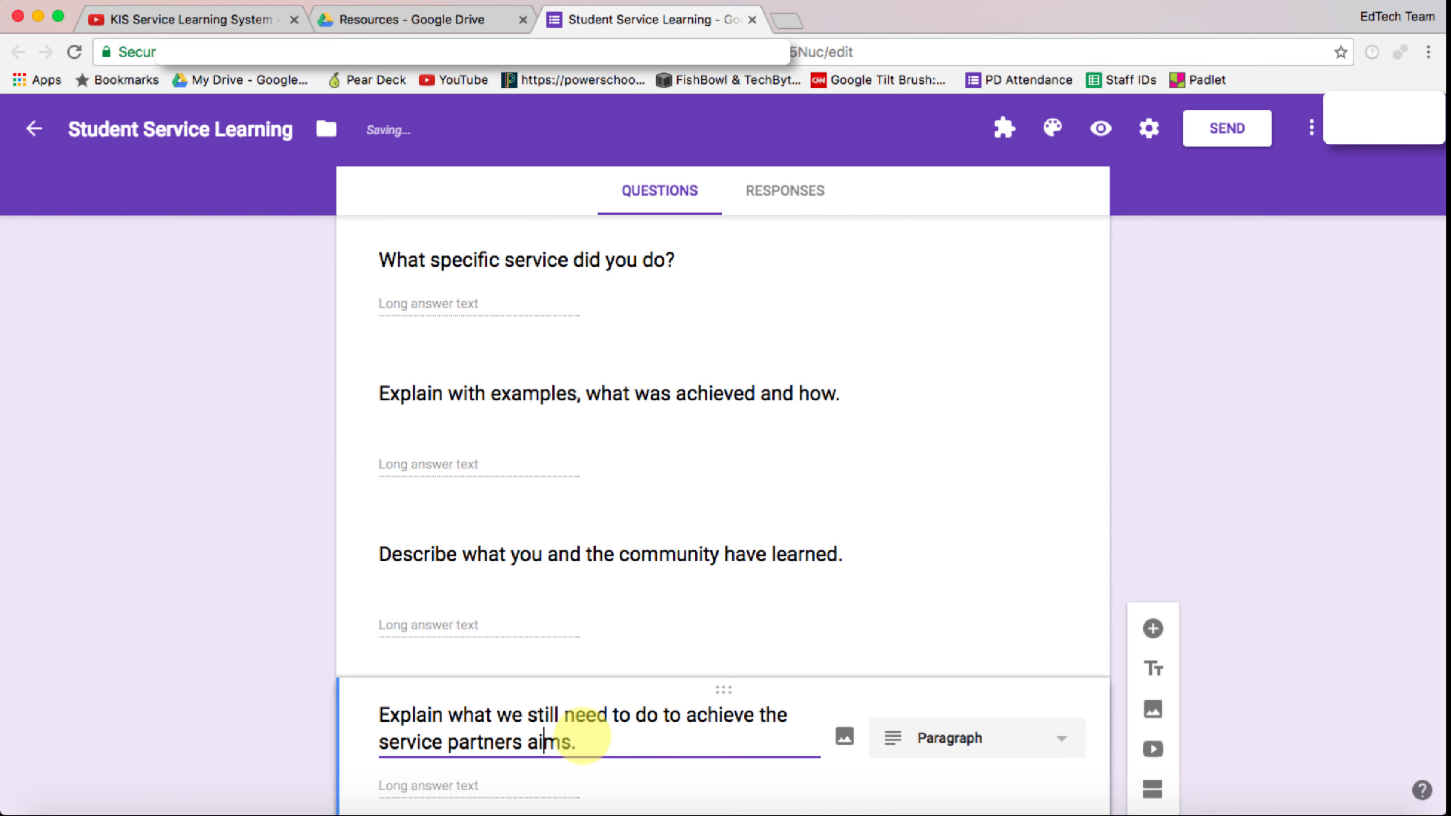
type("Explain what we still need to do to achieve the service partners aims.")
scroll(810, 707, "up", 10)
left_click(631, 712)
scroll(674, 650, "down", 10)
scroll(718, 686, "down", 5)
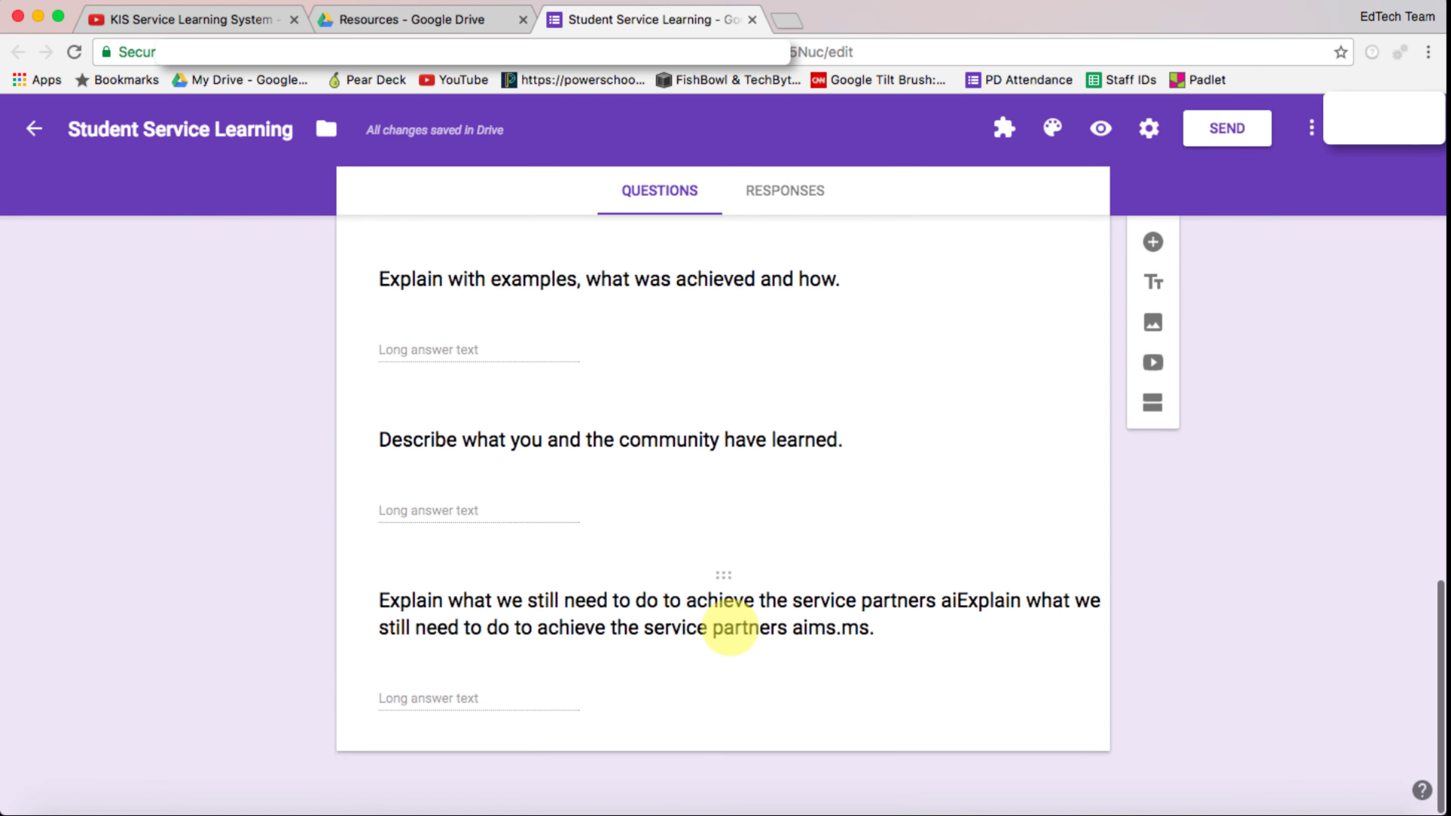
left_click(725, 558)
key("ctrl+a")
key("ctrl+v")
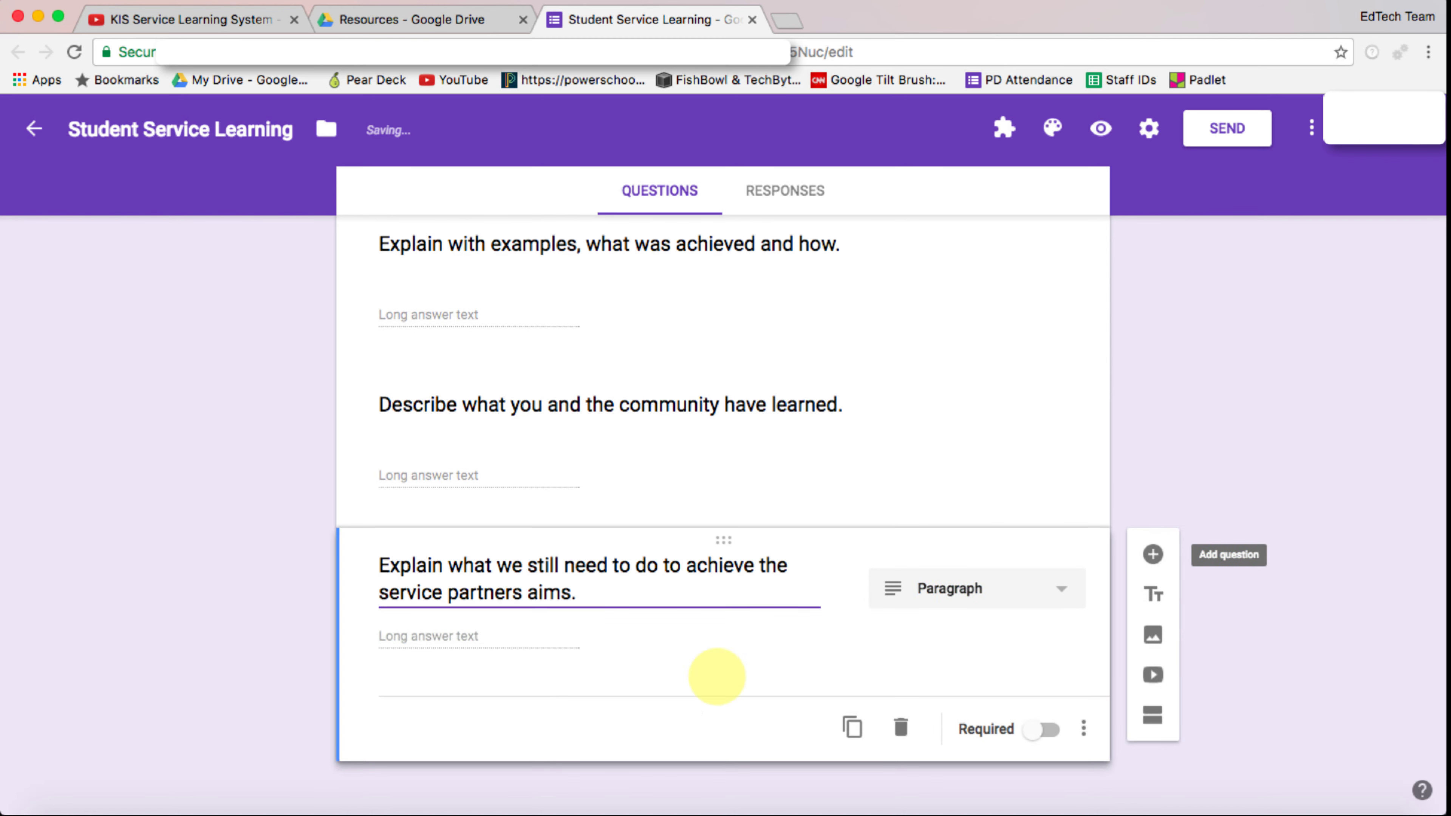
Step: Add 'Describe what we need to improve next time.' and the curriculum skills question
left_click(1153, 554)
type("Describe what we need to improve next time.")
left_click(1153, 554)
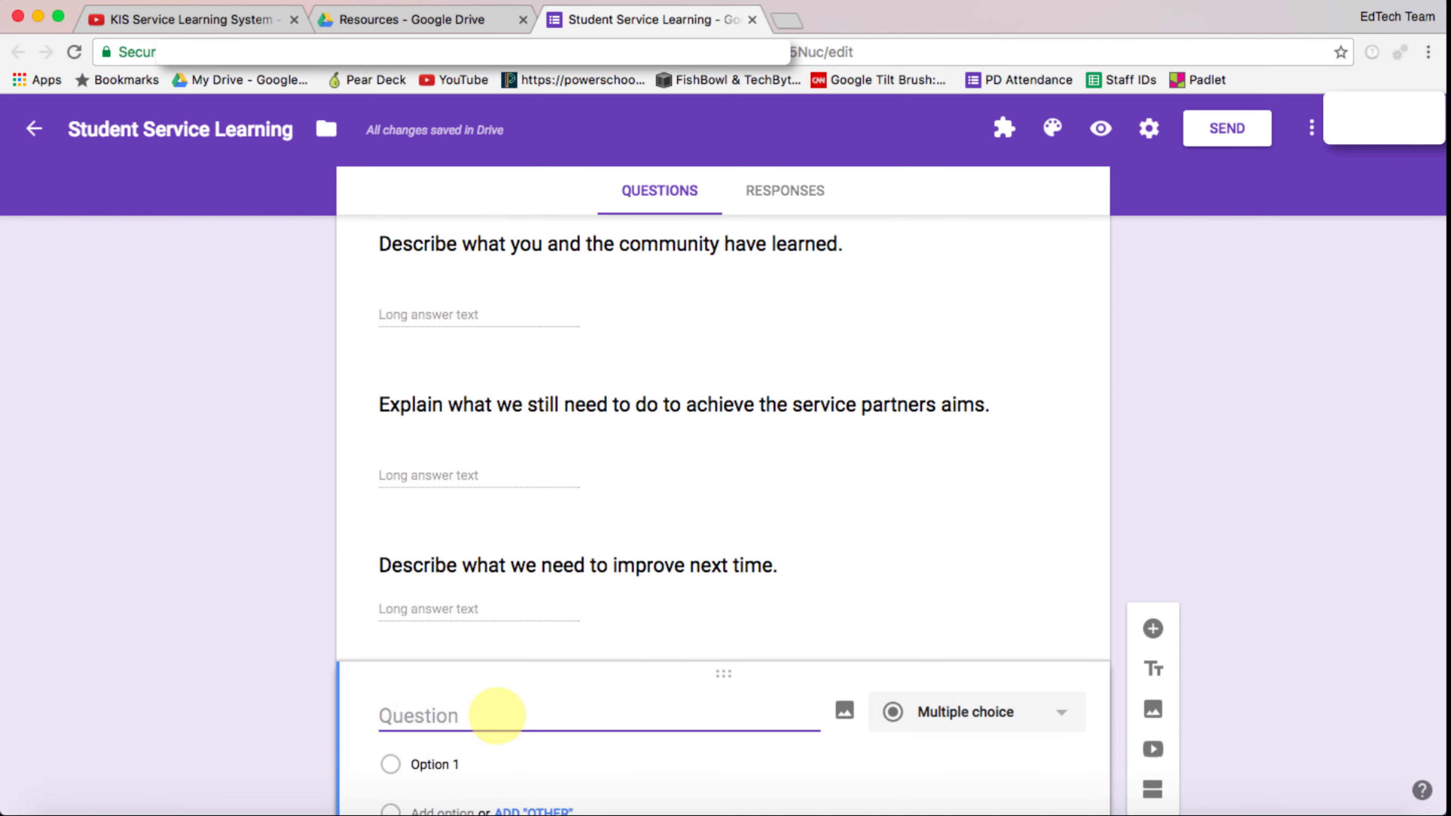
type("Explain with examples which skills from your curriculum (art, Drama, Maths, Sports lessons) you have used to help serve others.")
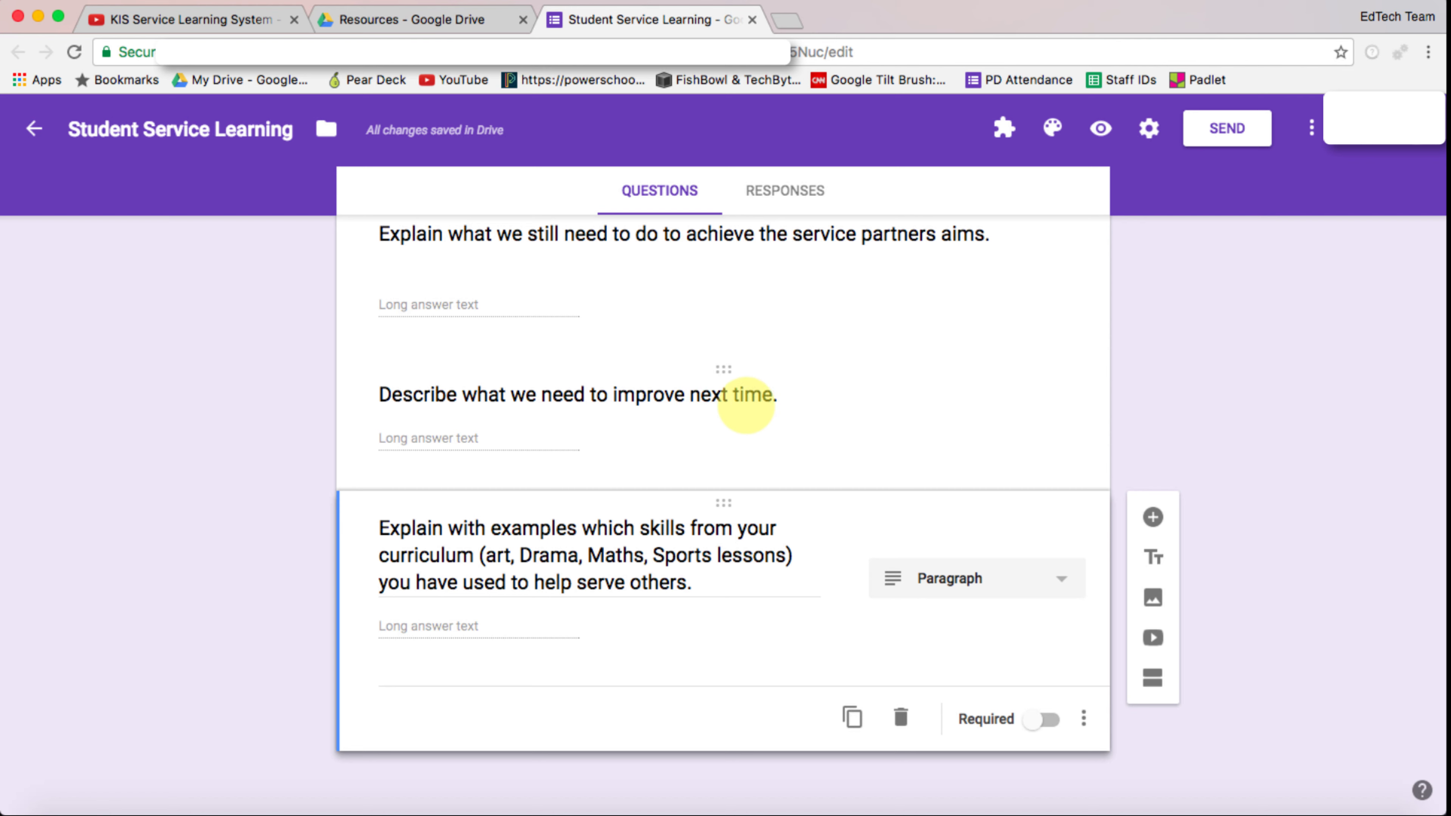
mouse_move(878, 554)
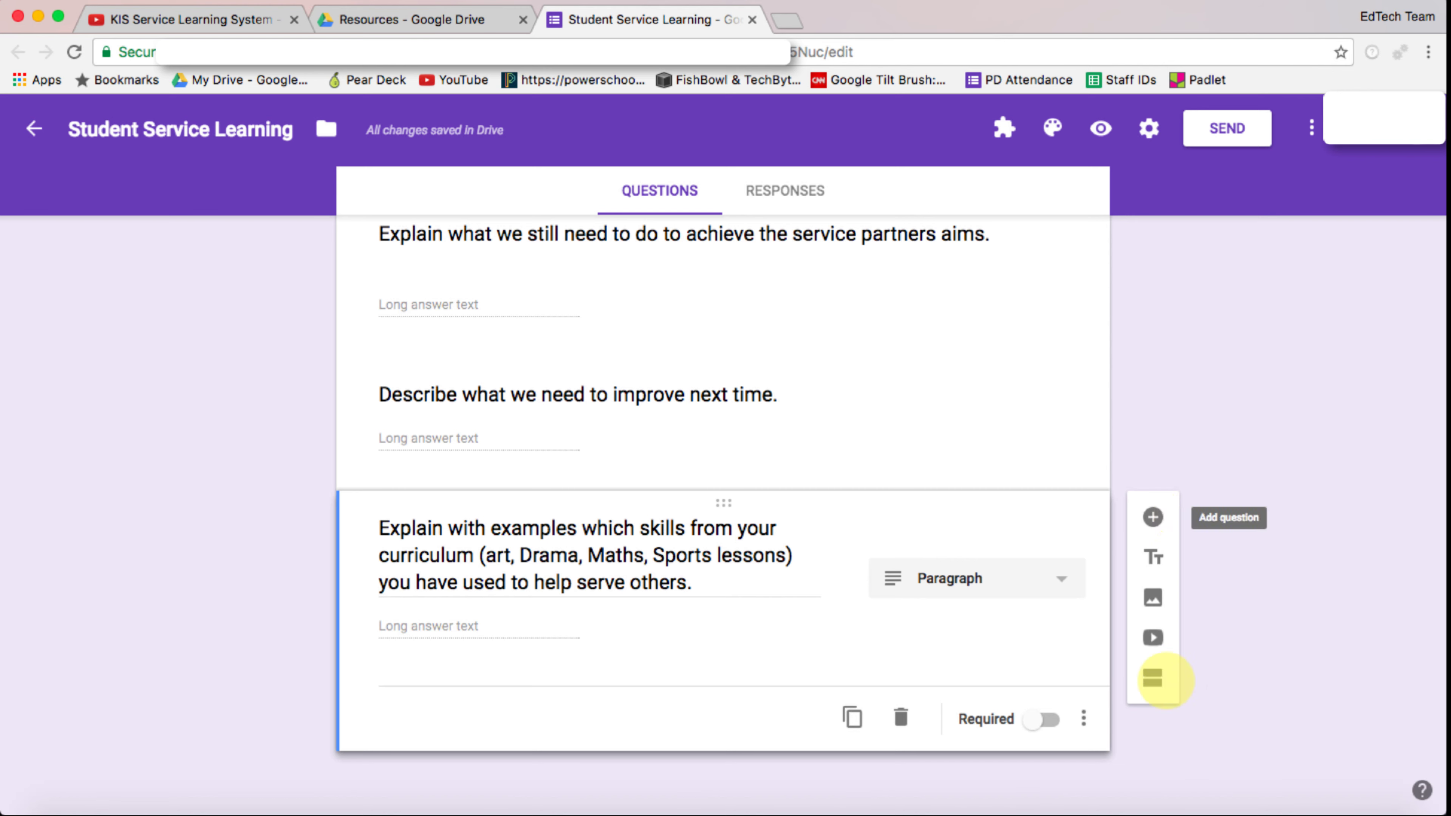
Step: Add a section titled 'Digital Signature' with the pasted confirmation paragraph as its description
left_click(1152, 677)
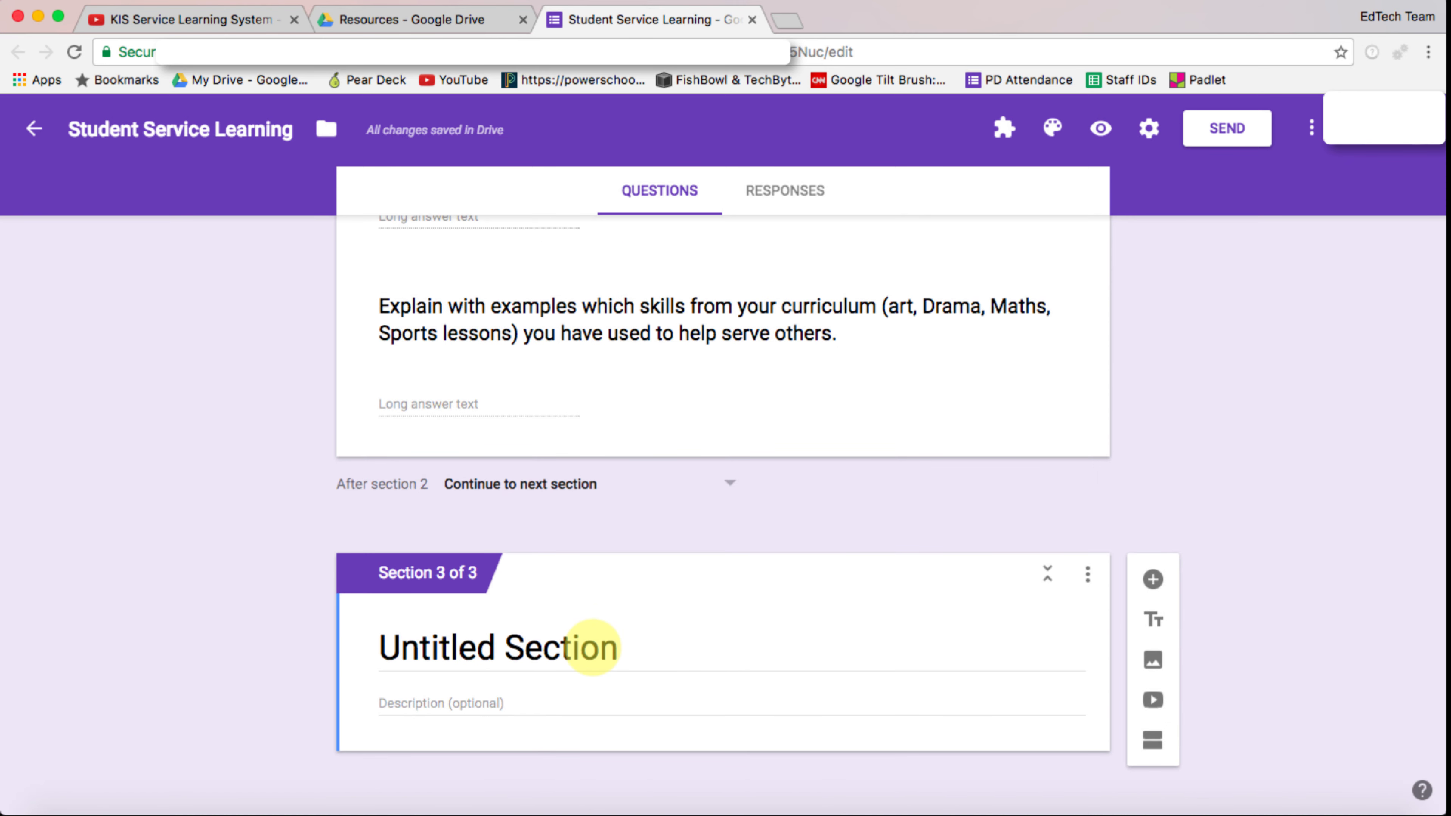
left_click(592, 643)
type("Digital")
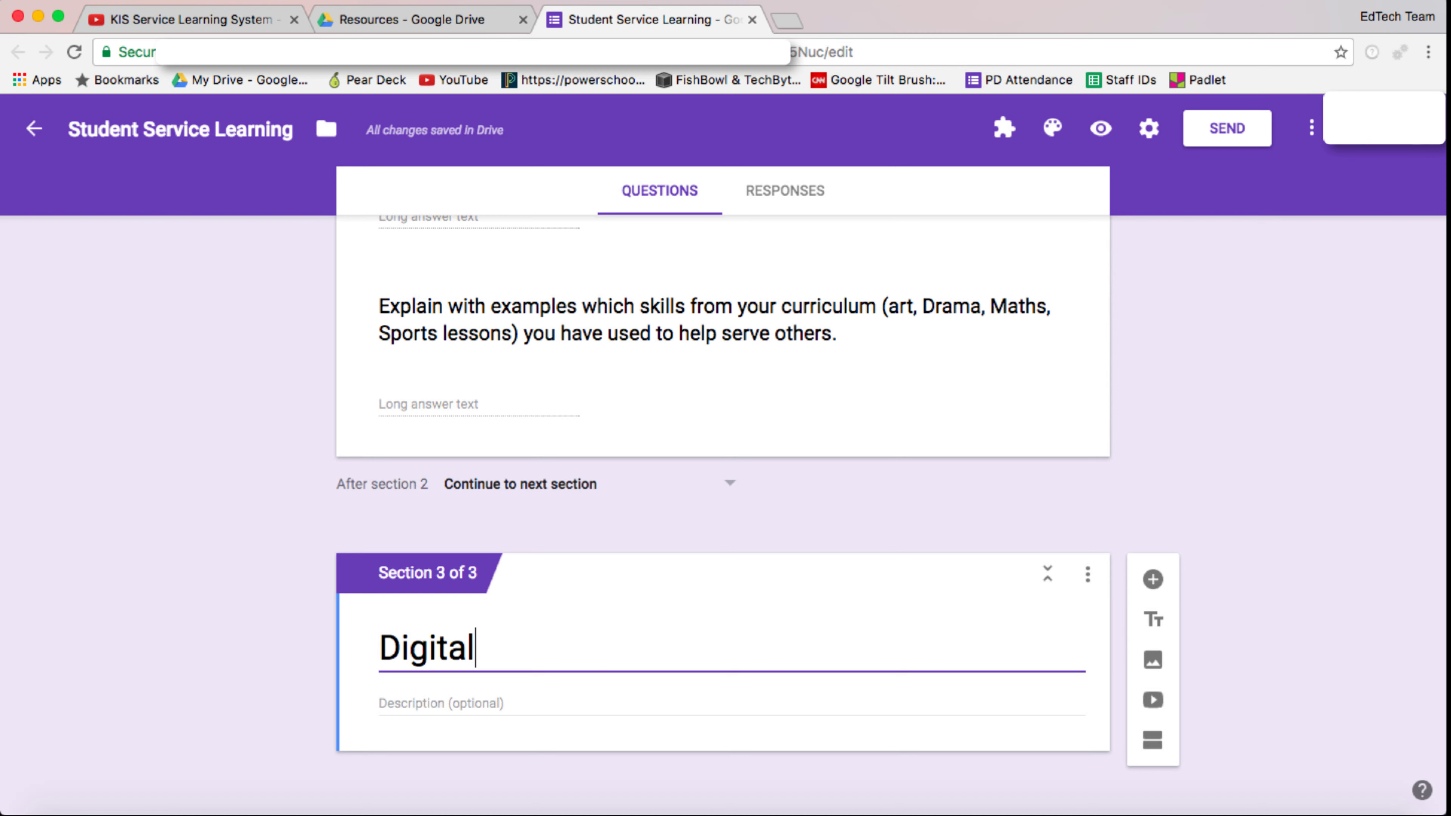
type(" Signatur")
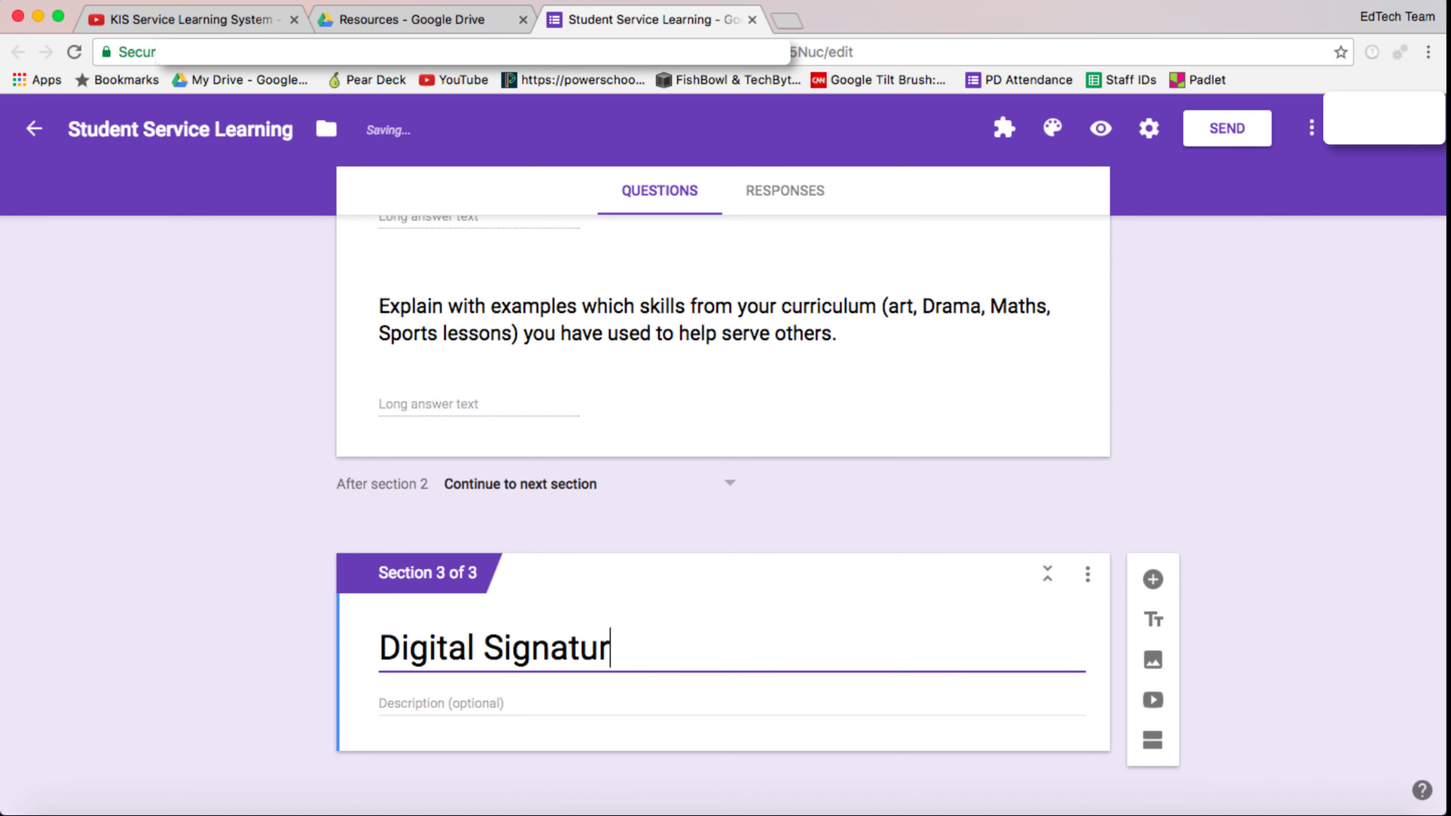
type("e")
left_click(778, 704)
type("By Ticking this box you confirm that all the information above is accurate and understand giving false information has a consequence. This will be sent to the service partners person in charge to confirm your reflection's service and hours and awaits their digital approvement, before then being forwarded to the KIS Service Learning coordinator.")
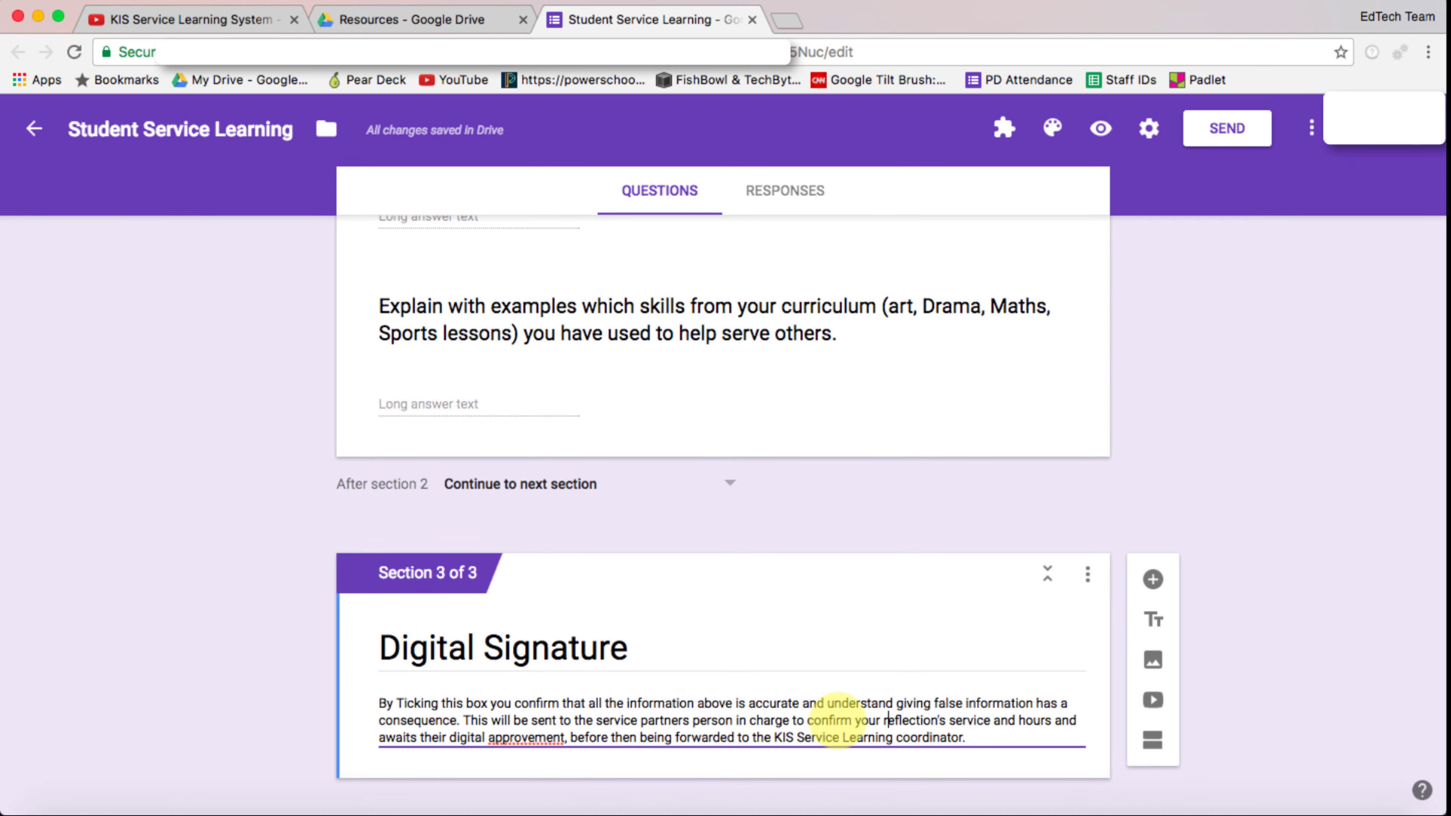
scroll(837, 719, "down", 1)
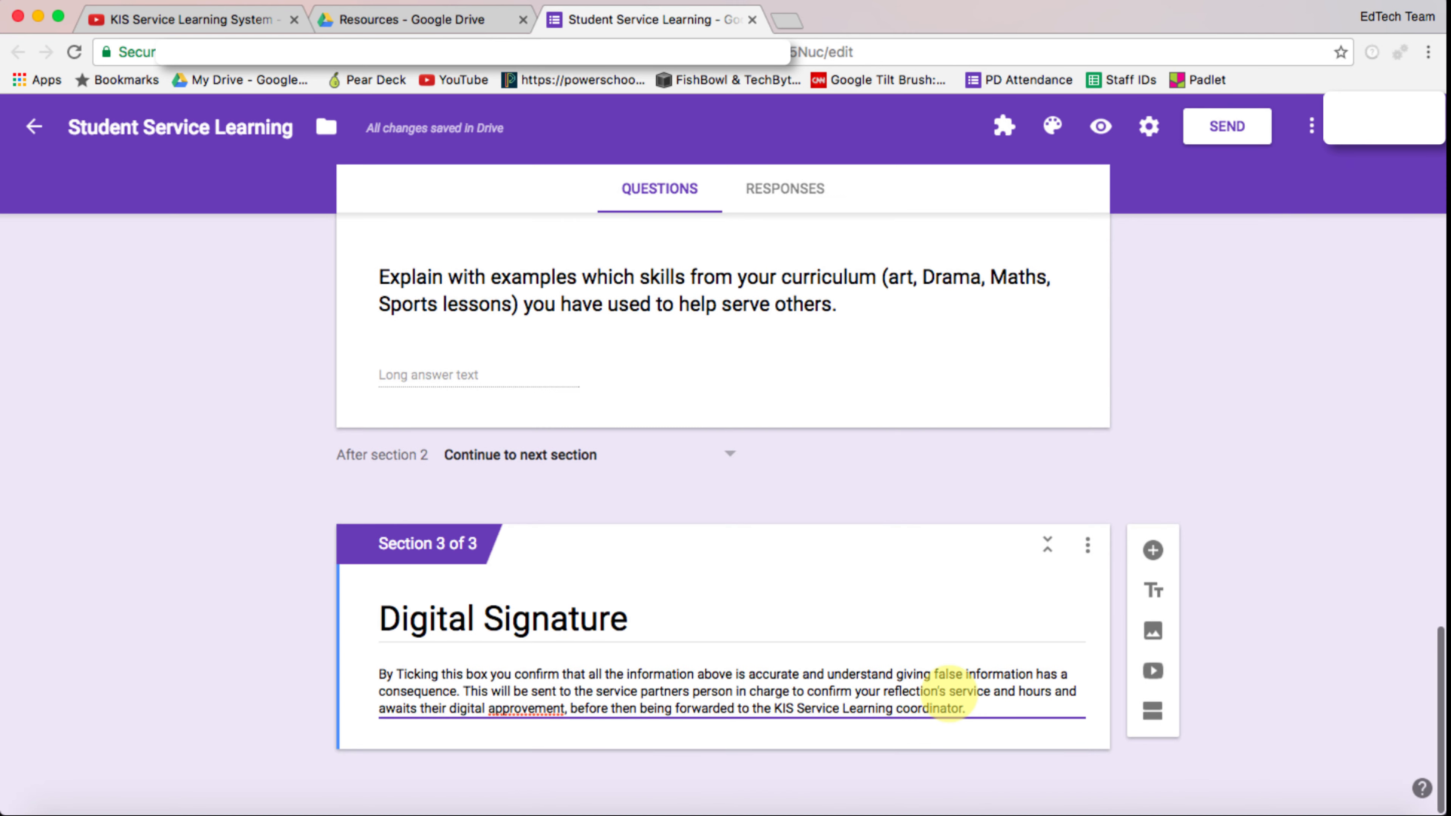
Step: Add a Checkboxes question titled 'Digital Signature' to that section
left_click(1153, 552)
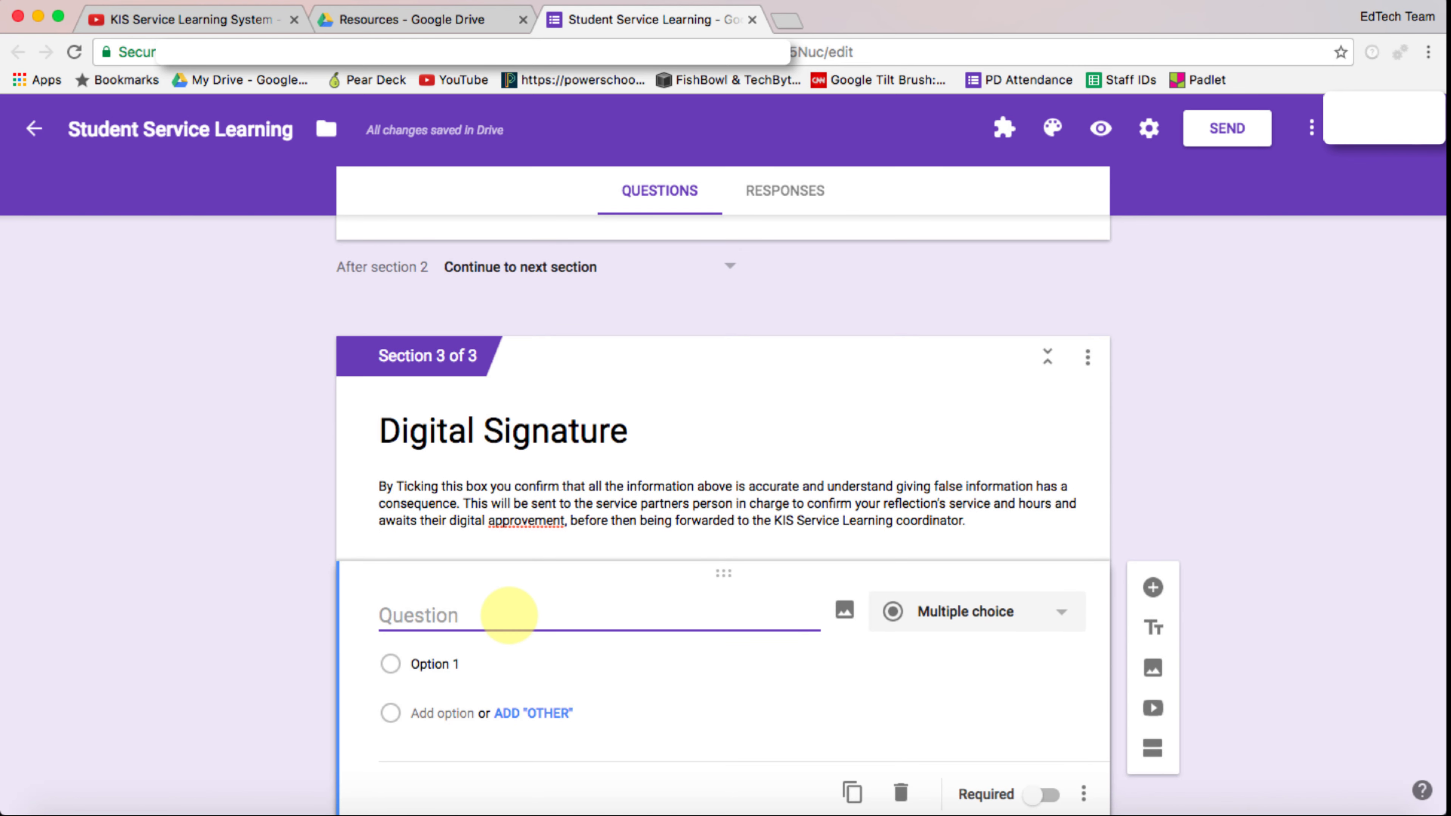
type("Digital Signature")
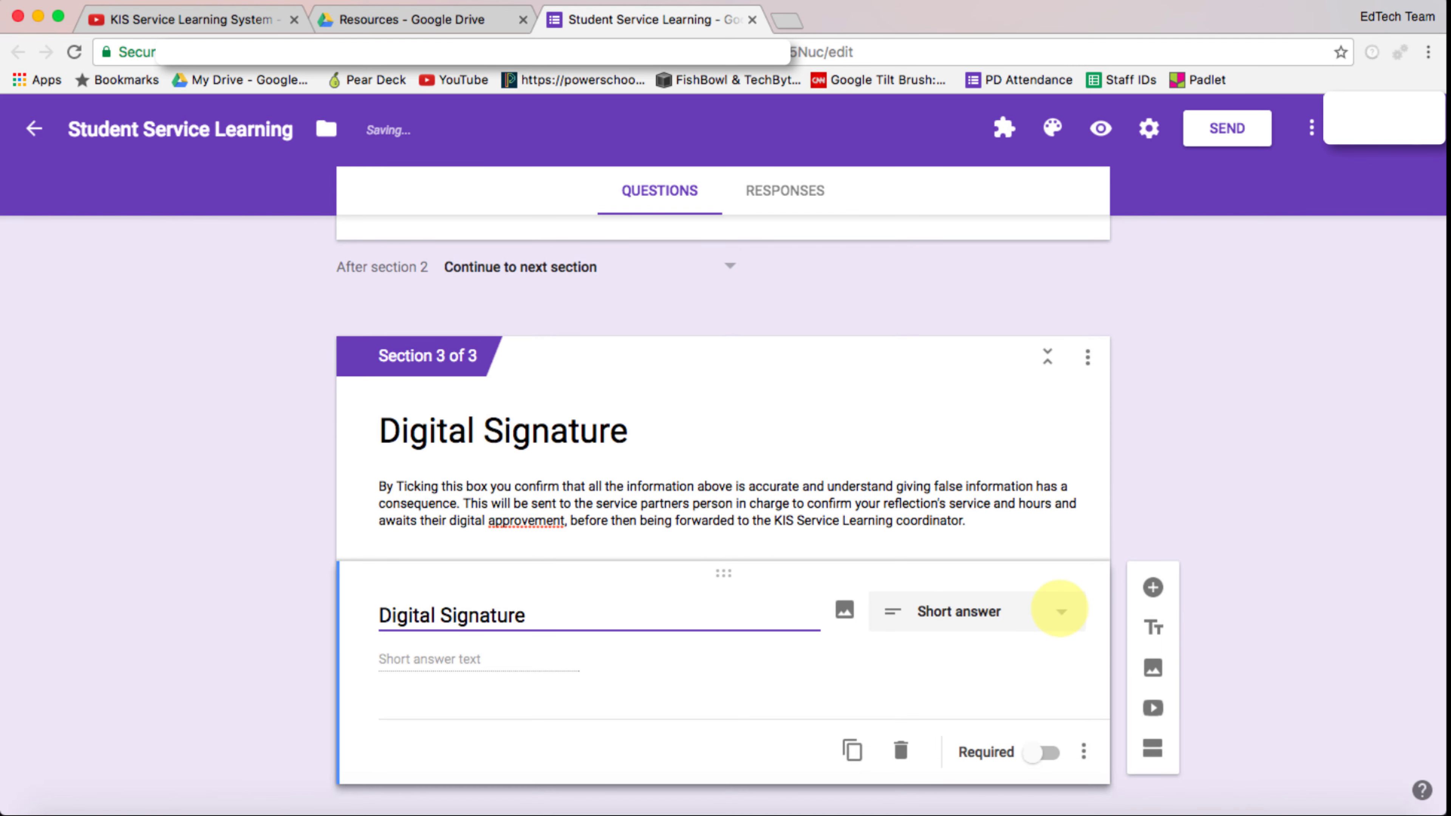
left_click(1060, 610)
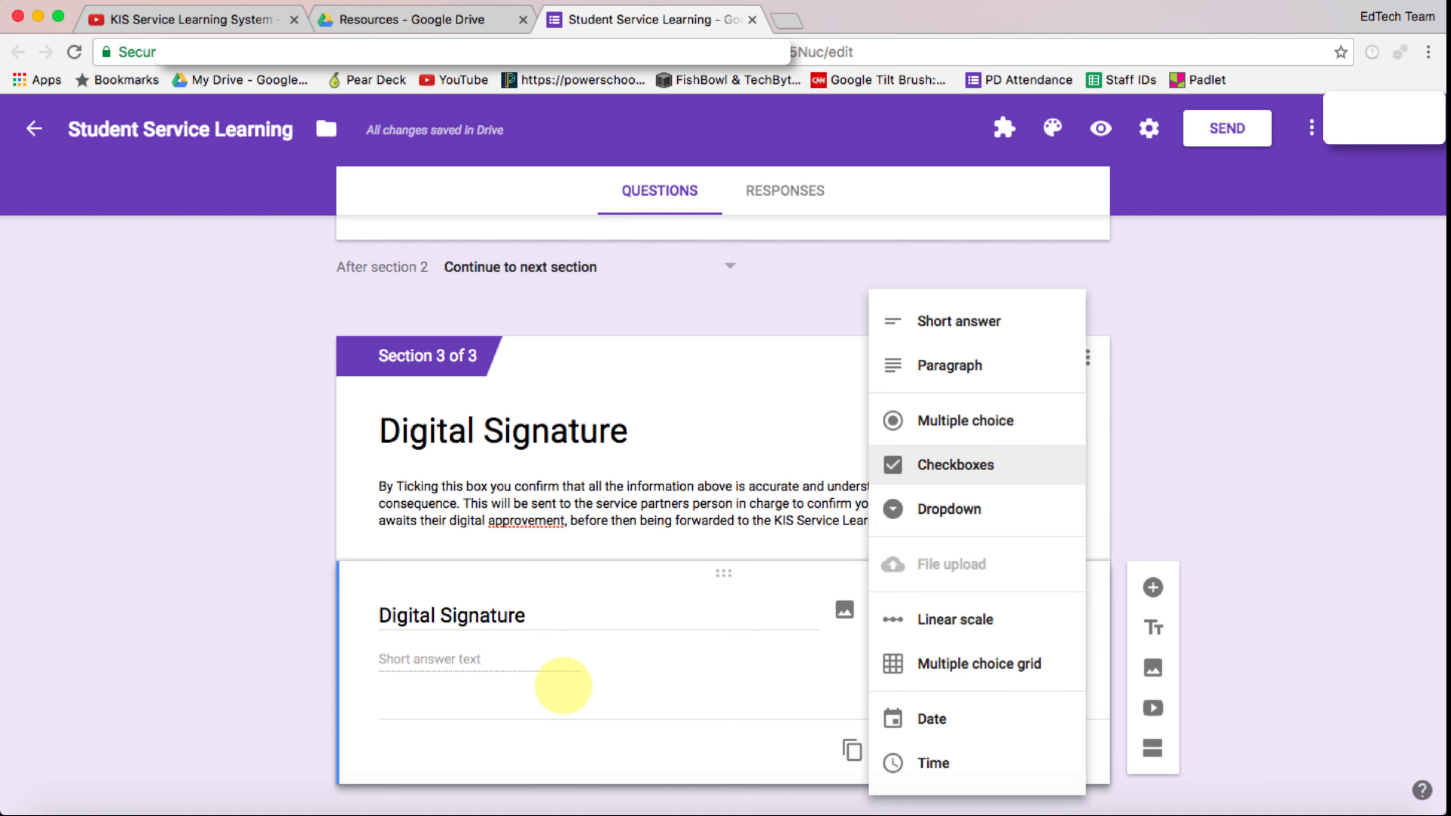
key("Return")
type("I Agree")
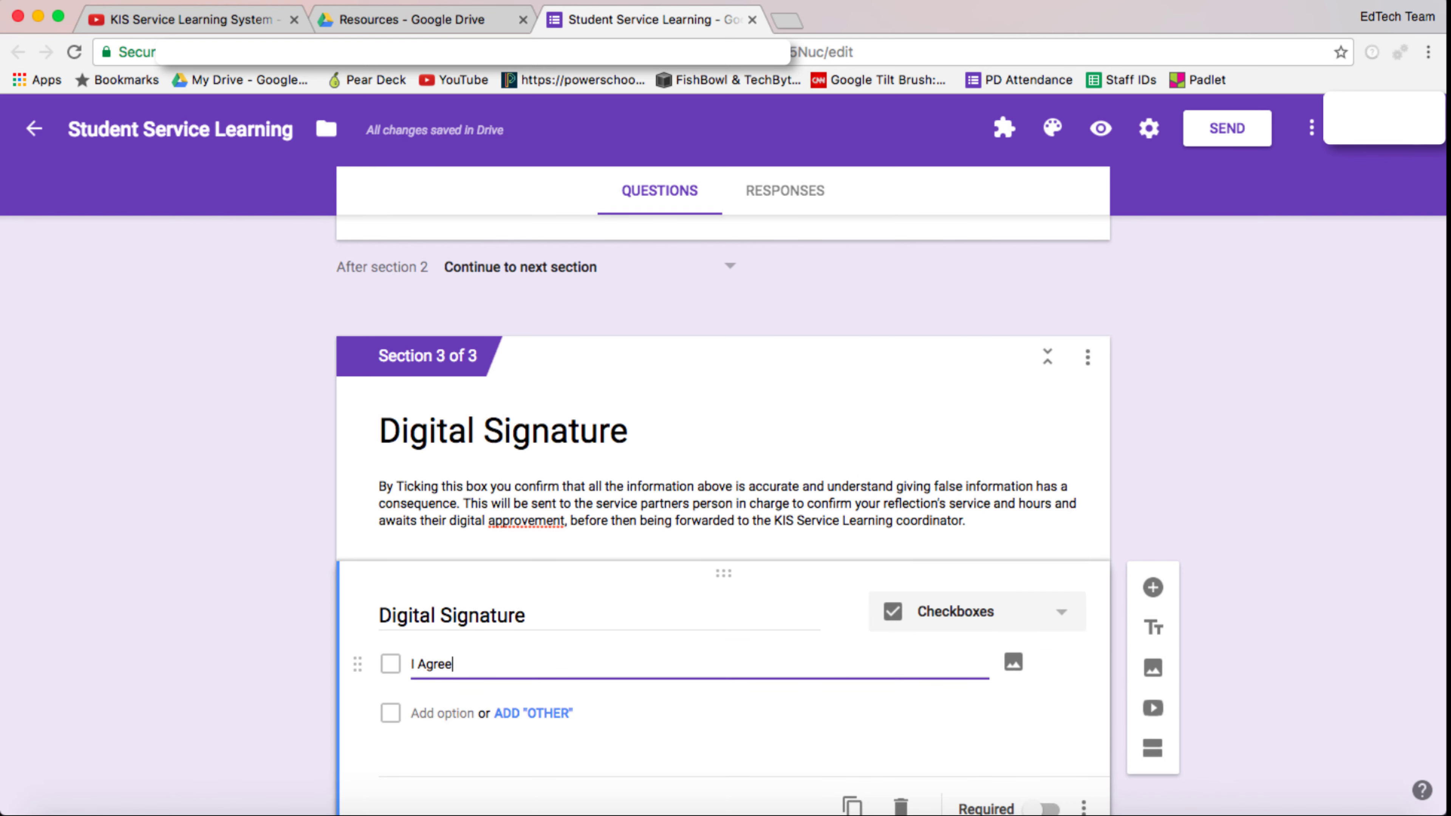
scroll(1037, 422, "up", 15)
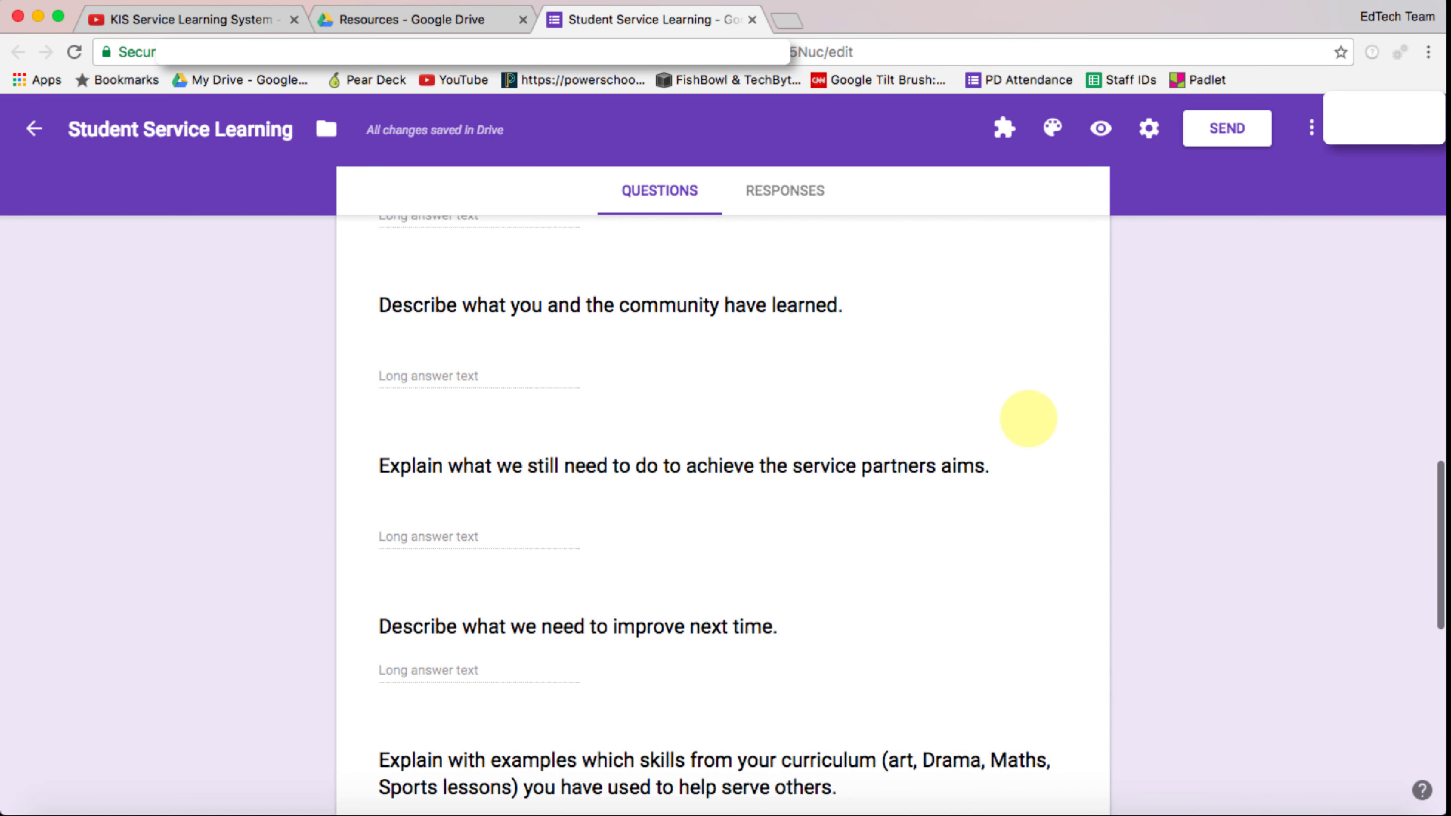
Step: Make the Today's service, specific service, what was achieved and learning questions required
scroll(1028, 419, "up", 9)
scroll(1026, 416, "down", 12)
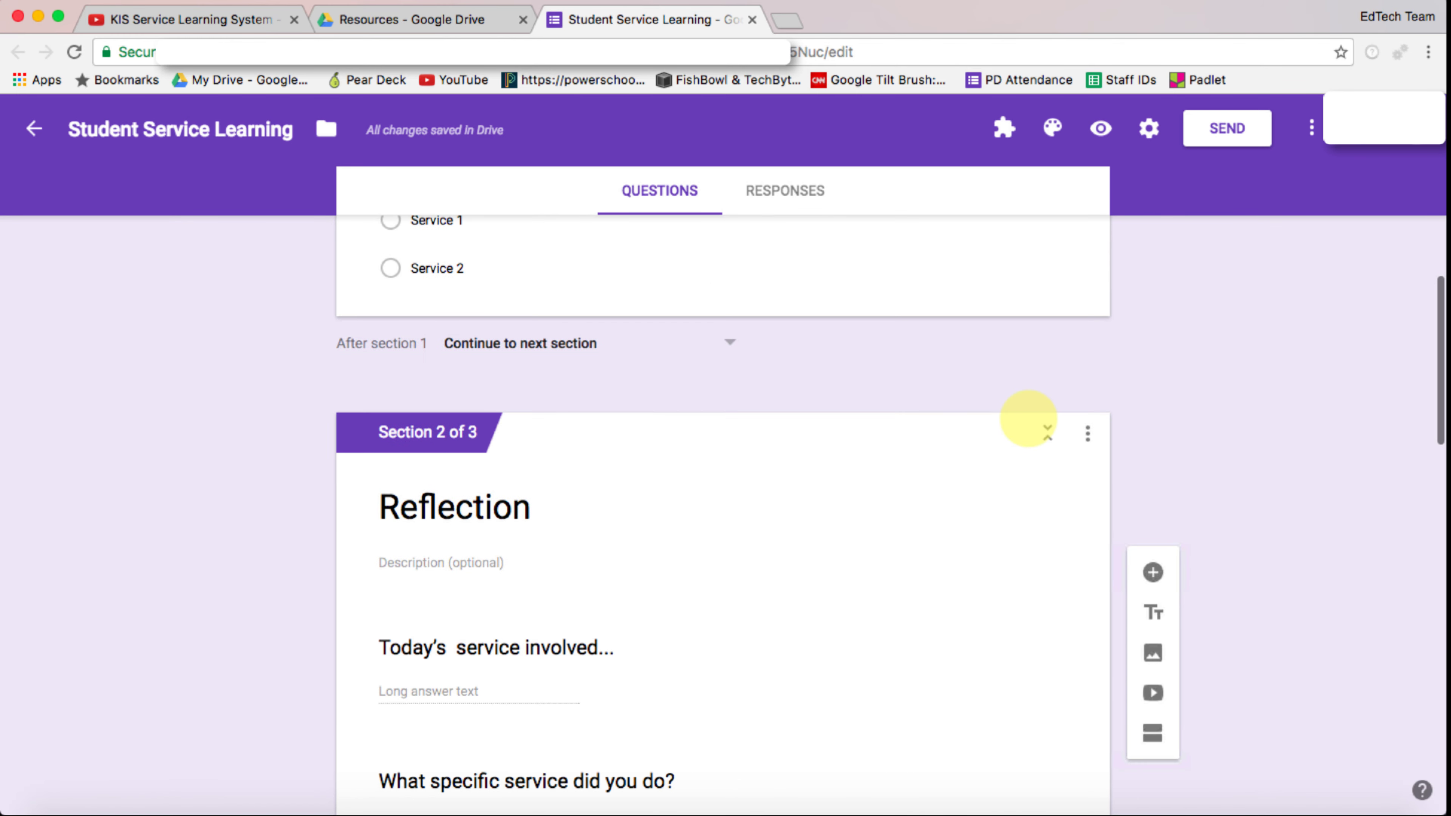
left_click(820, 510)
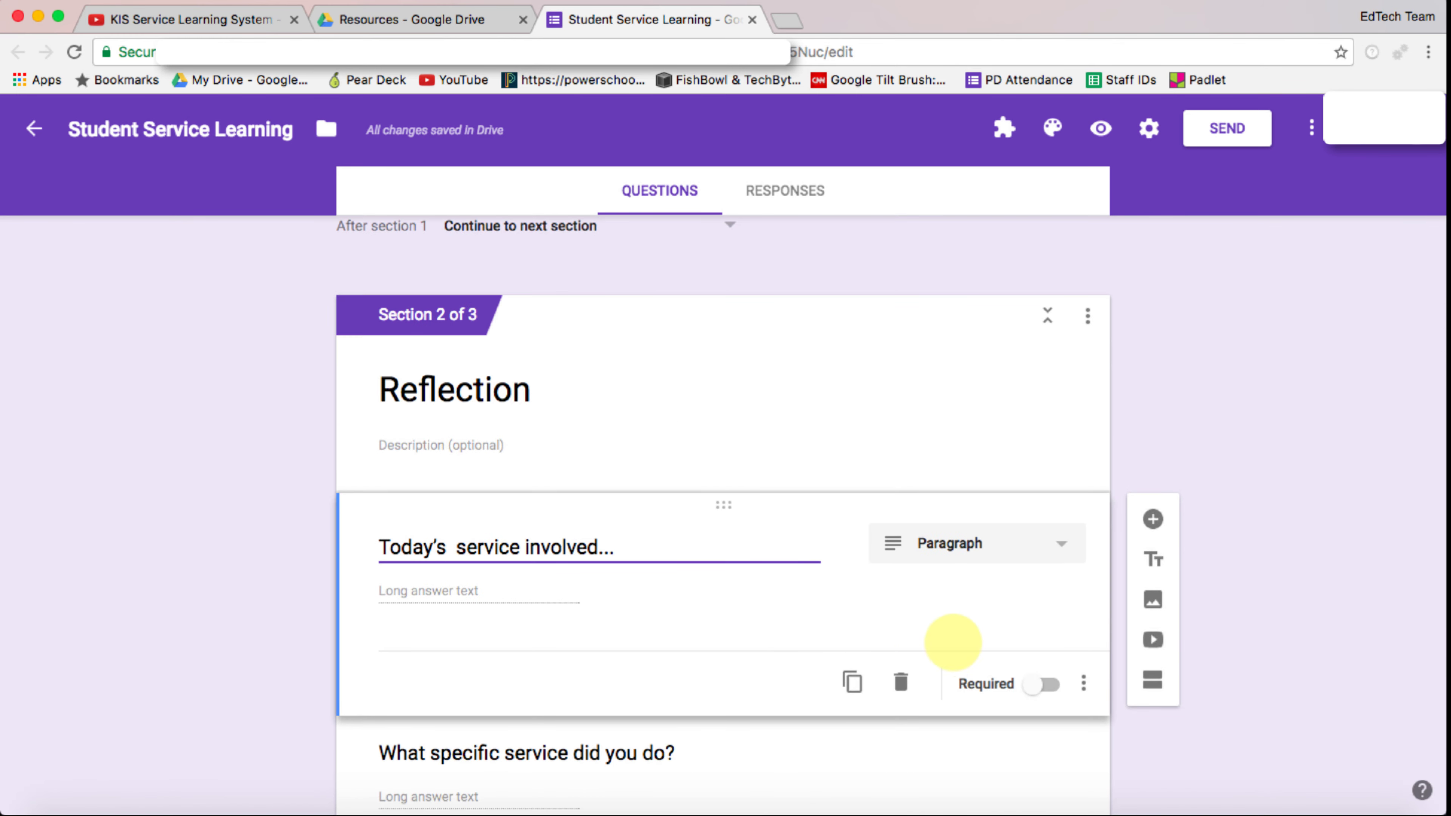
left_click(1049, 685)
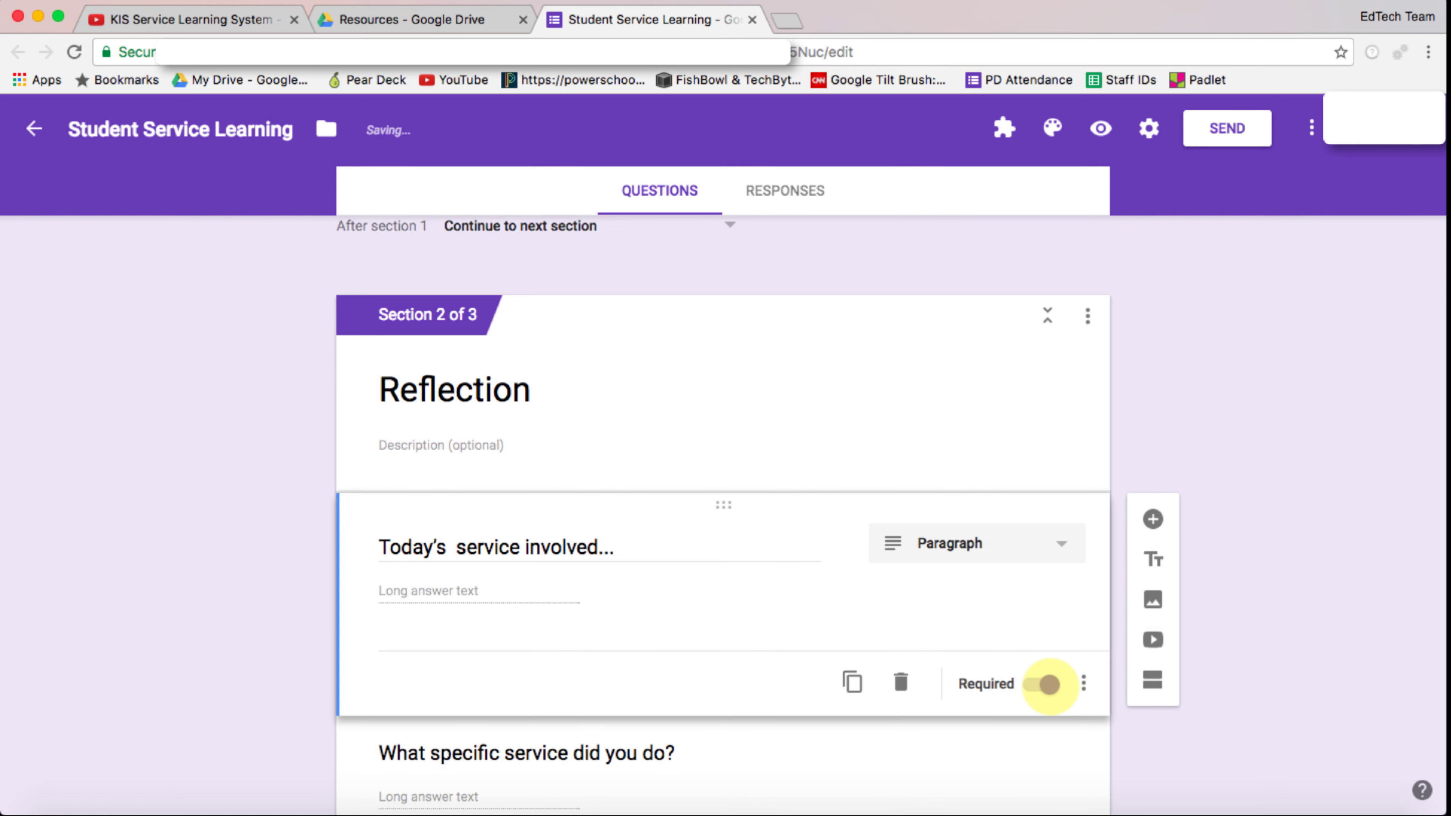
scroll(925, 638, "down", 3)
left_click(942, 645)
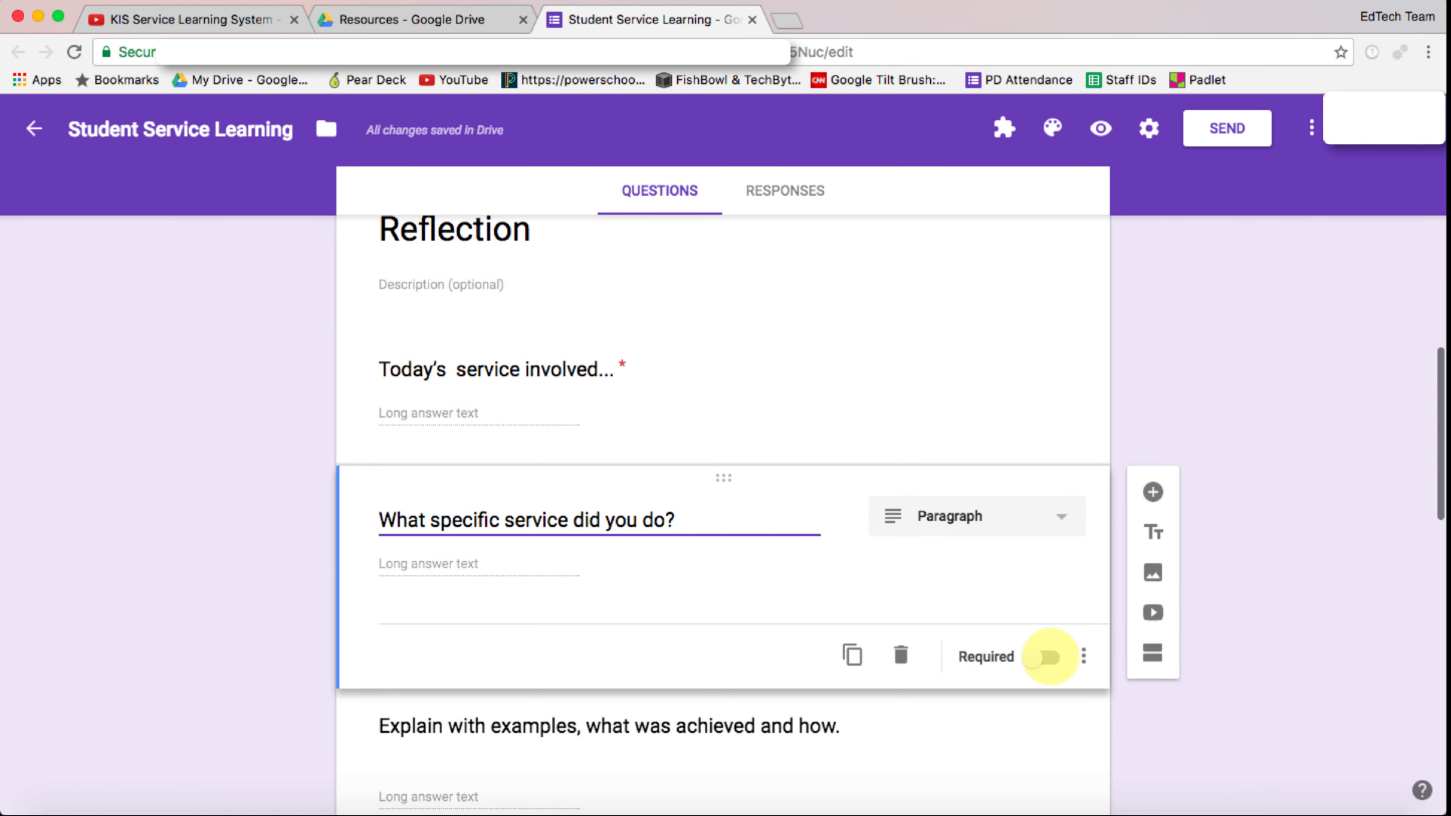
left_click(1048, 657)
scroll(1031, 643, "down", 5)
left_click(1033, 557)
left_click(1049, 534)
left_click(952, 664)
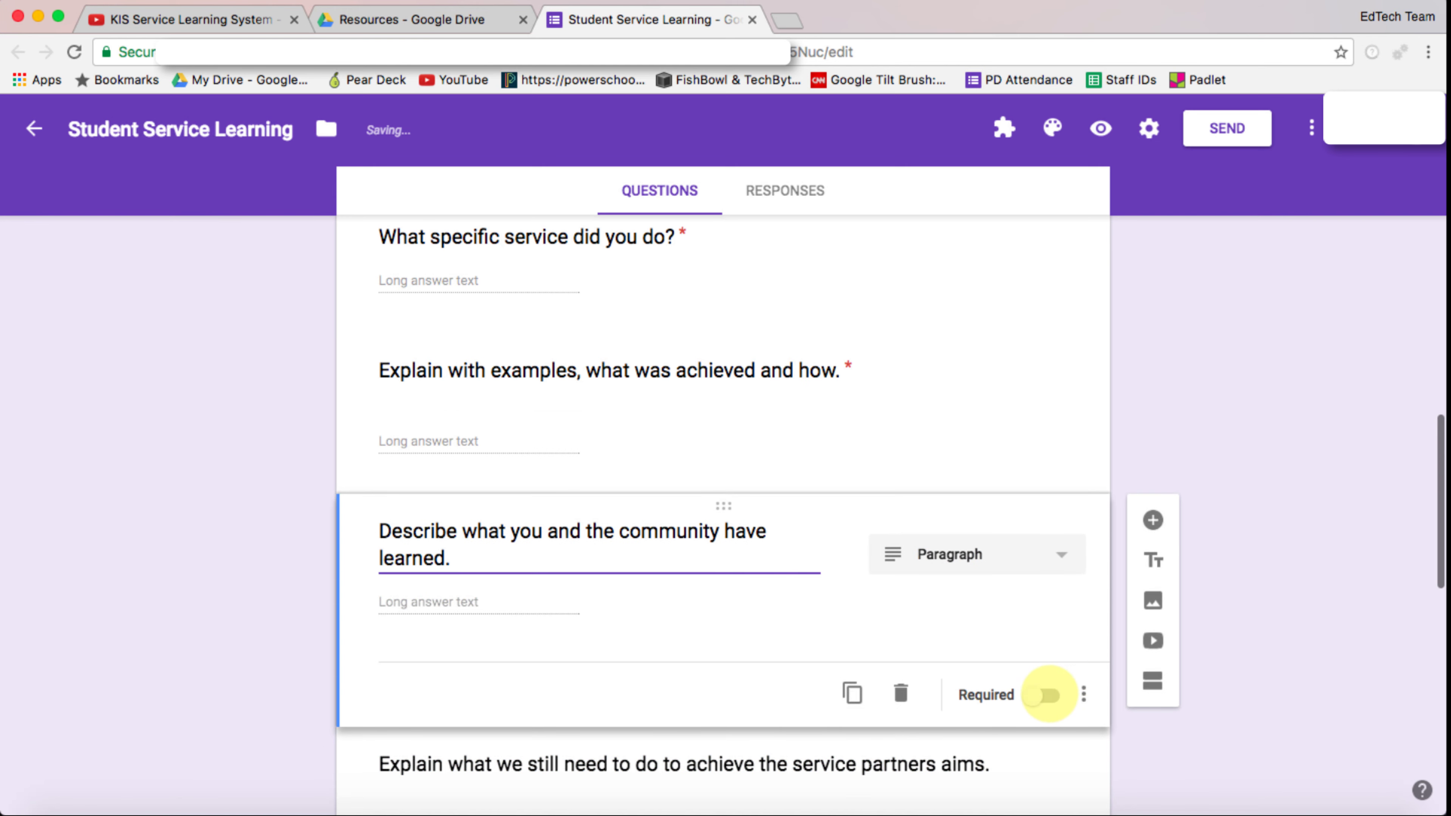
left_click(1049, 694)
Step: Make the service partners aims, improve next time and Digital Signature questions required
scroll(1043, 655, "down", 5)
left_click(1028, 631)
left_click(1049, 606)
left_click(933, 729)
scroll(1014, 577, "down", 2)
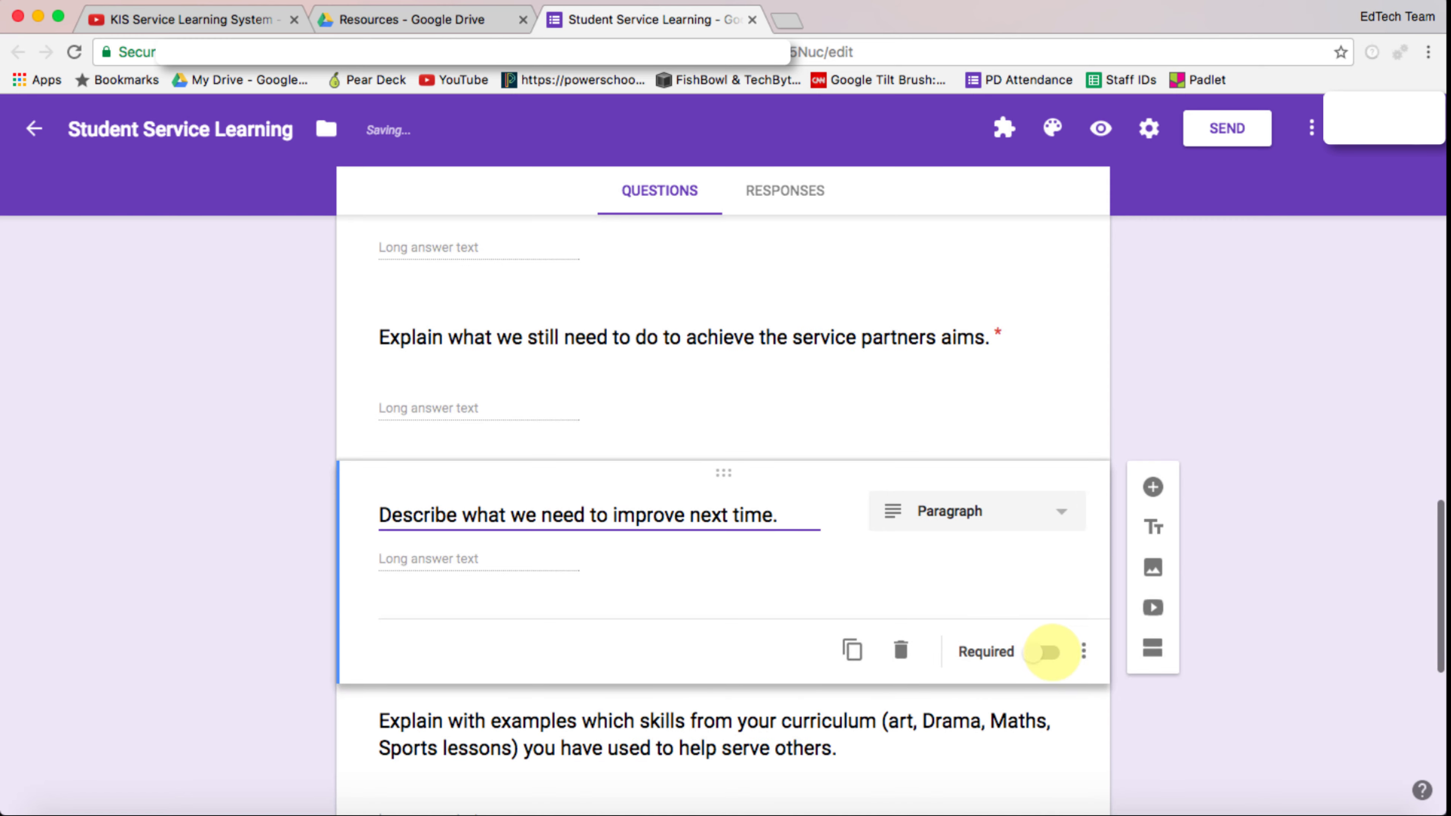
left_click(1049, 652)
scroll(1005, 600, "down", 3)
left_click(994, 564)
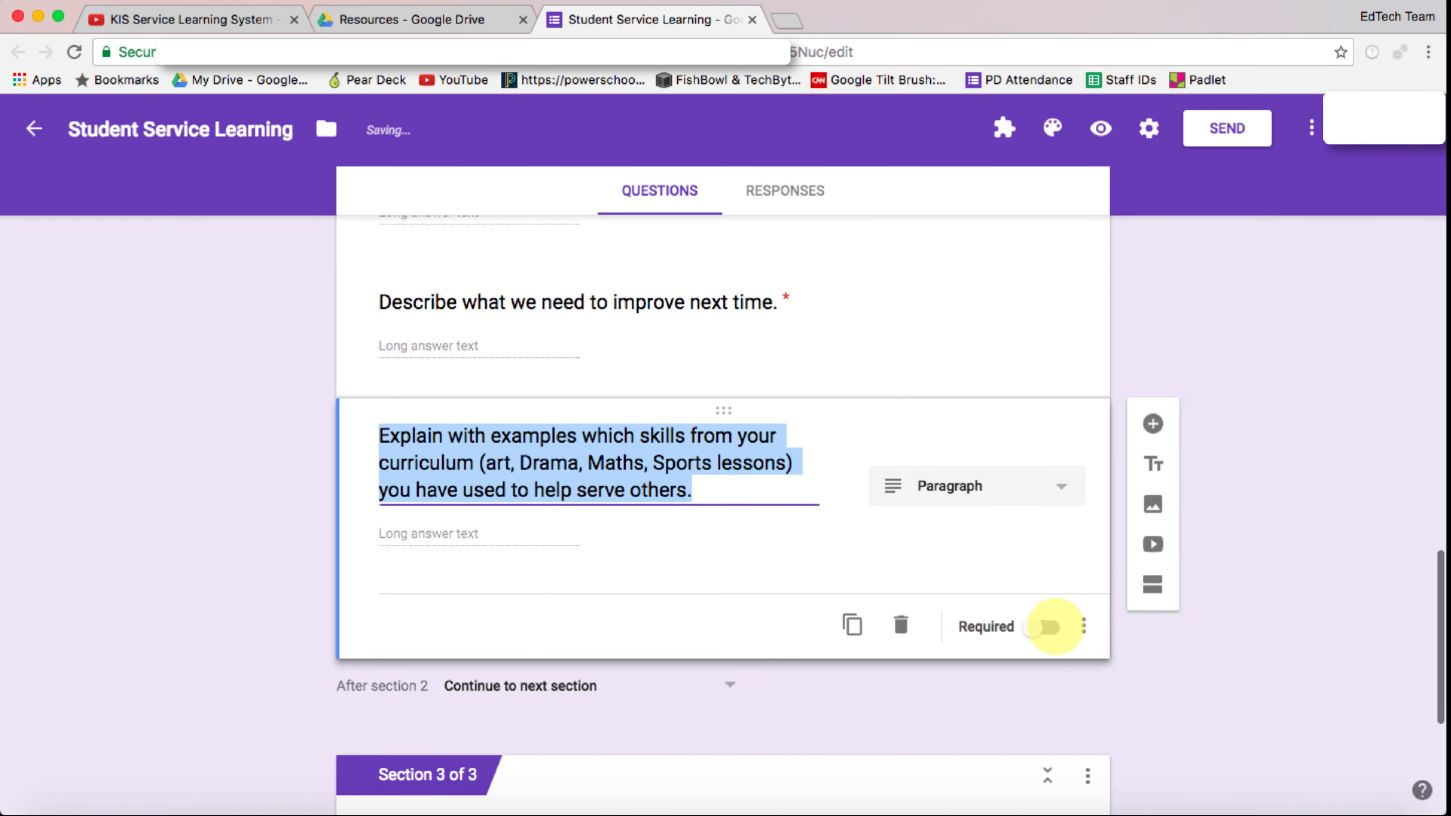
left_click(1046, 627)
scroll(916, 656, "down", 5)
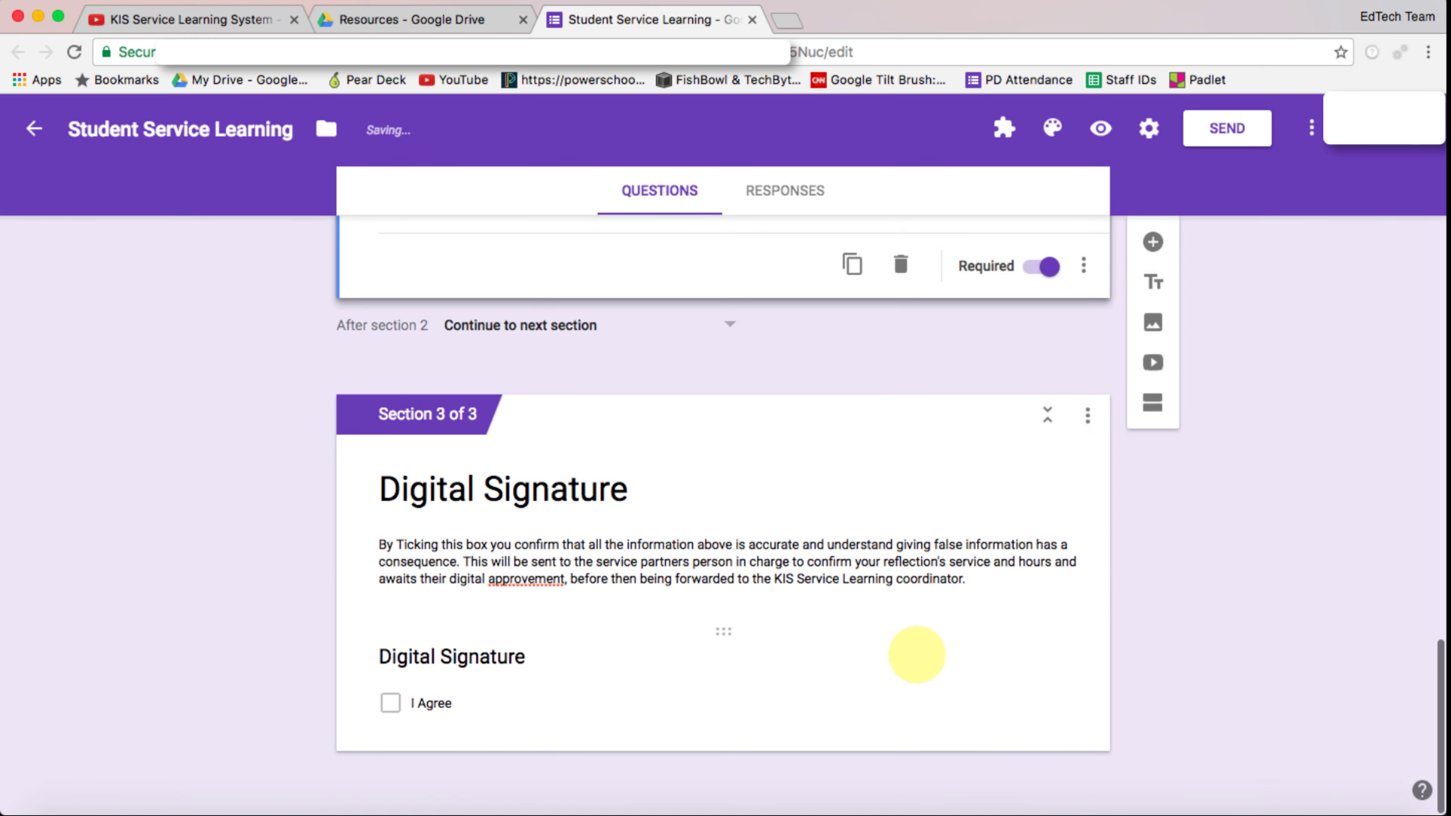
left_click(917, 656)
scroll(1044, 713, "down", 1)
left_click(1049, 718)
Step: Make the Grade and Service questions required
scroll(930, 566, "up", 20)
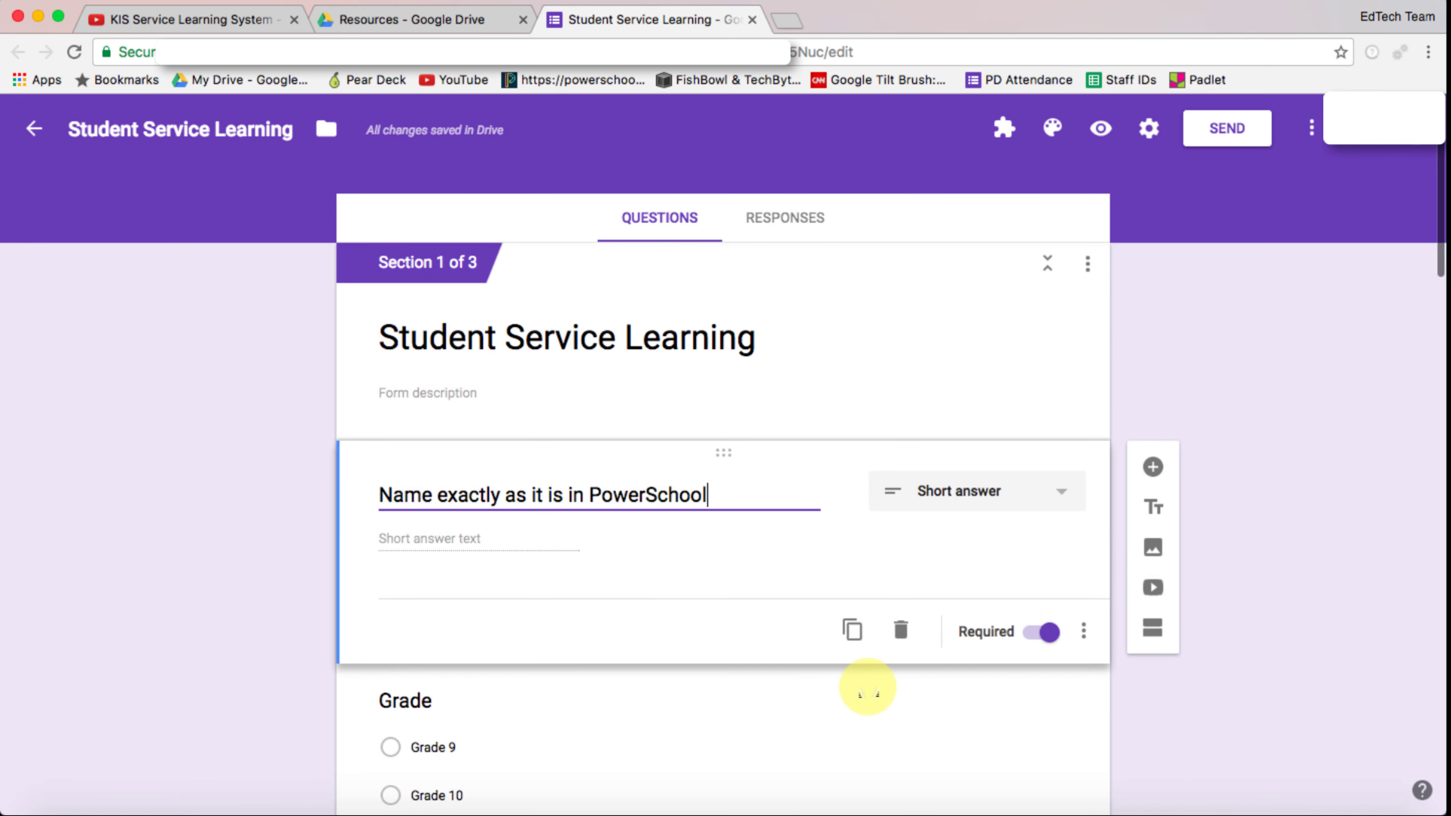
scroll(867, 687, "down", 6)
left_click(1003, 621)
left_click(1046, 683)
scroll(925, 543, "down", 5)
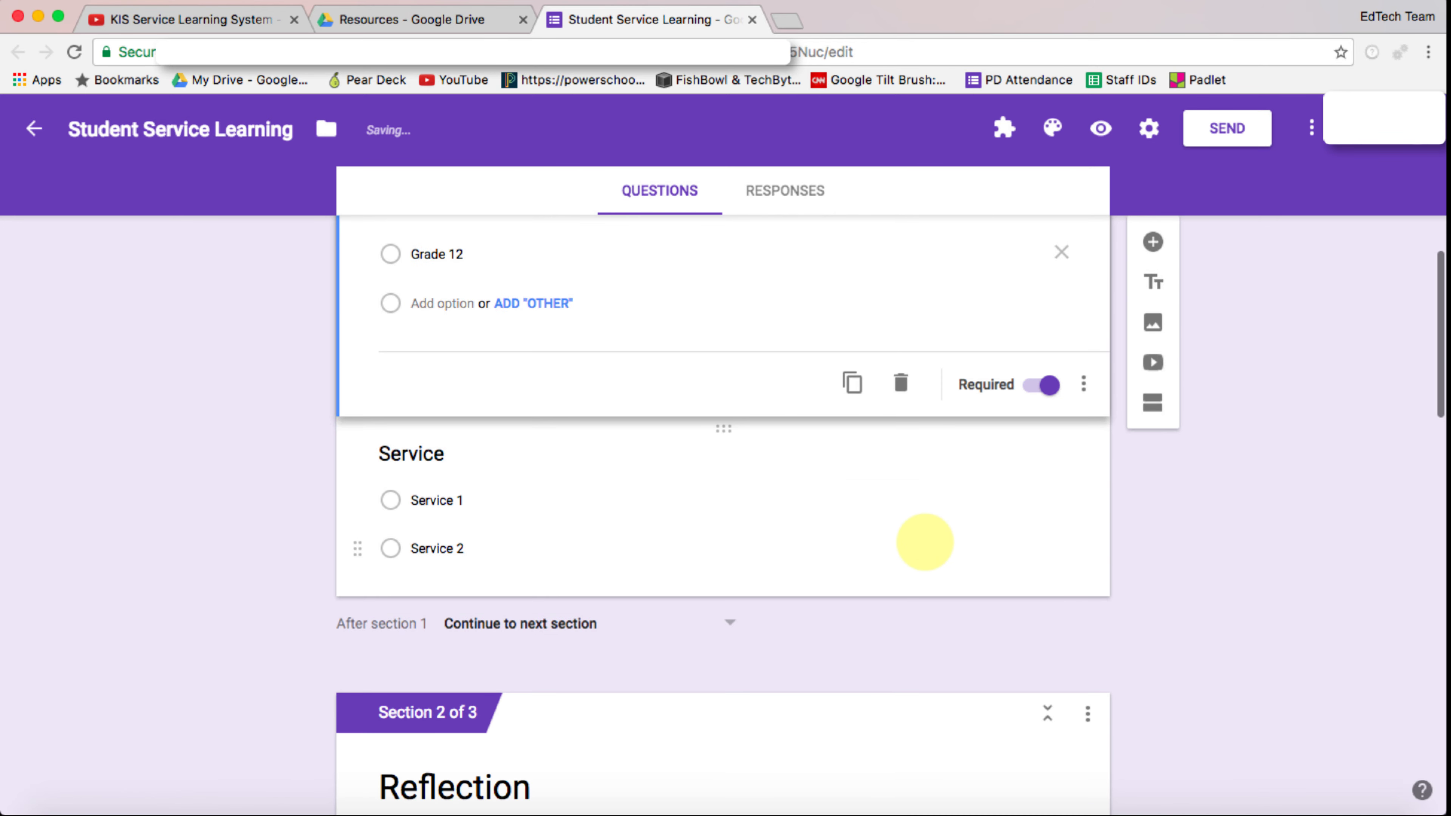
left_click(925, 543)
left_click(994, 517)
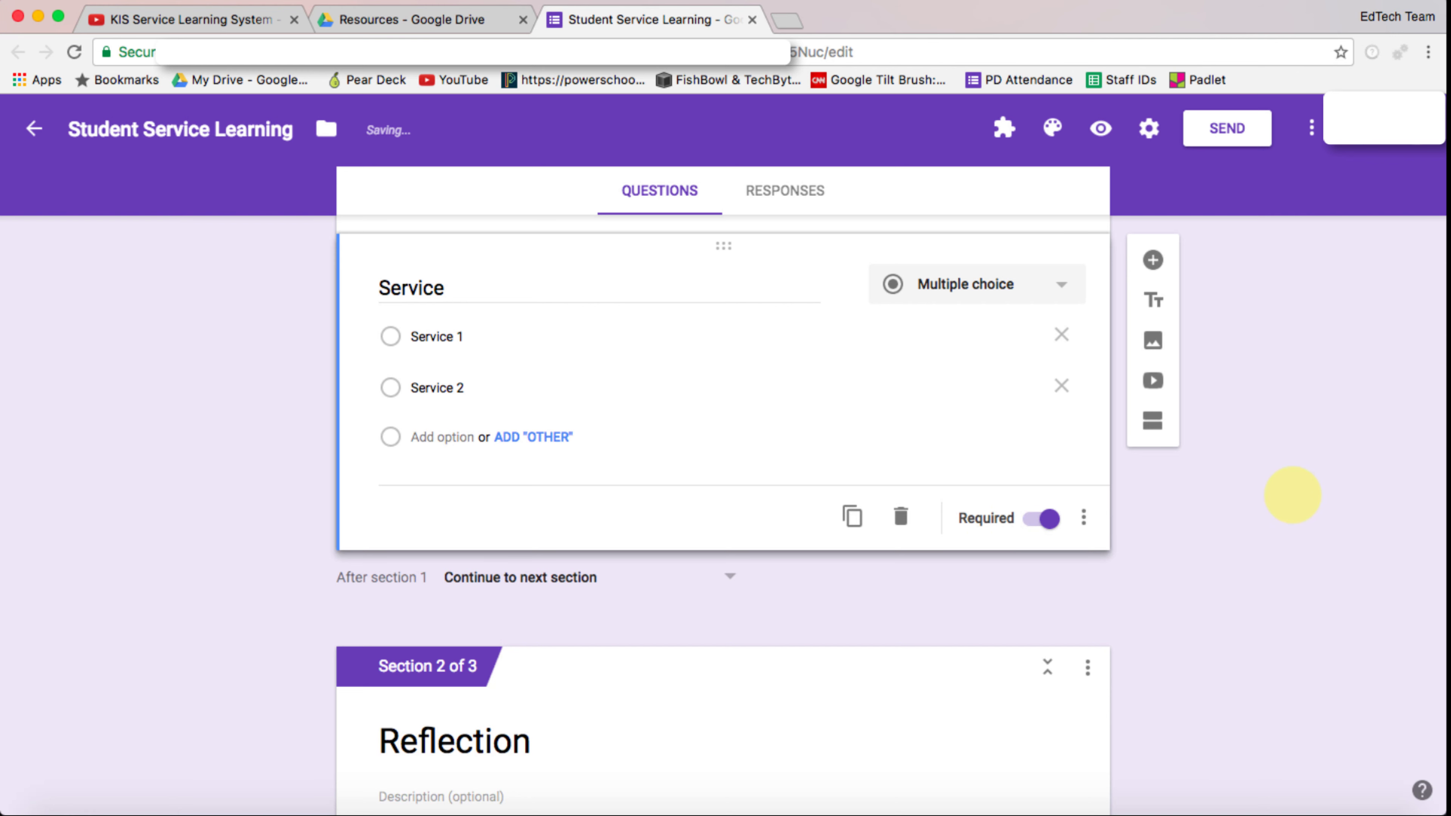
scroll(787, 495, "up", 10)
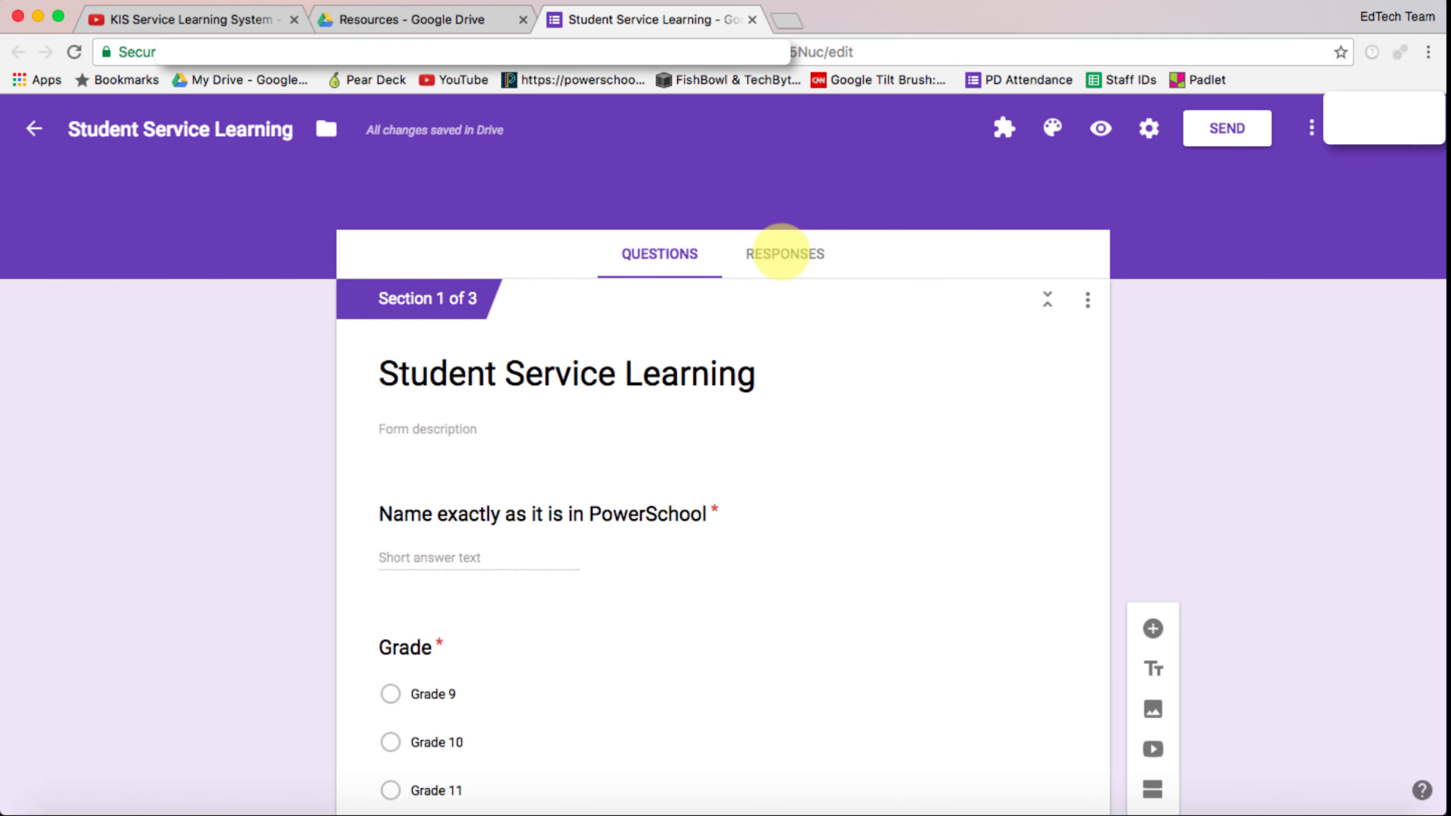
Step: From the Responses tab, link the form to a newly created responses spreadsheet
left_click(784, 254)
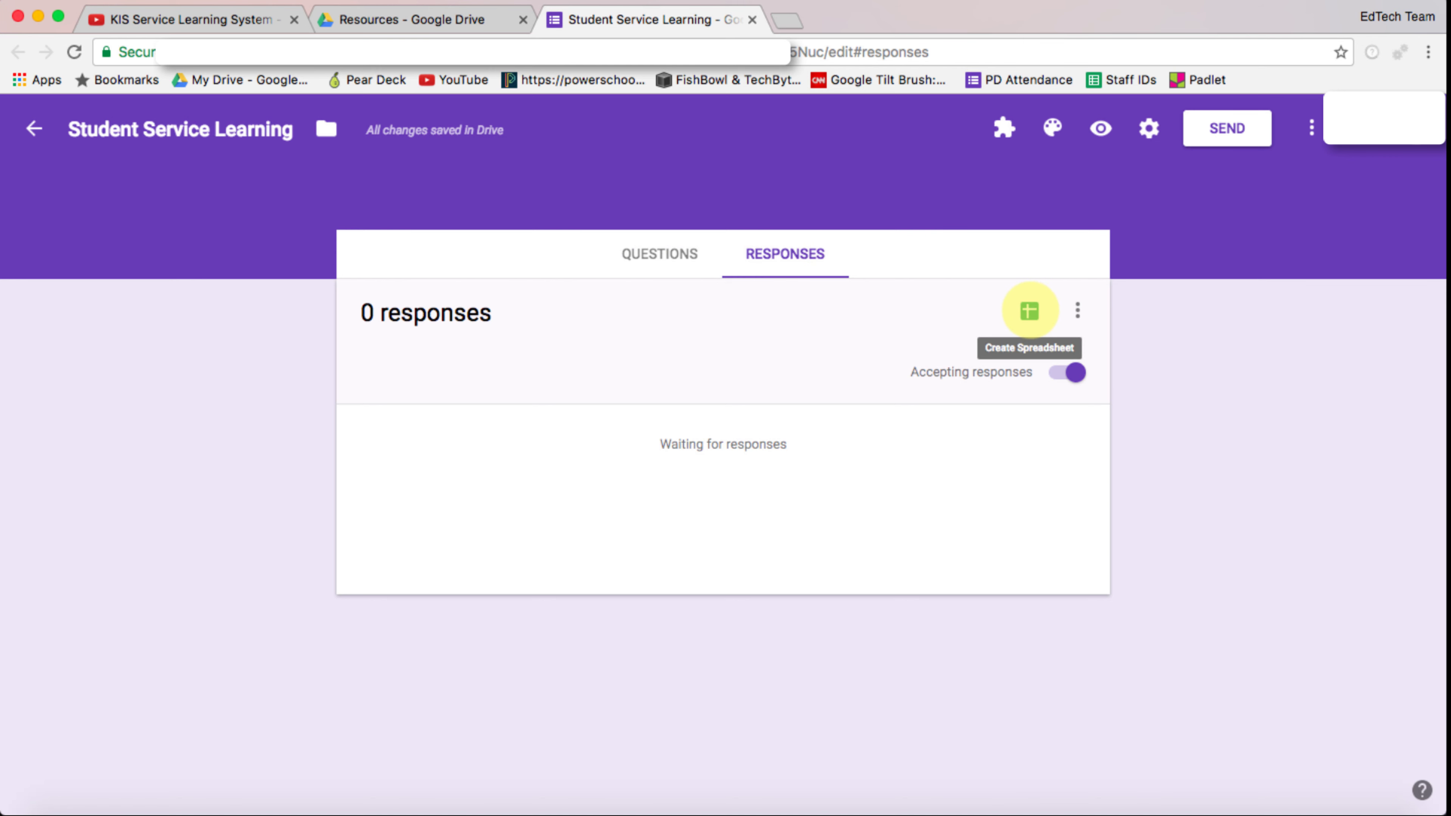
left_click(1029, 310)
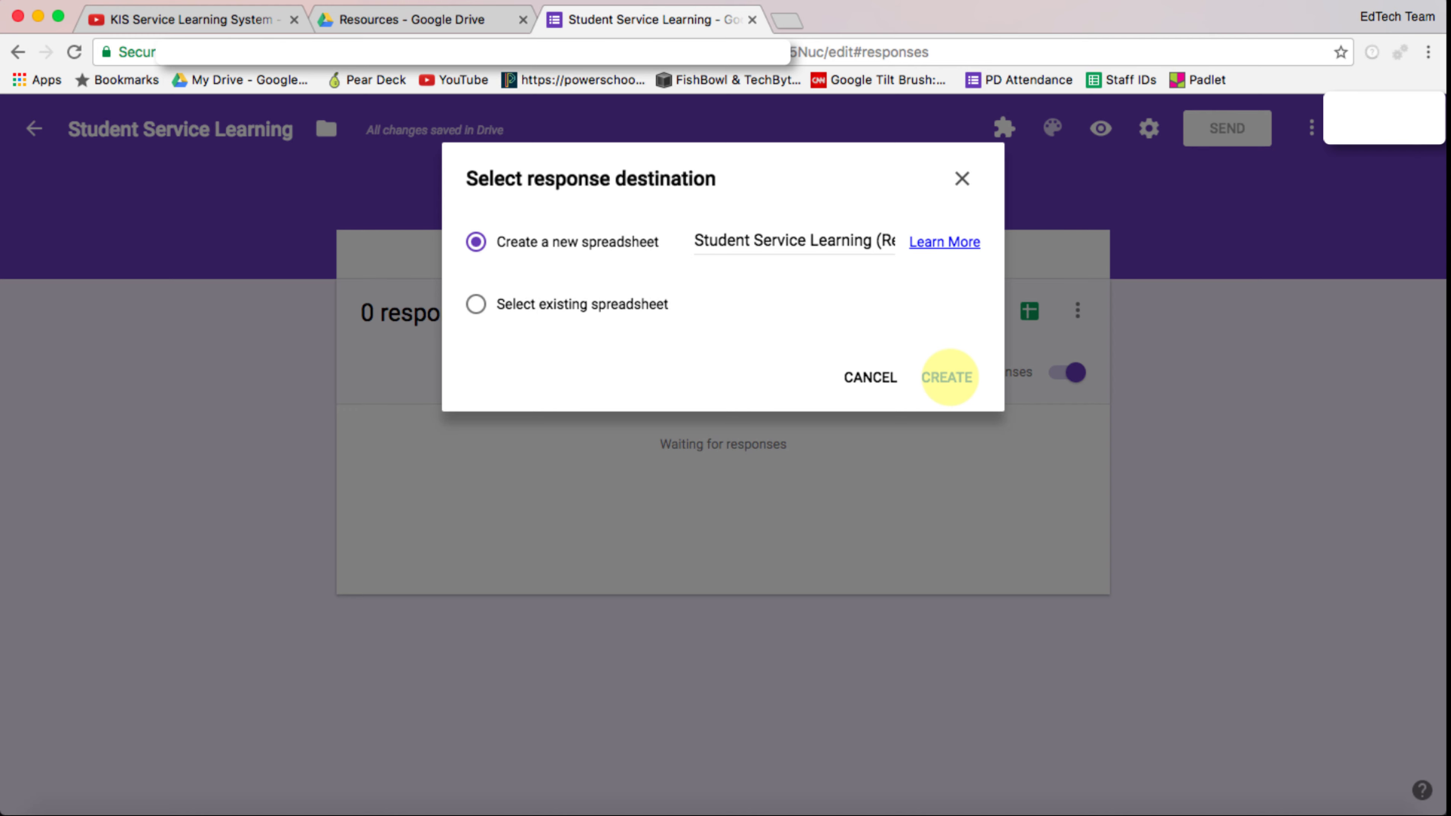
left_click(946, 377)
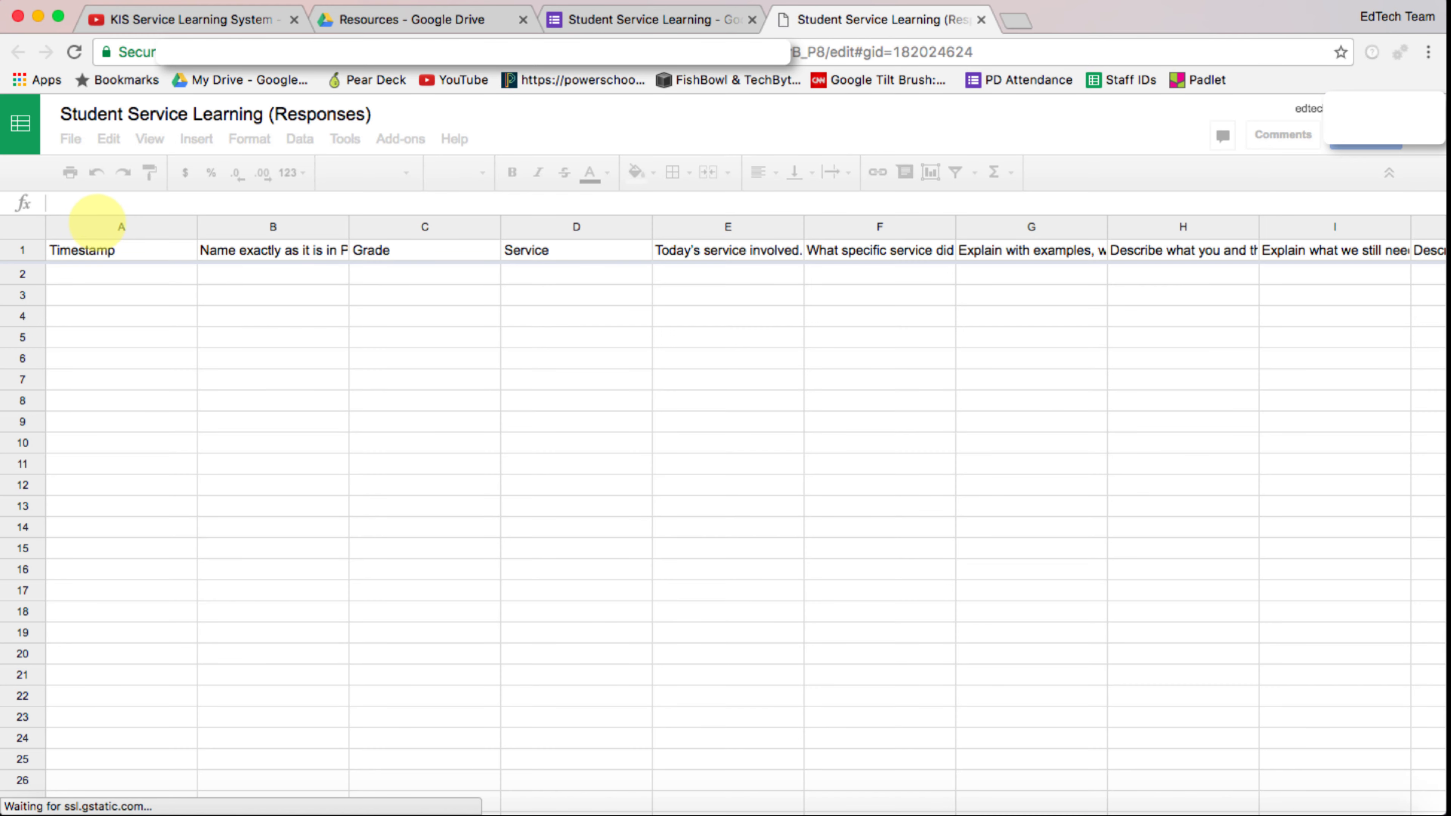
Step: Set text wrapping to Wrap for columns A–L of the responses sheet, then return to the form
left_click(118, 226)
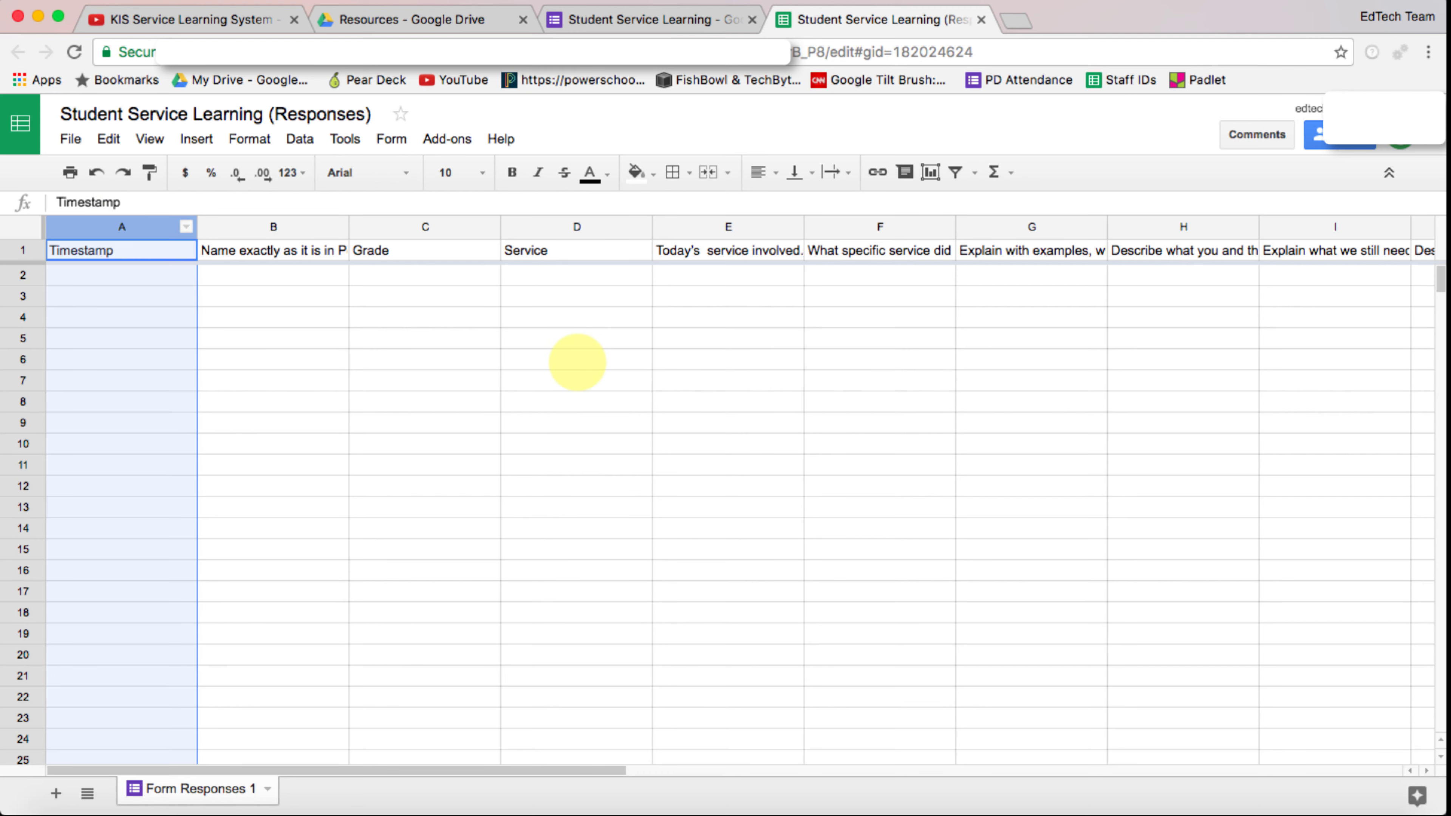
scroll(577, 361, "right", 10)
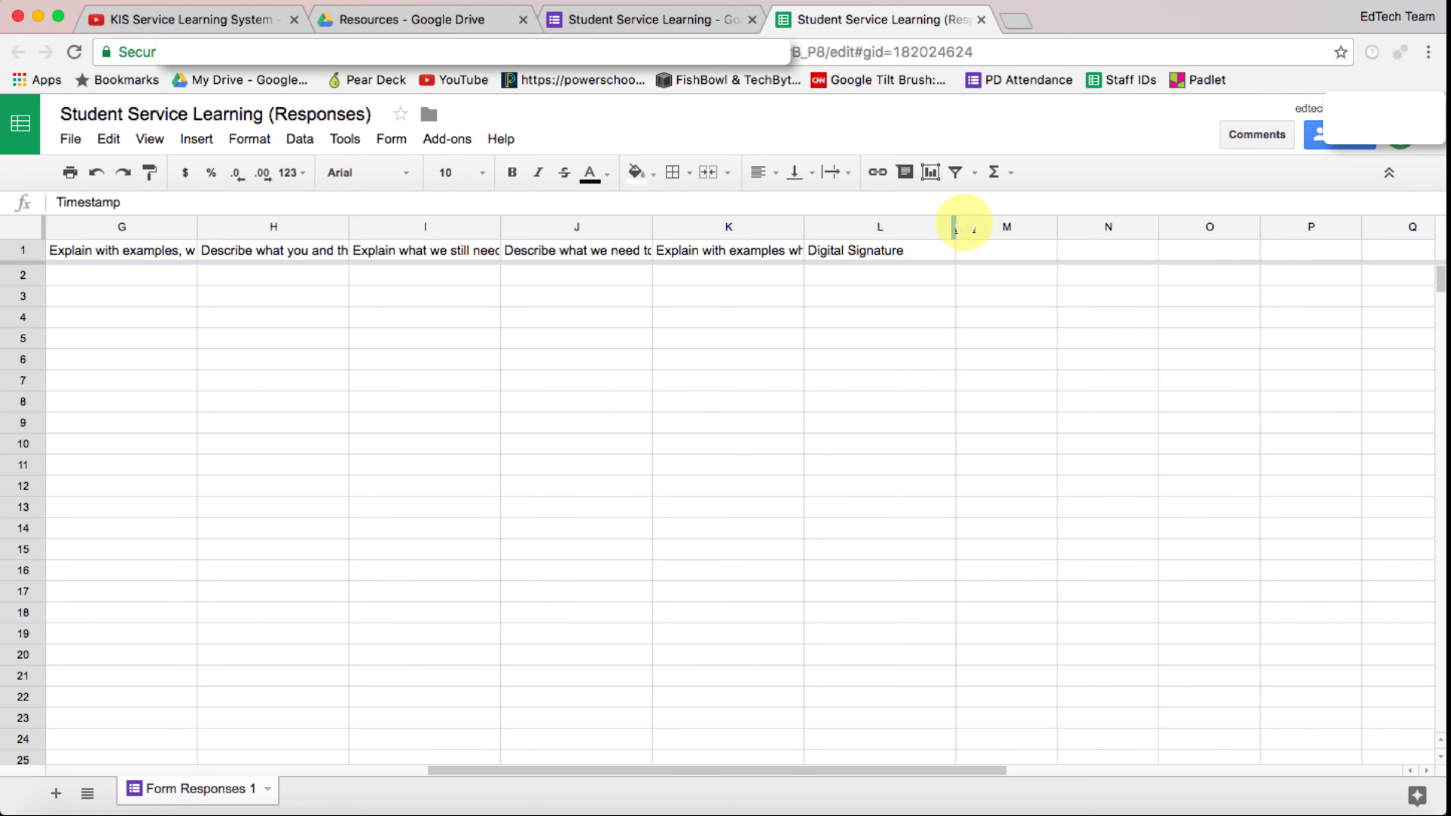
left_click(886, 223, "shift")
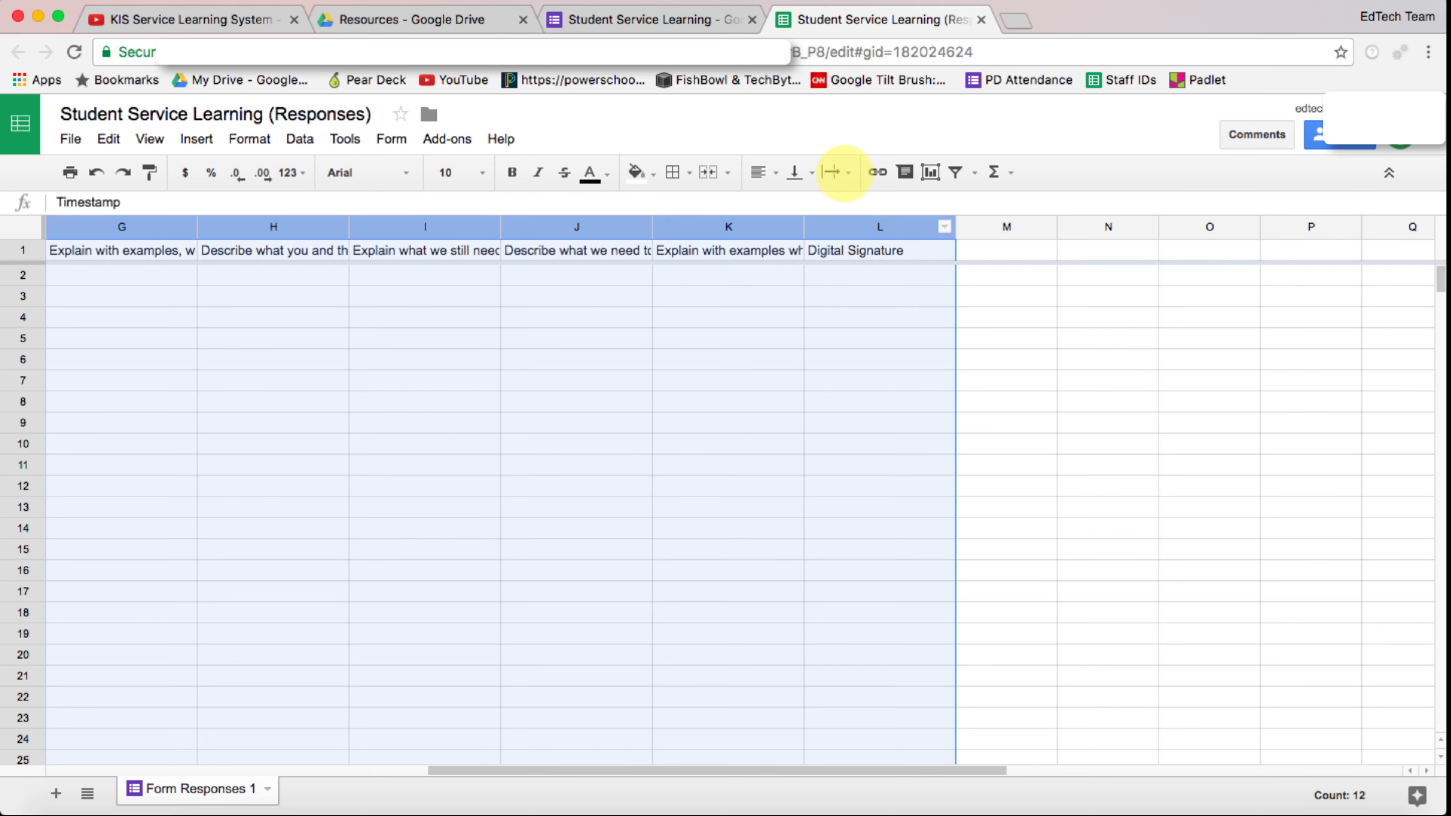
left_click(836, 172)
left_click(864, 206)
left_click(116, 355)
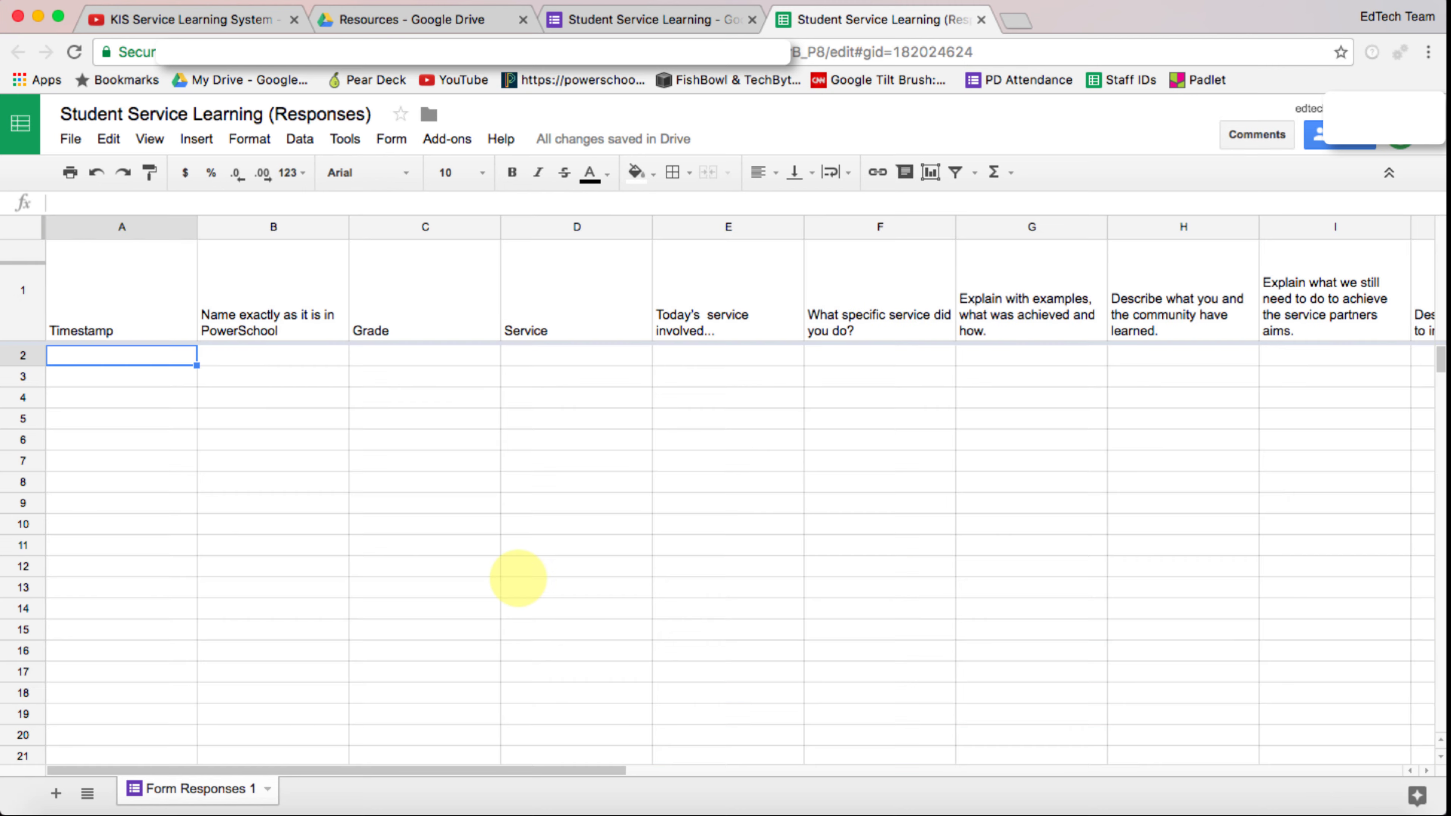
key("ctrl+shift+Tab")
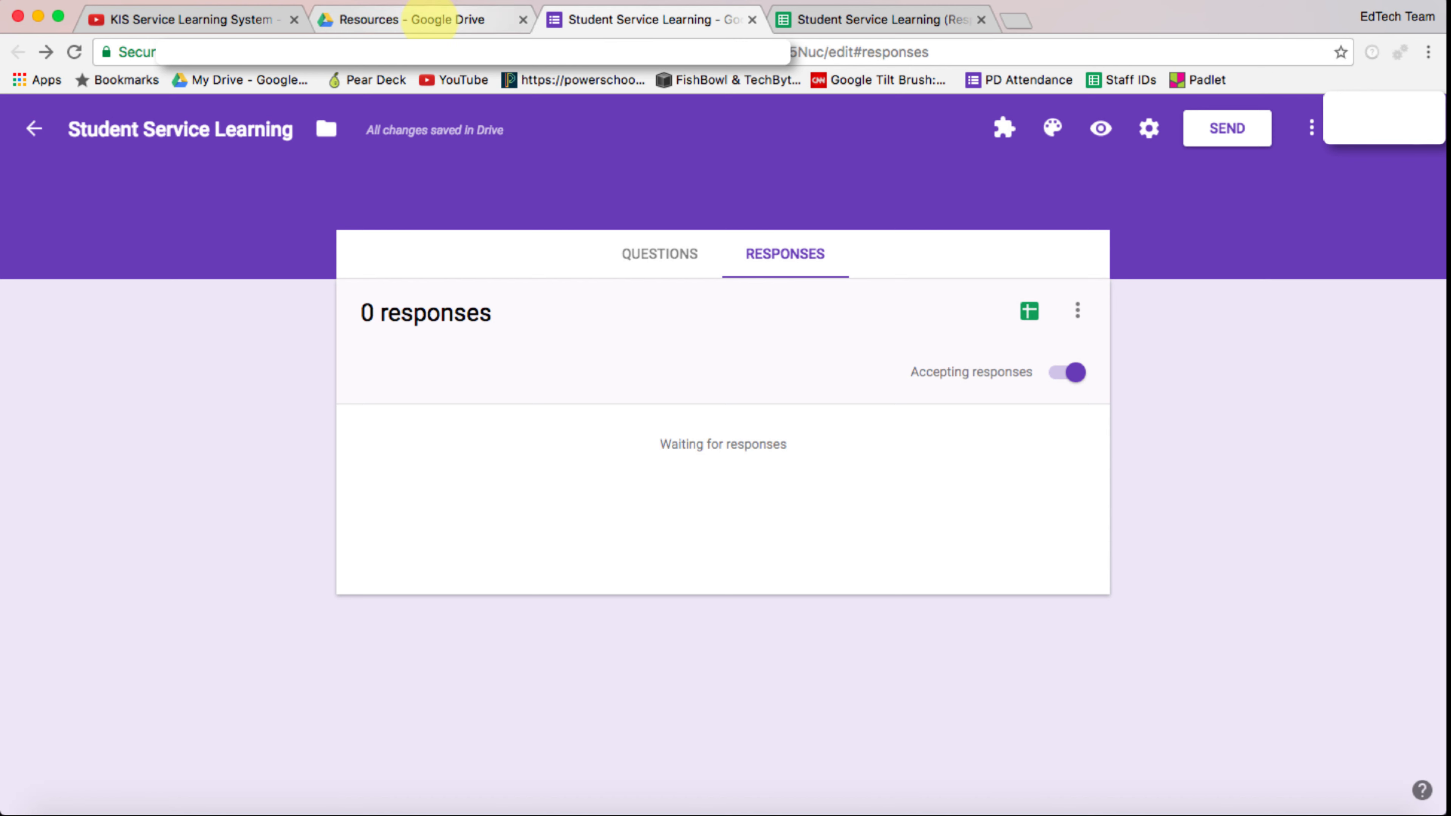
Step: From Drive's Resources folder, create a new Google Forms form and confirm the shared-folder prompt
left_click(429, 20)
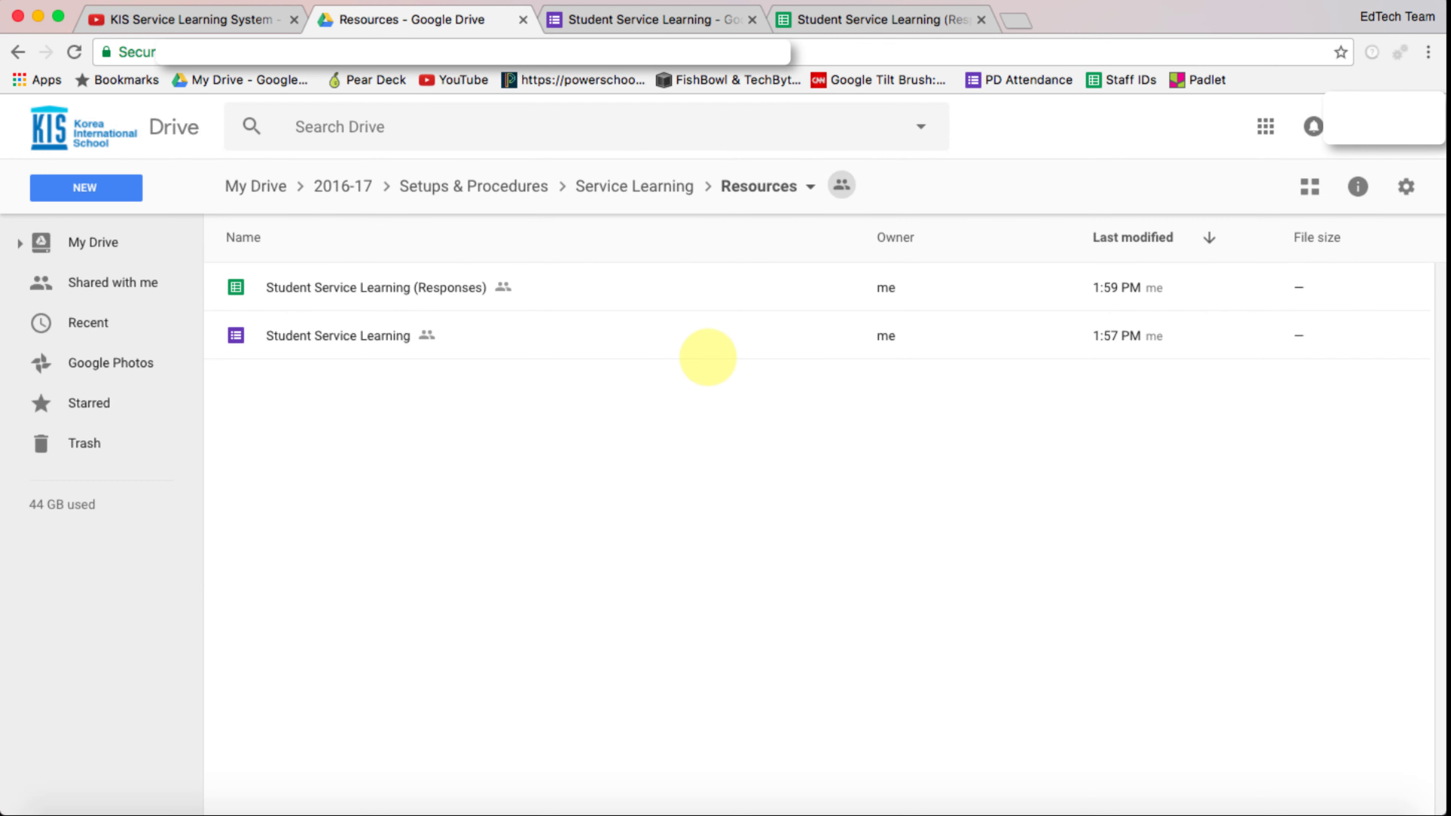
left_click(89, 186)
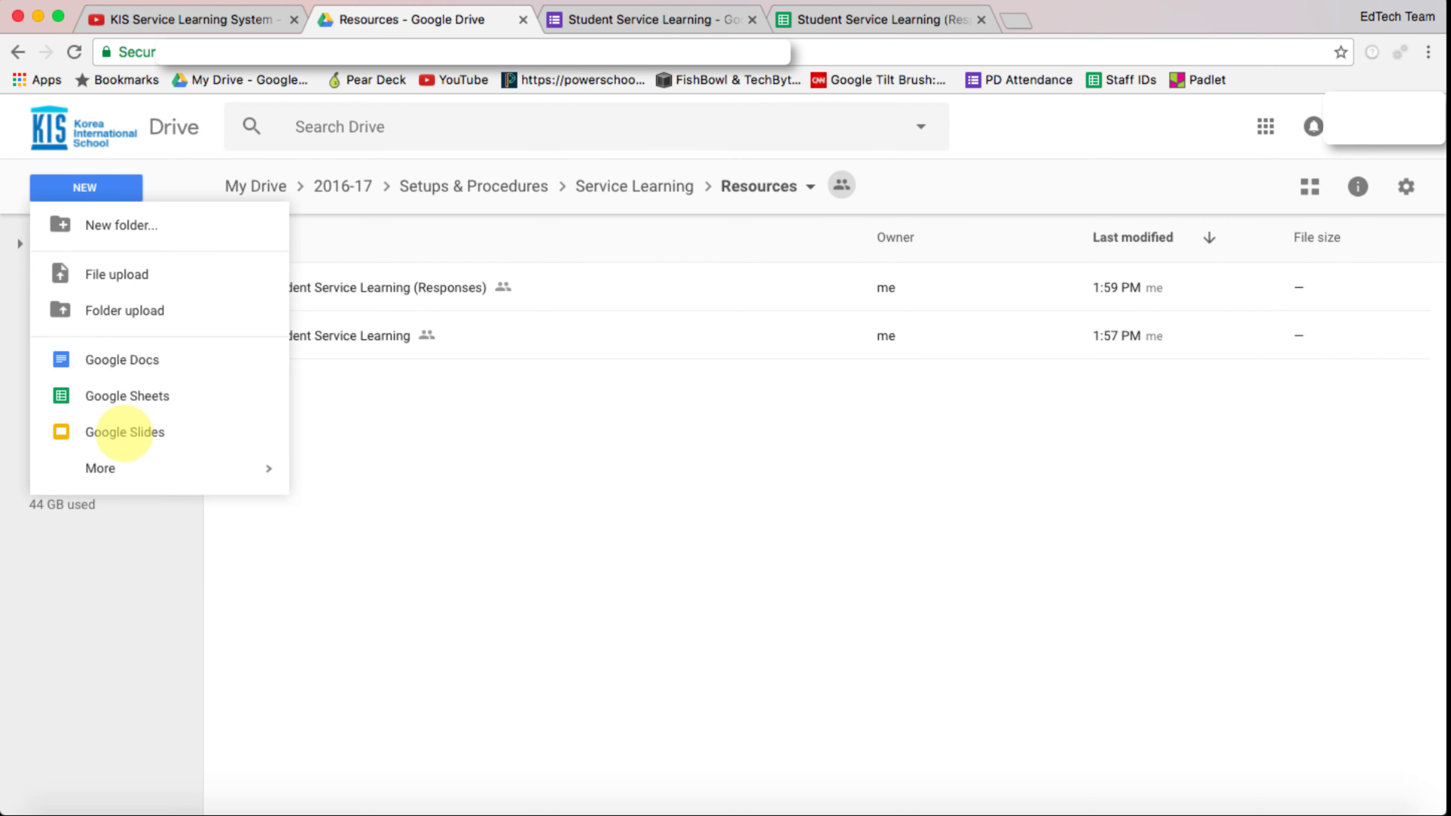
mouse_move(134, 464)
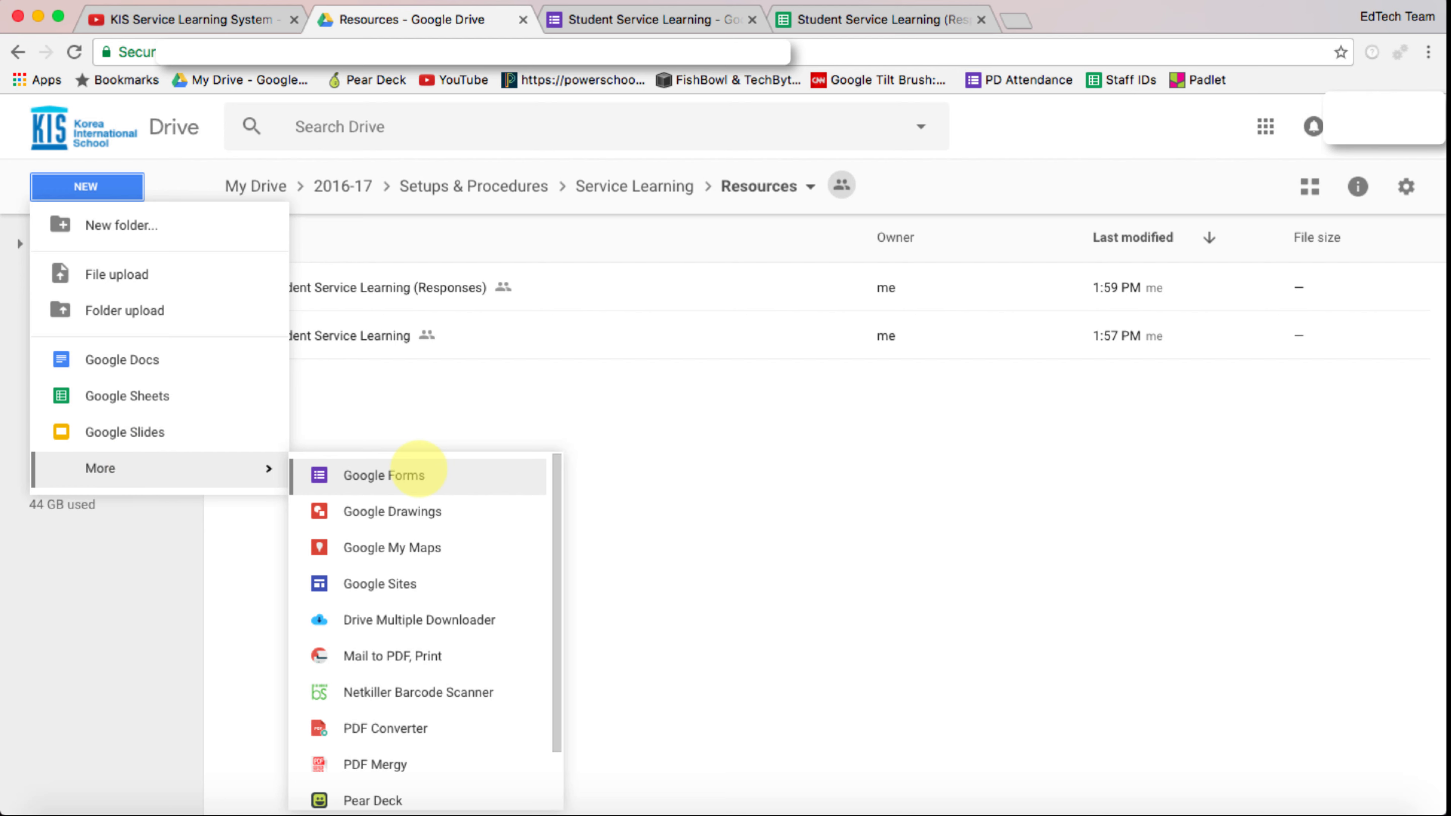
left_click(417, 471)
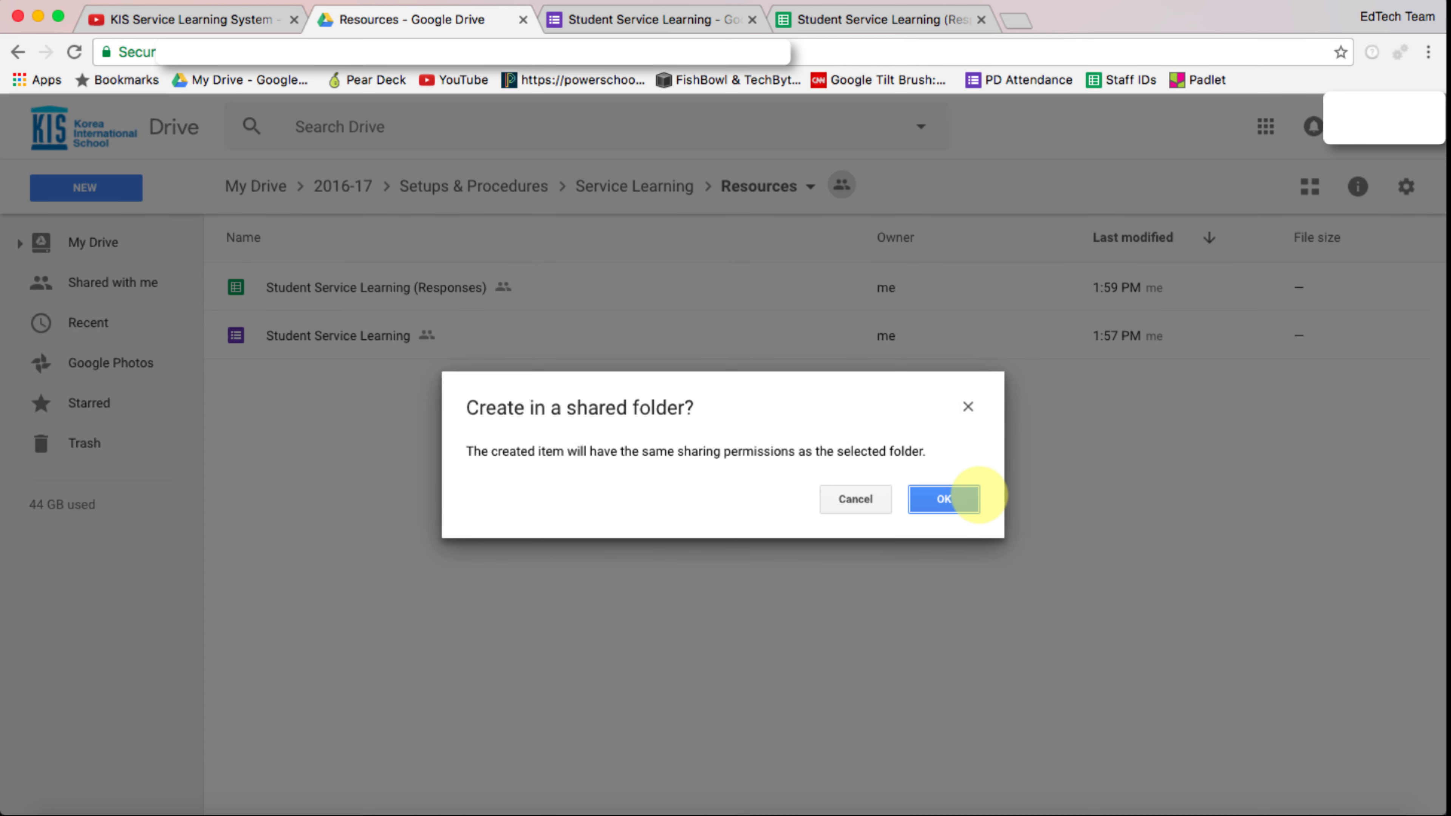
left_click(945, 499)
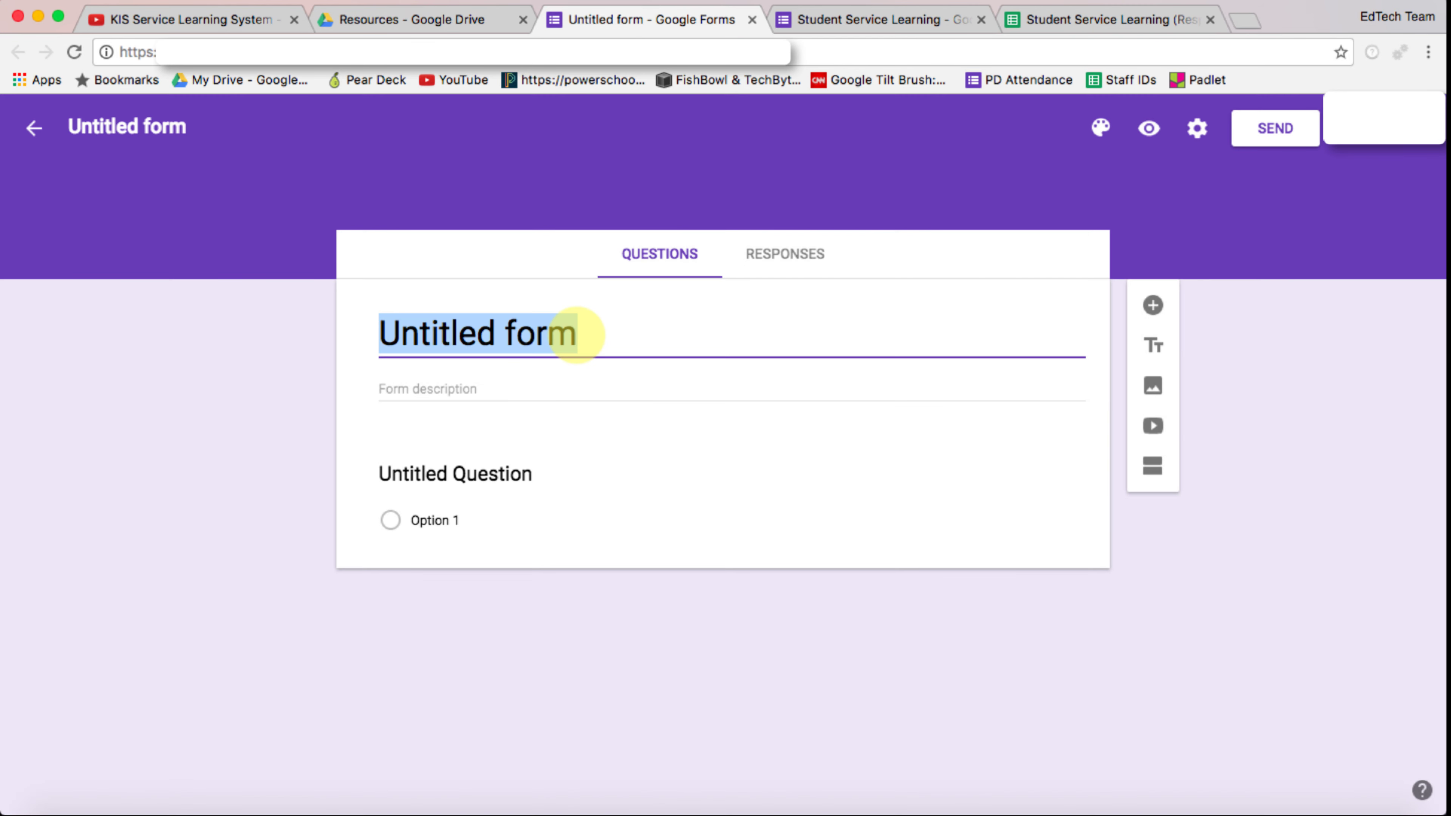
Step: Title the form 'Service Learning Supervisor Confirmation' and add question 'Service Partner' with options Service 1 and Service 2
type("Service Learning Supervisor Confirmation")
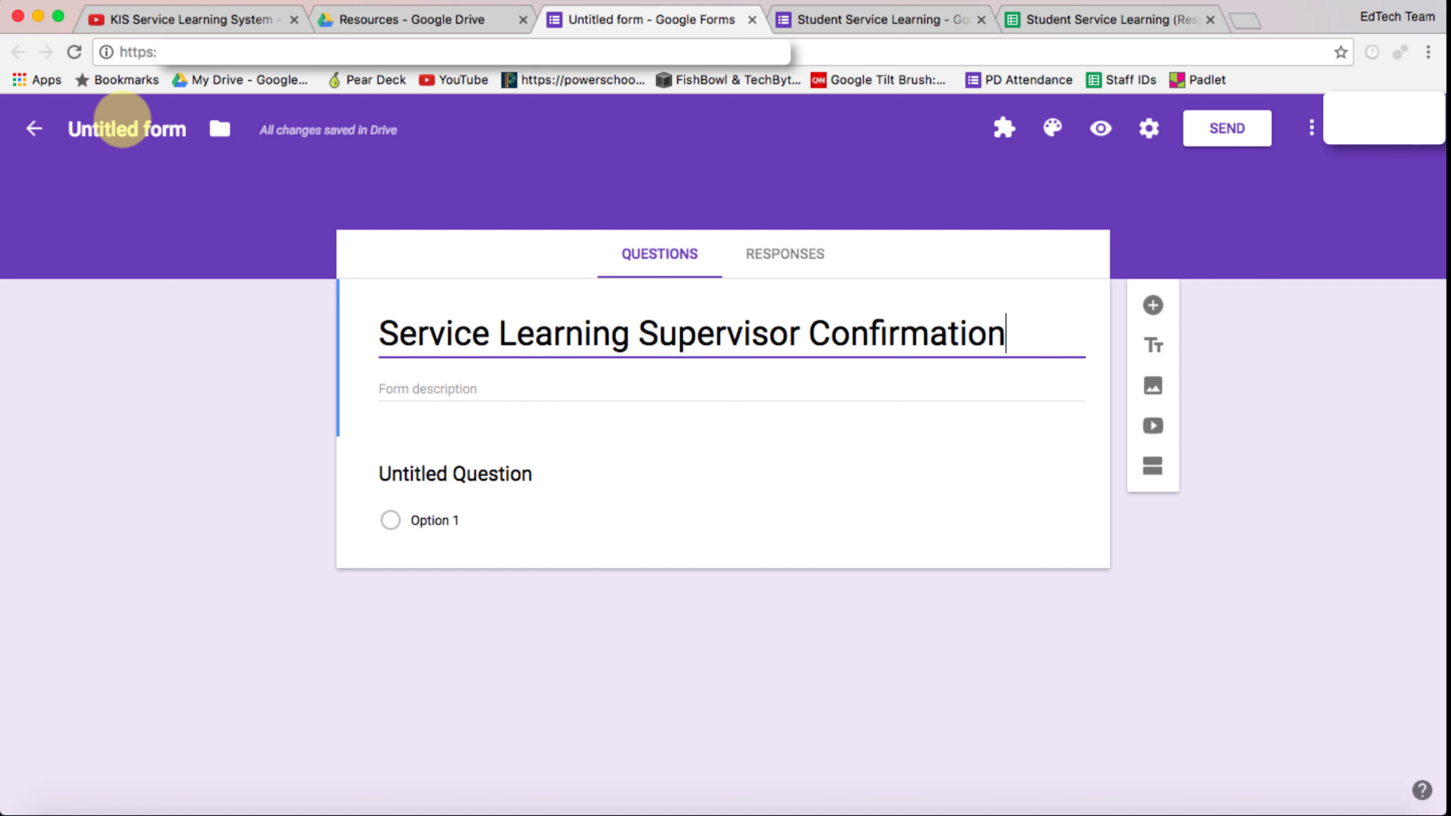
left_click(121, 127)
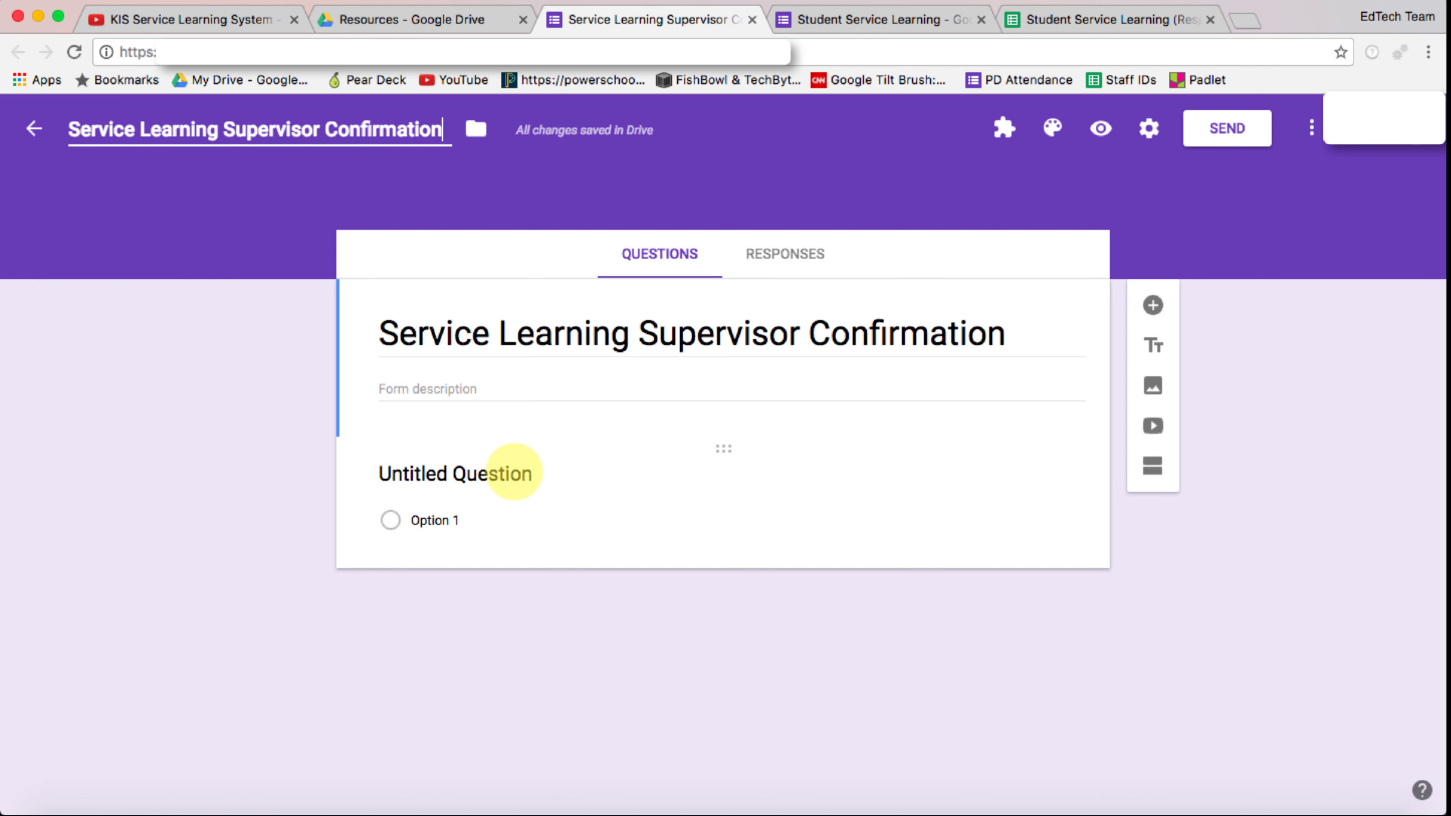
left_click(513, 472)
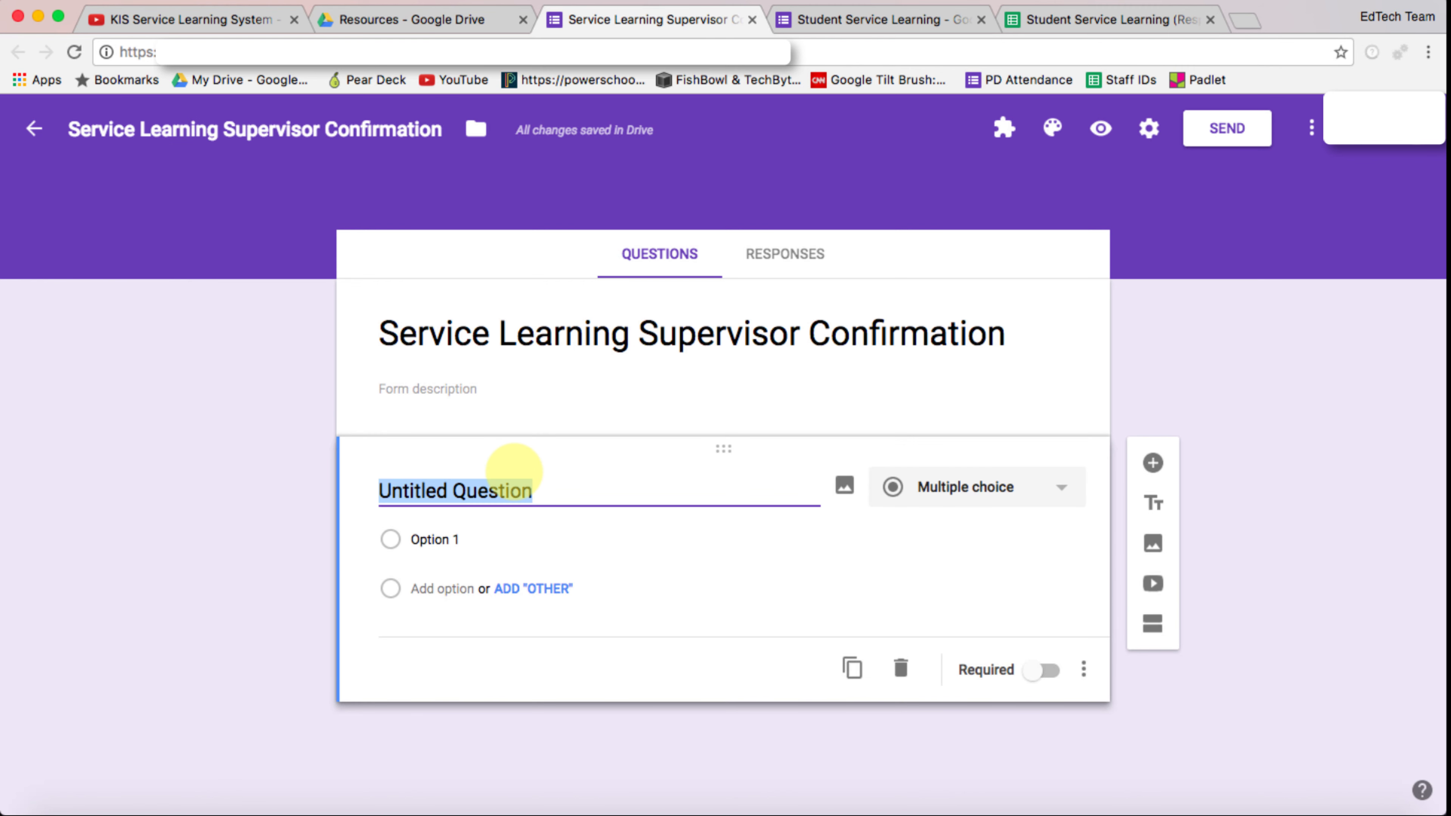
type("Se")
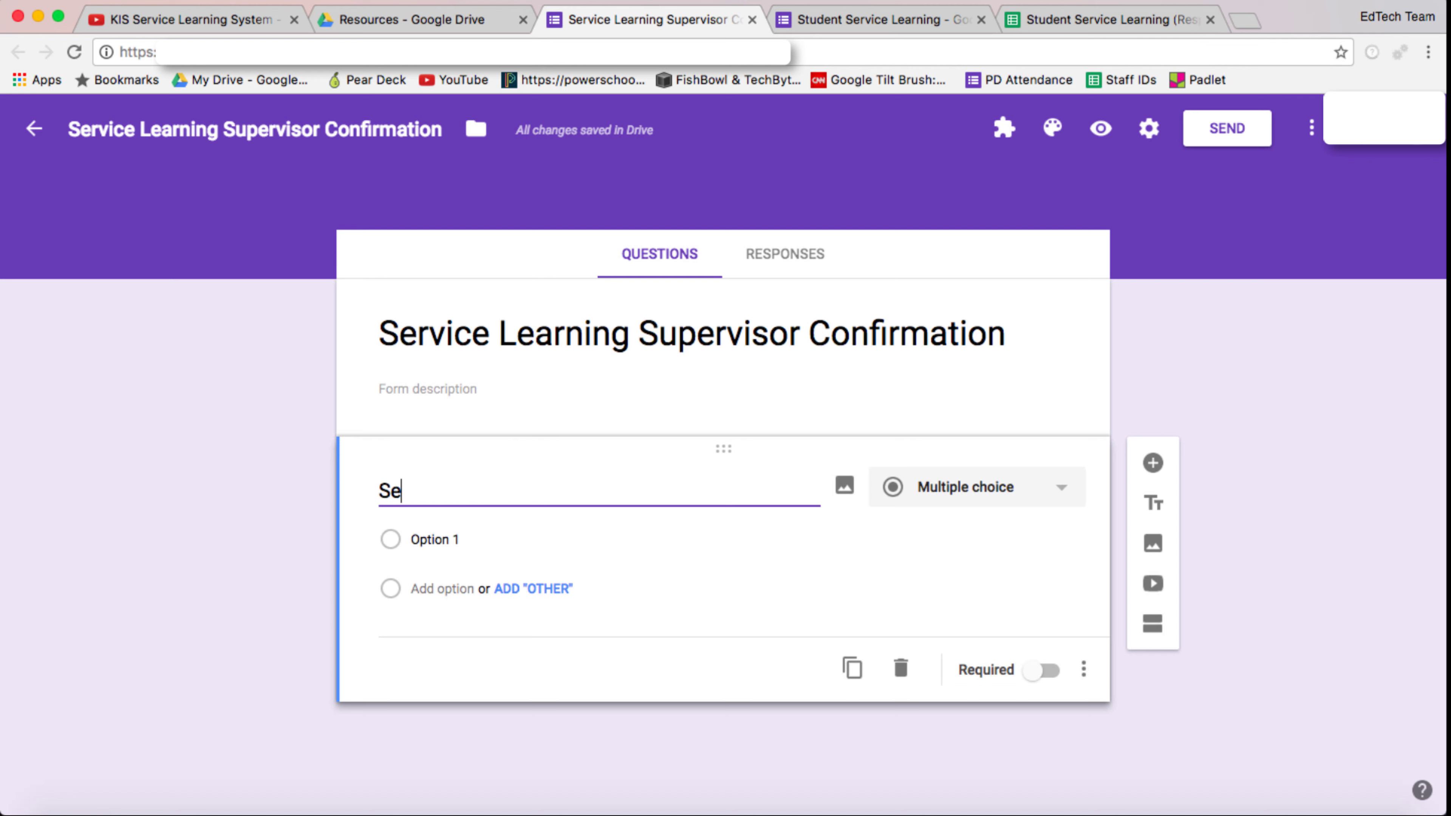
type("rvice Partner")
left_click(443, 539)
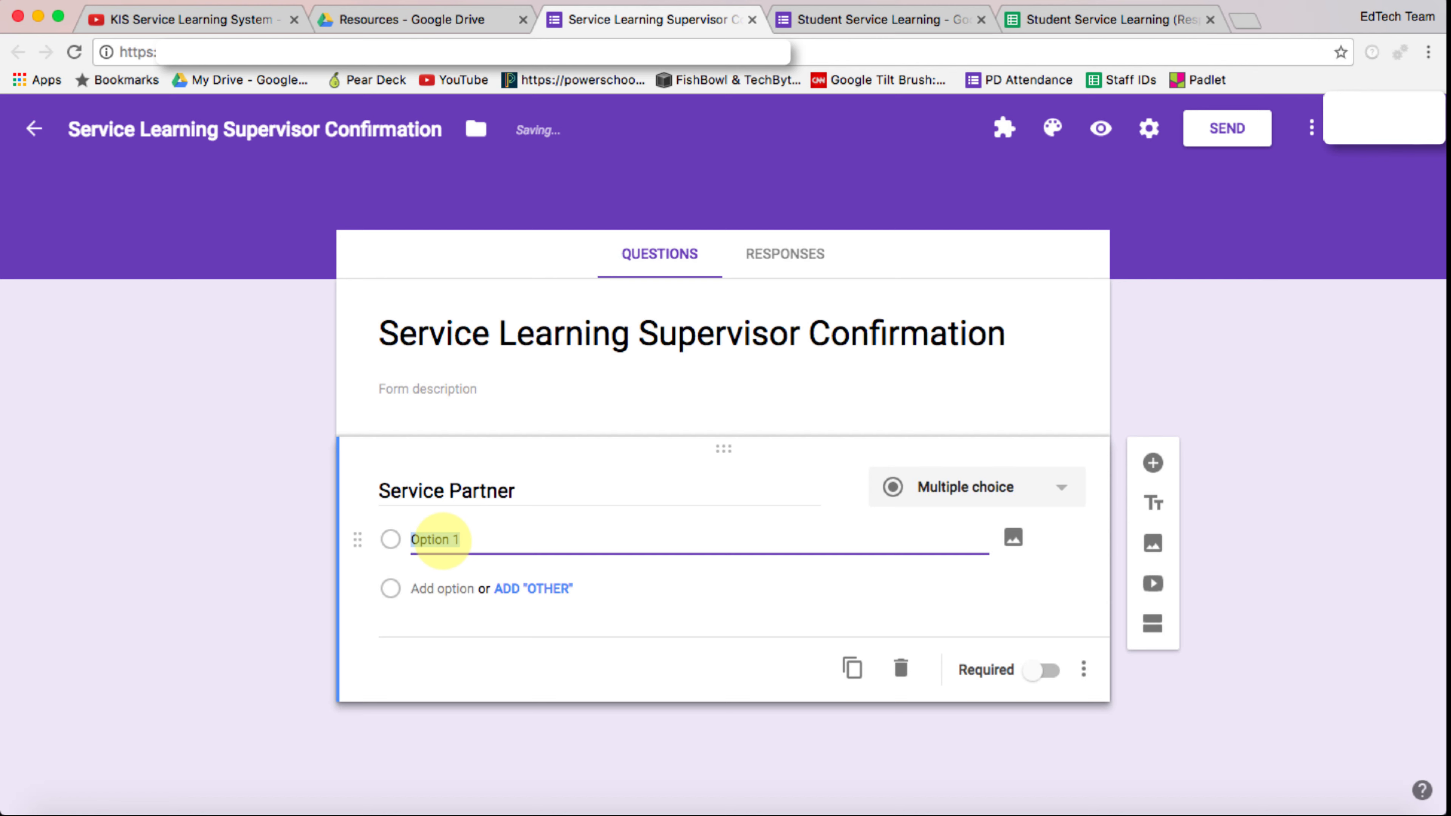
type("Serc")
key("BackSpace")
type("vice 1")
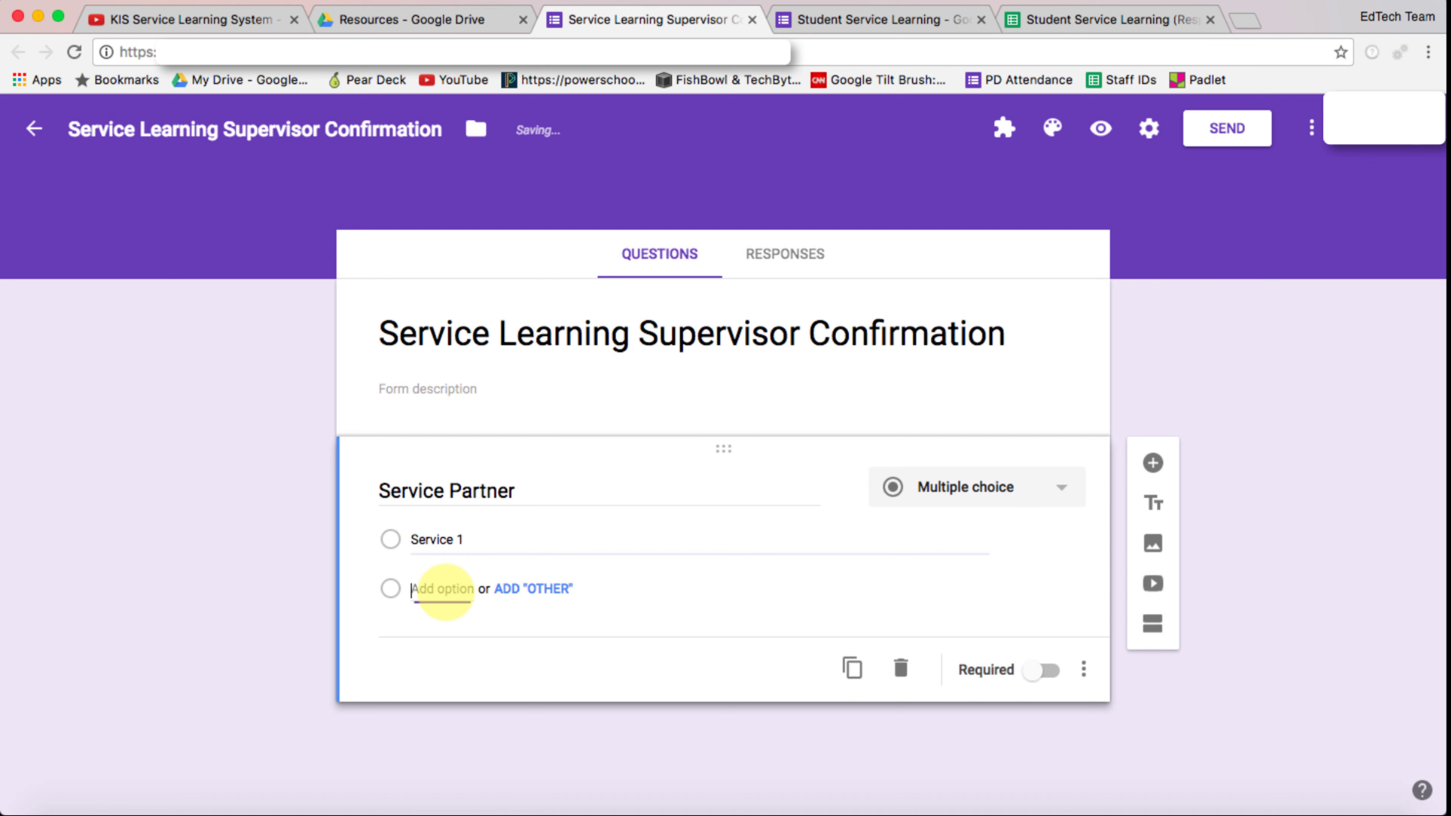
left_click(443, 589)
type("Service 2")
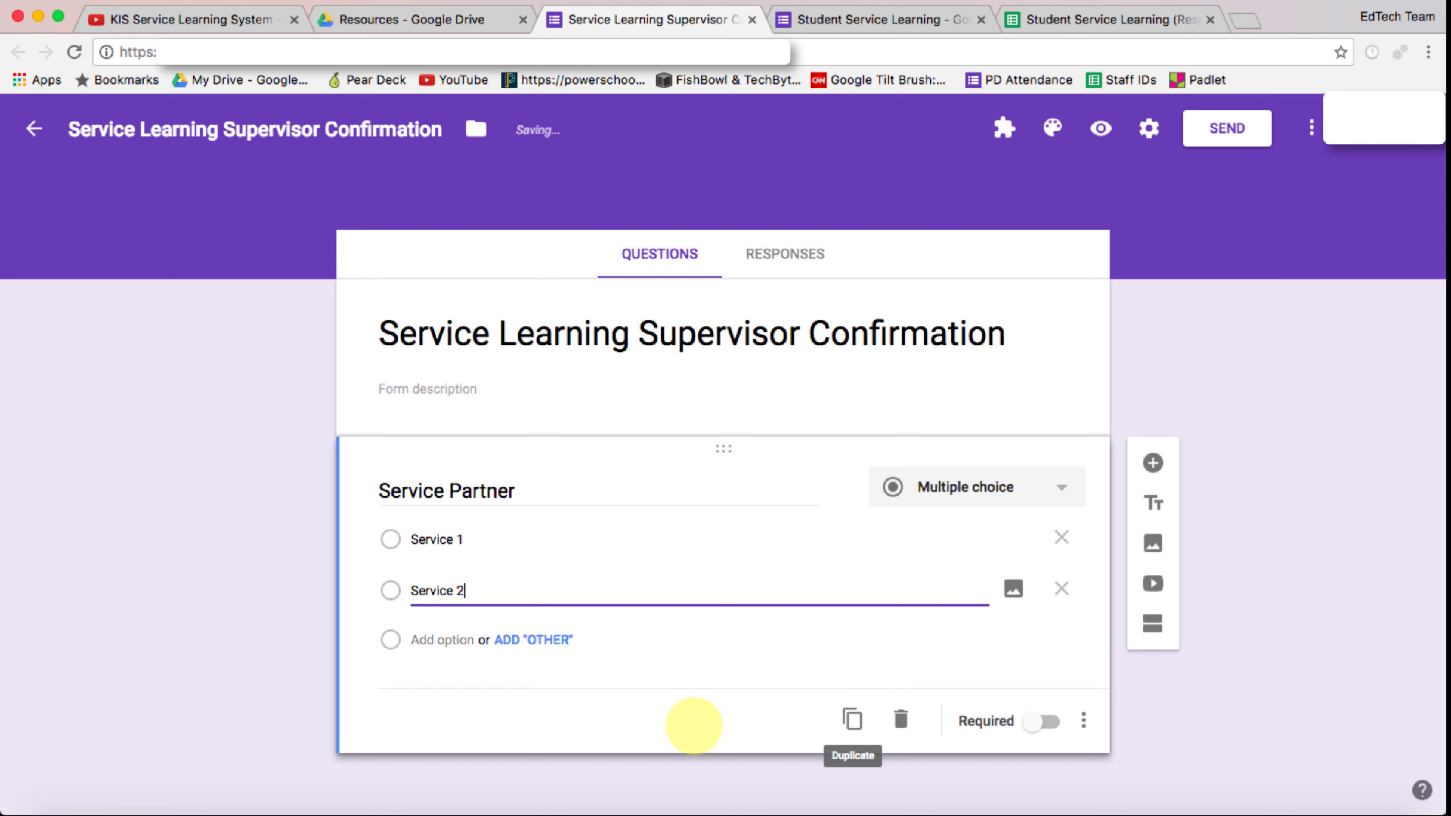
left_click(691, 715)
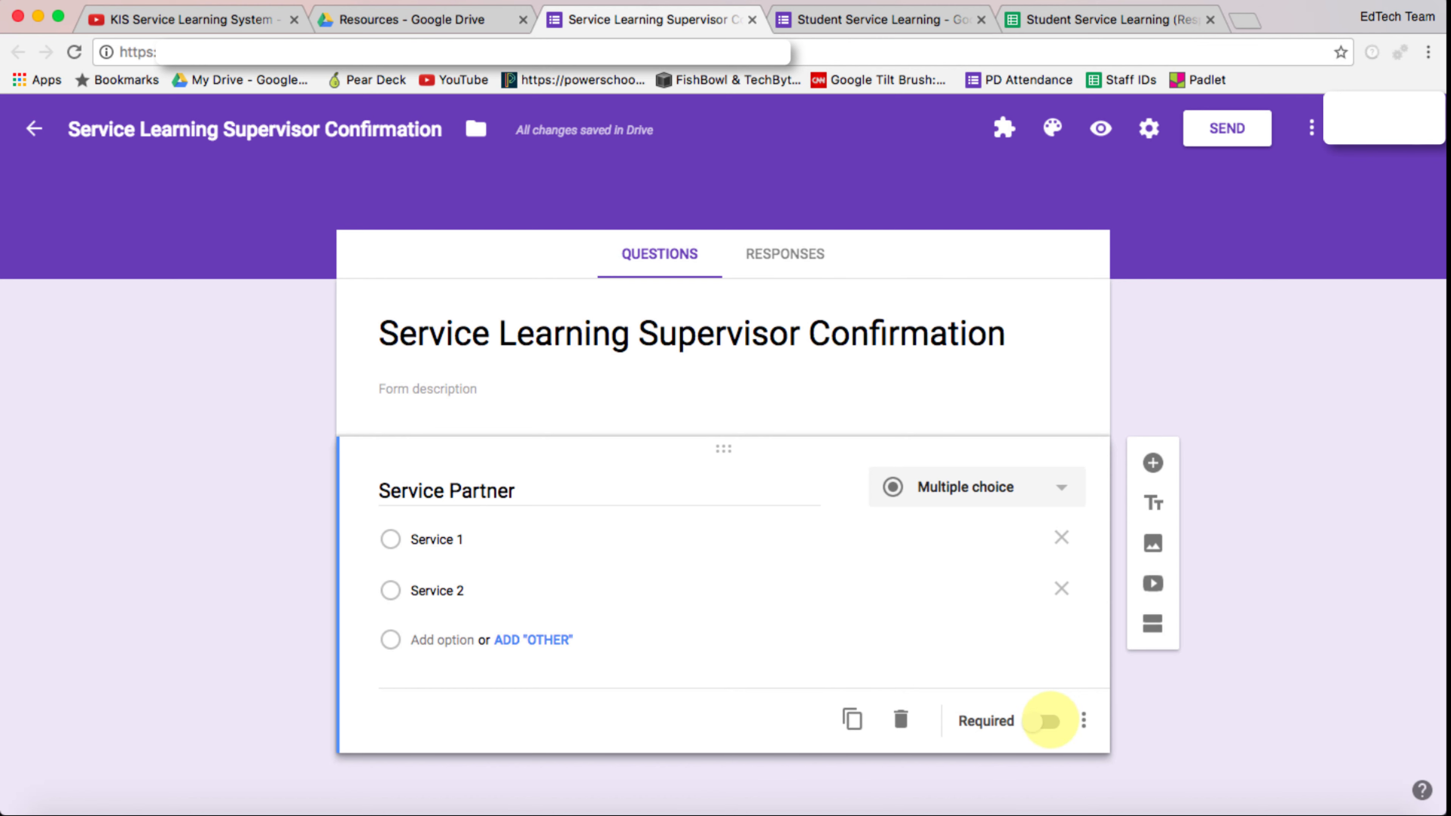
Step: Make Service Partner required with answer-based section jumps, then add a second section
left_click(1047, 722)
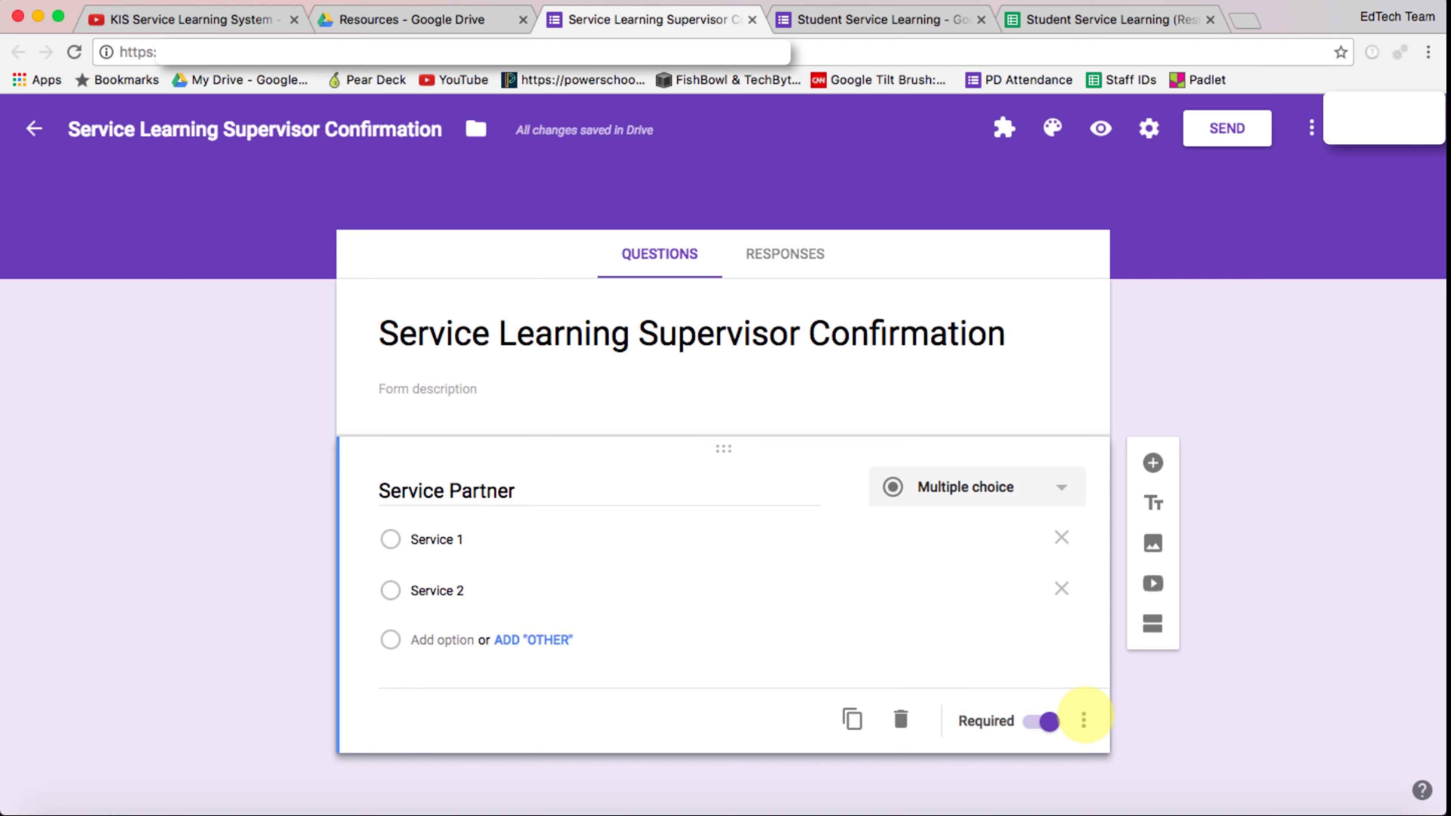
left_click(1084, 721)
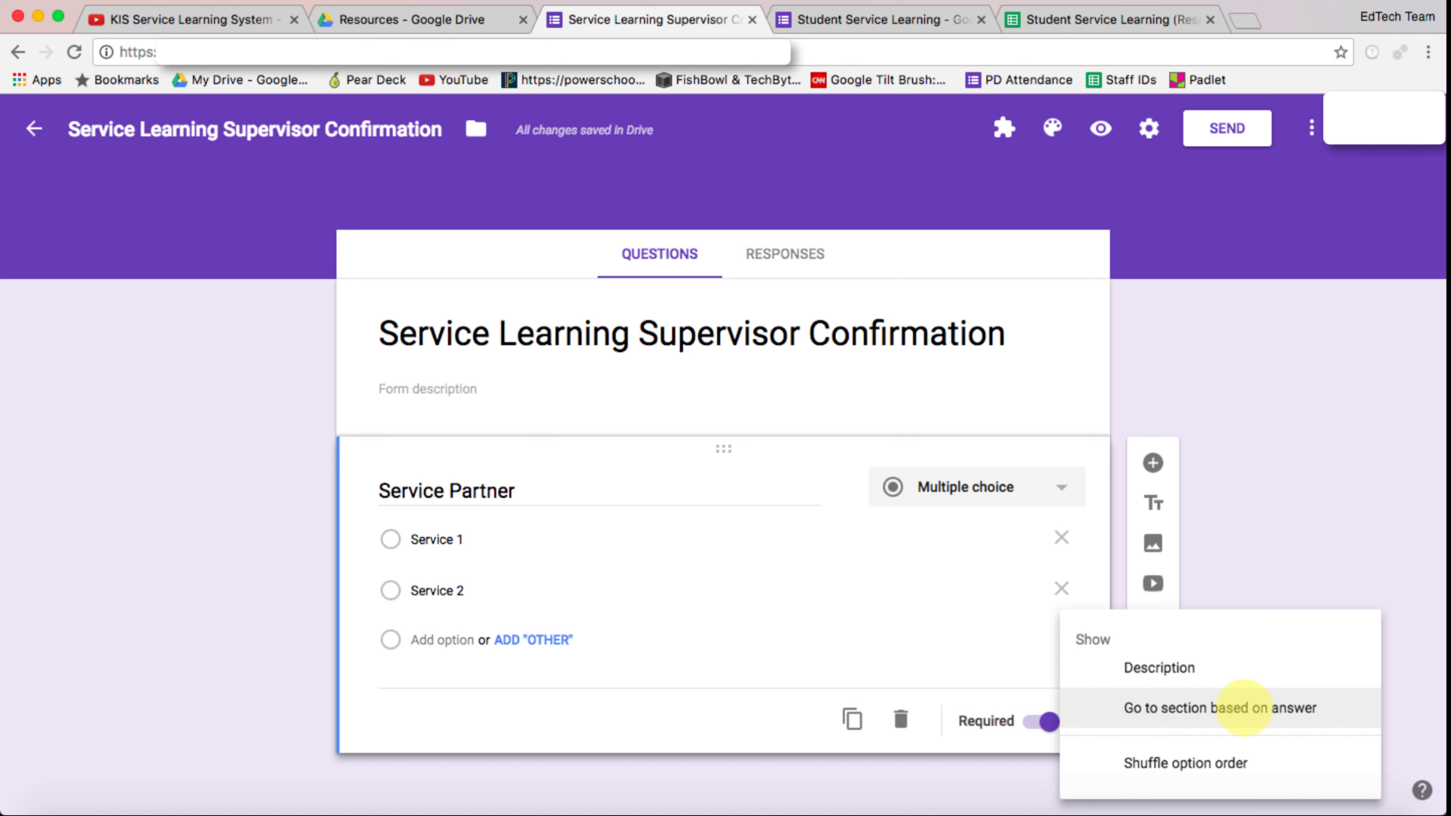
left_click(1243, 708)
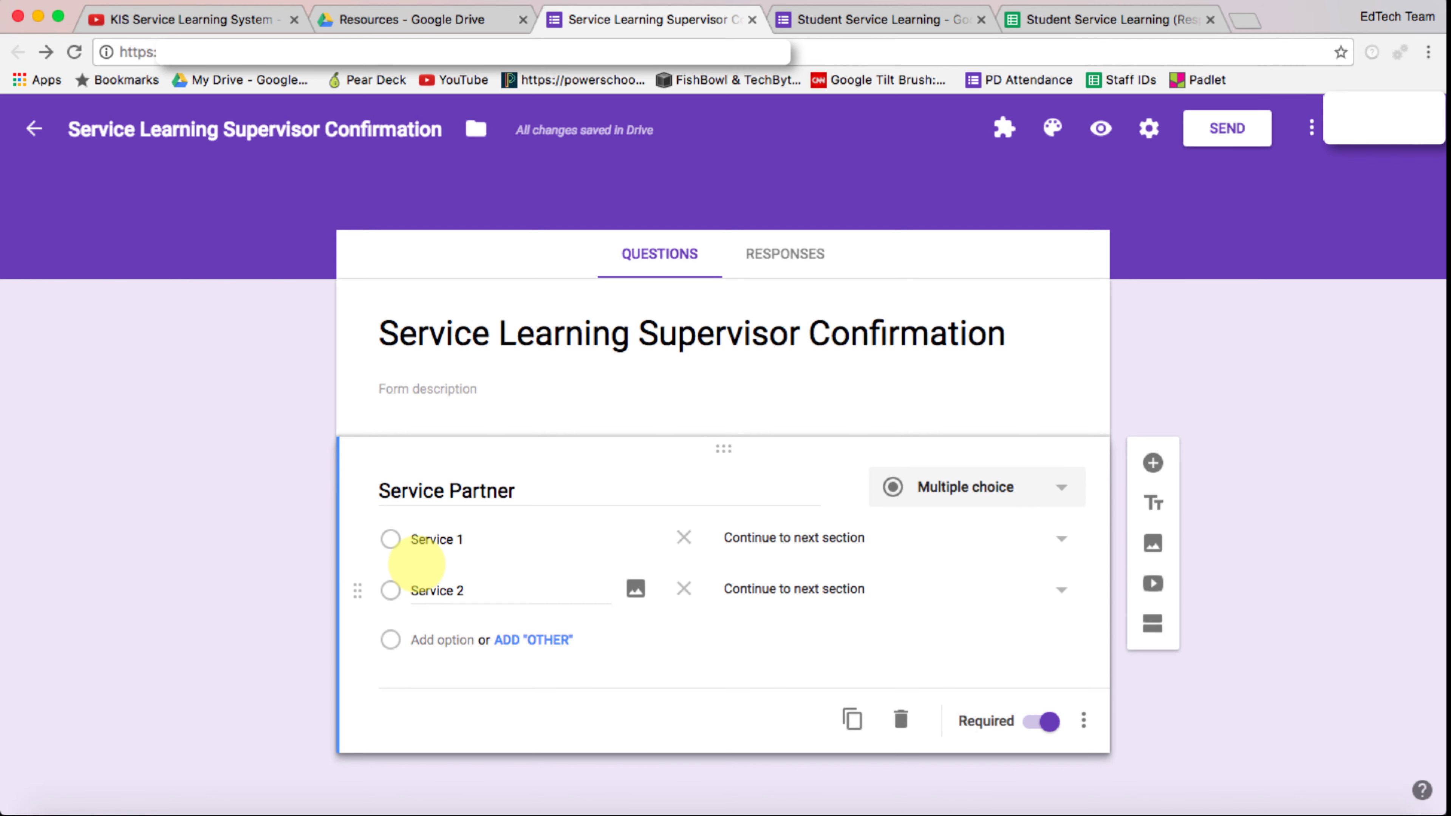
left_click(1153, 623)
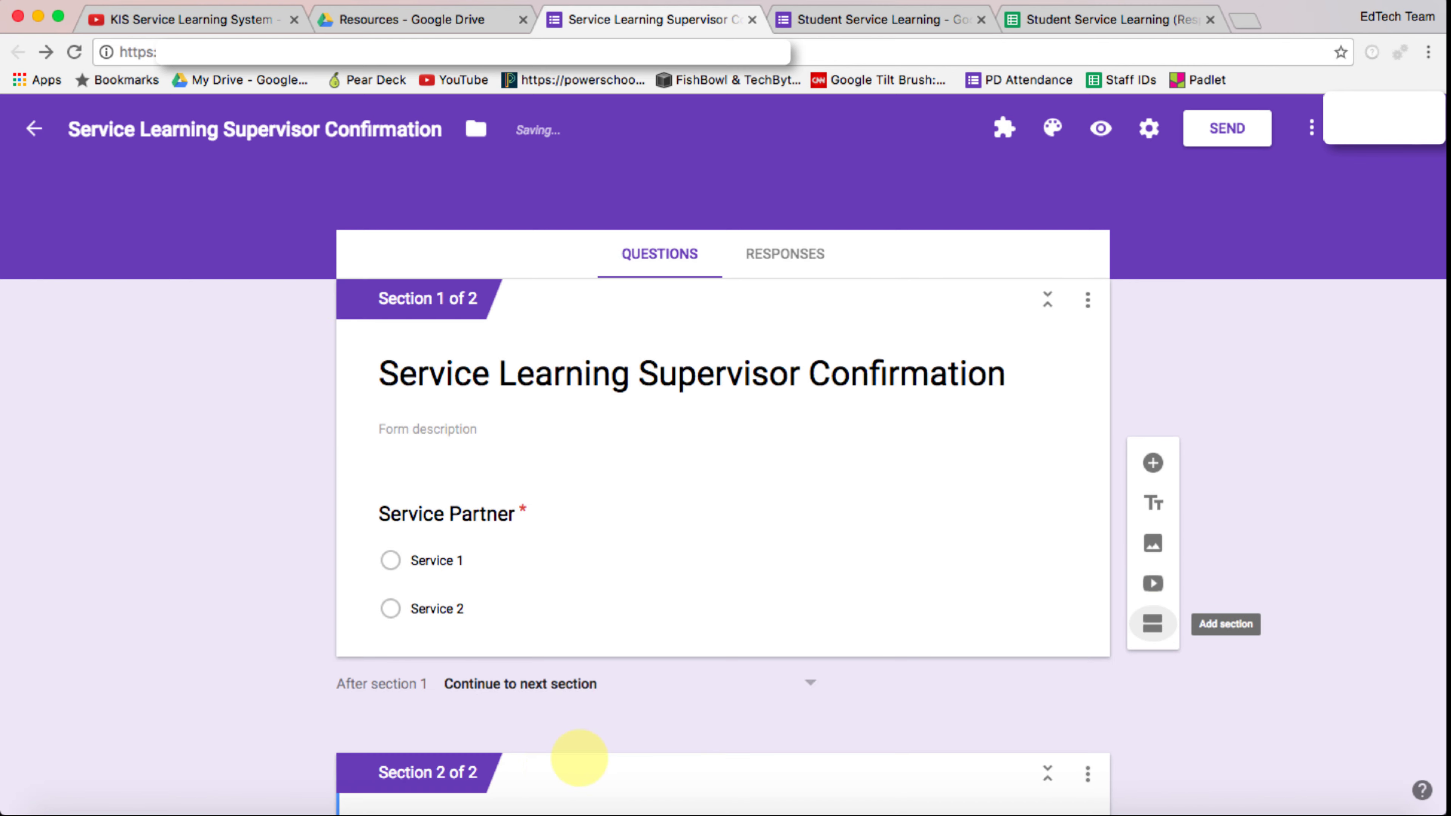
Step: Title the new section '1. Service 1'
left_click(560, 644)
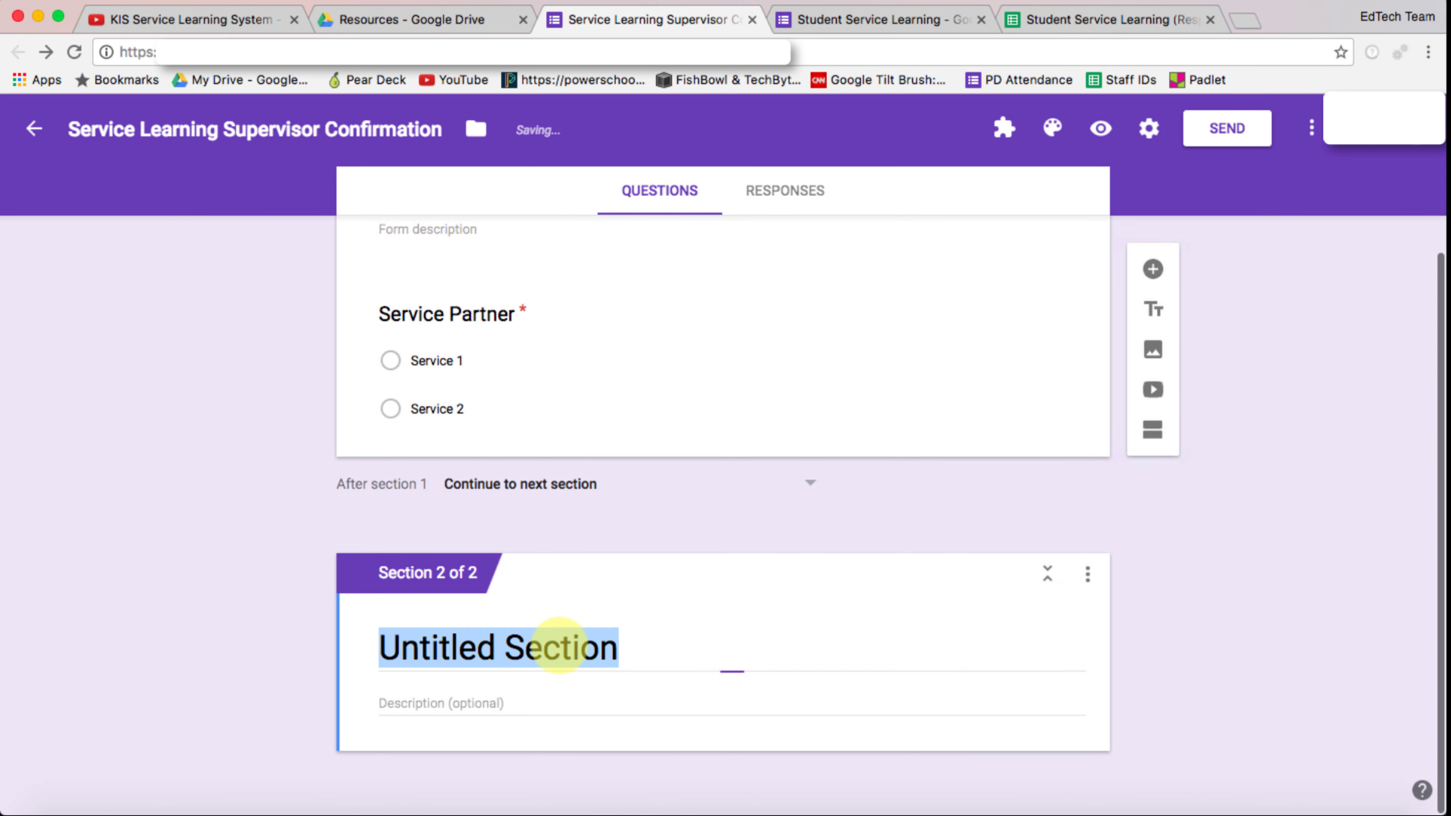
type("Service 1")
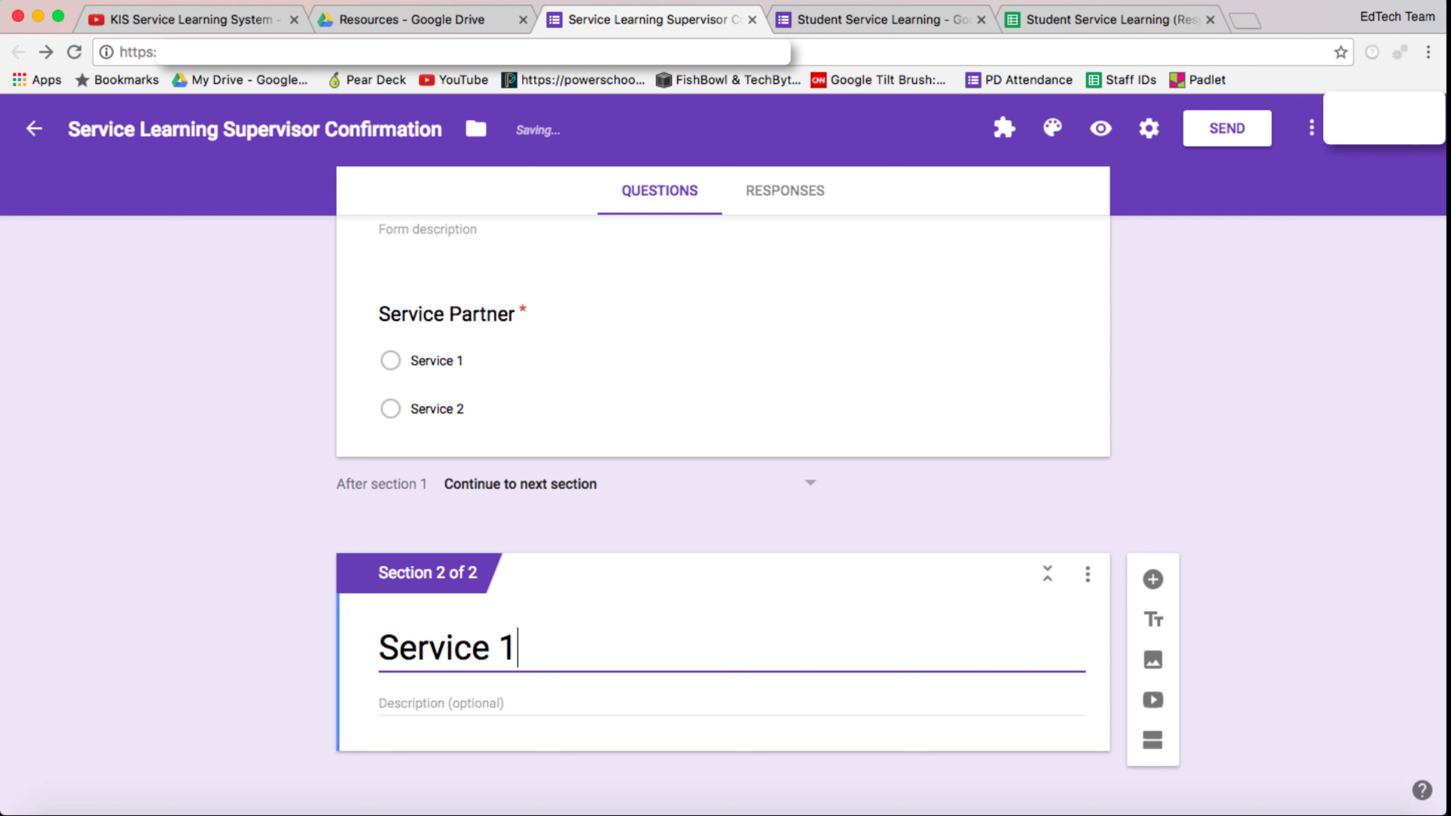
left_click(380, 649)
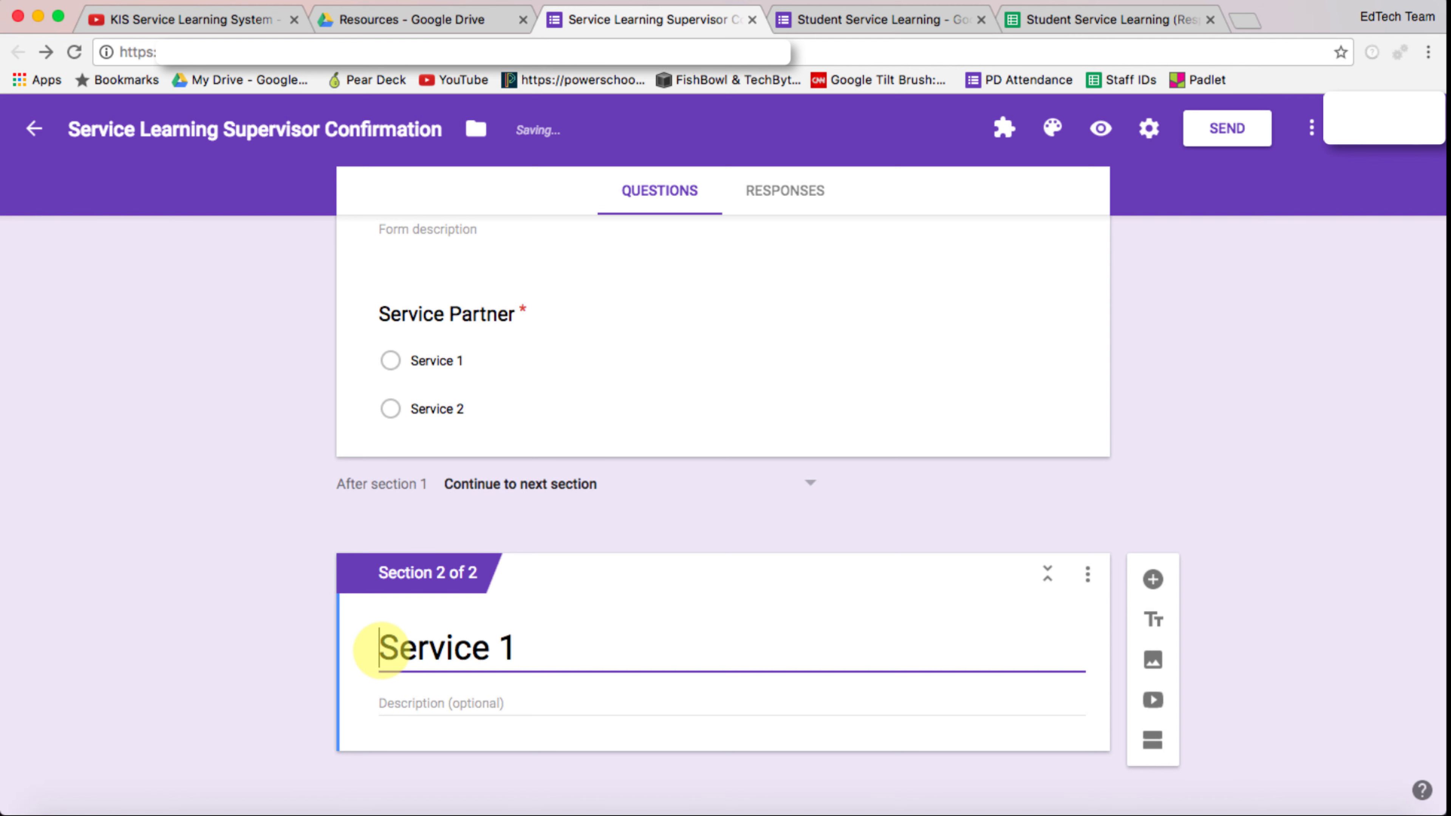
type("1.")
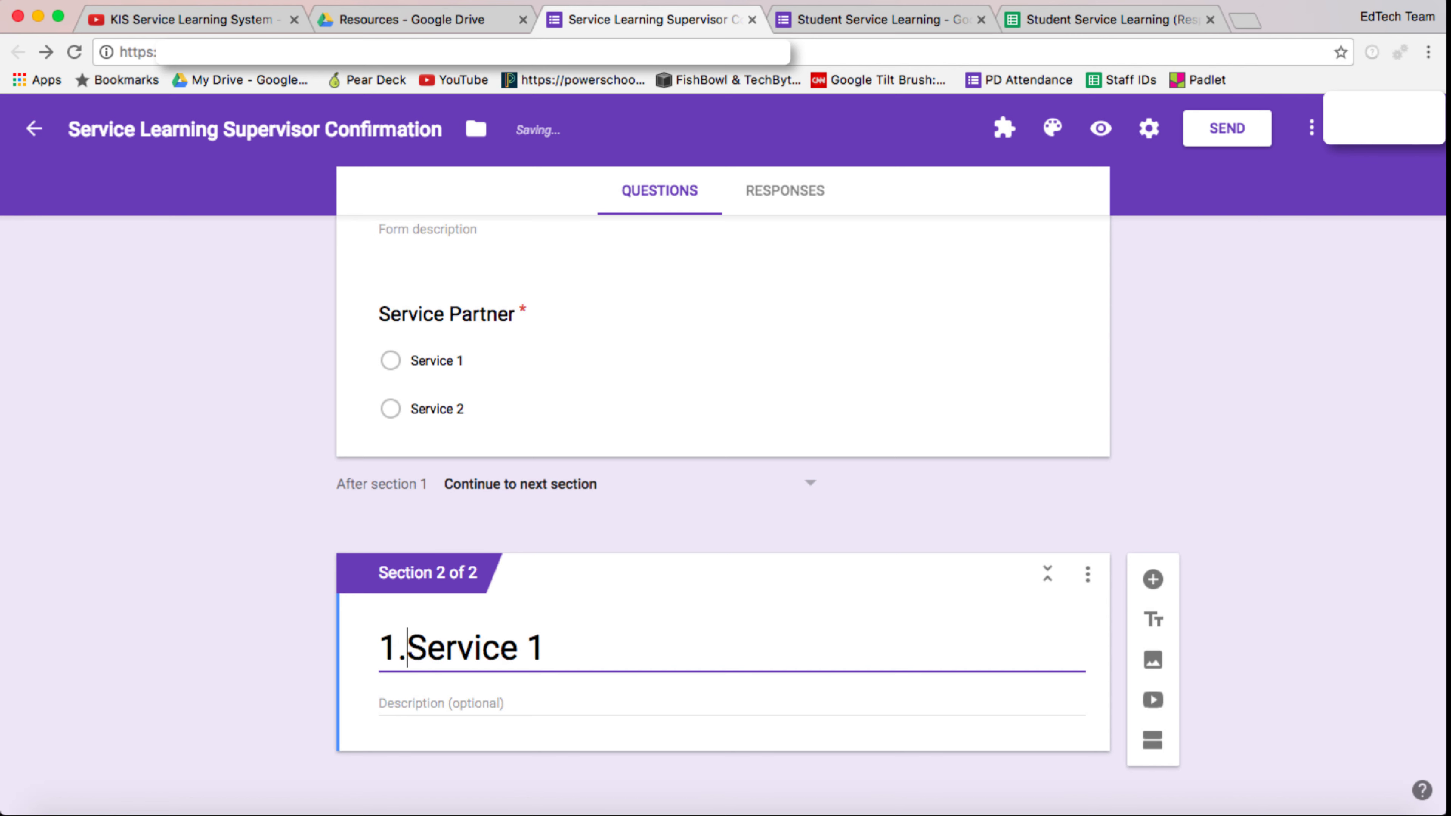
left_click_drag(553, 648, 414, 644)
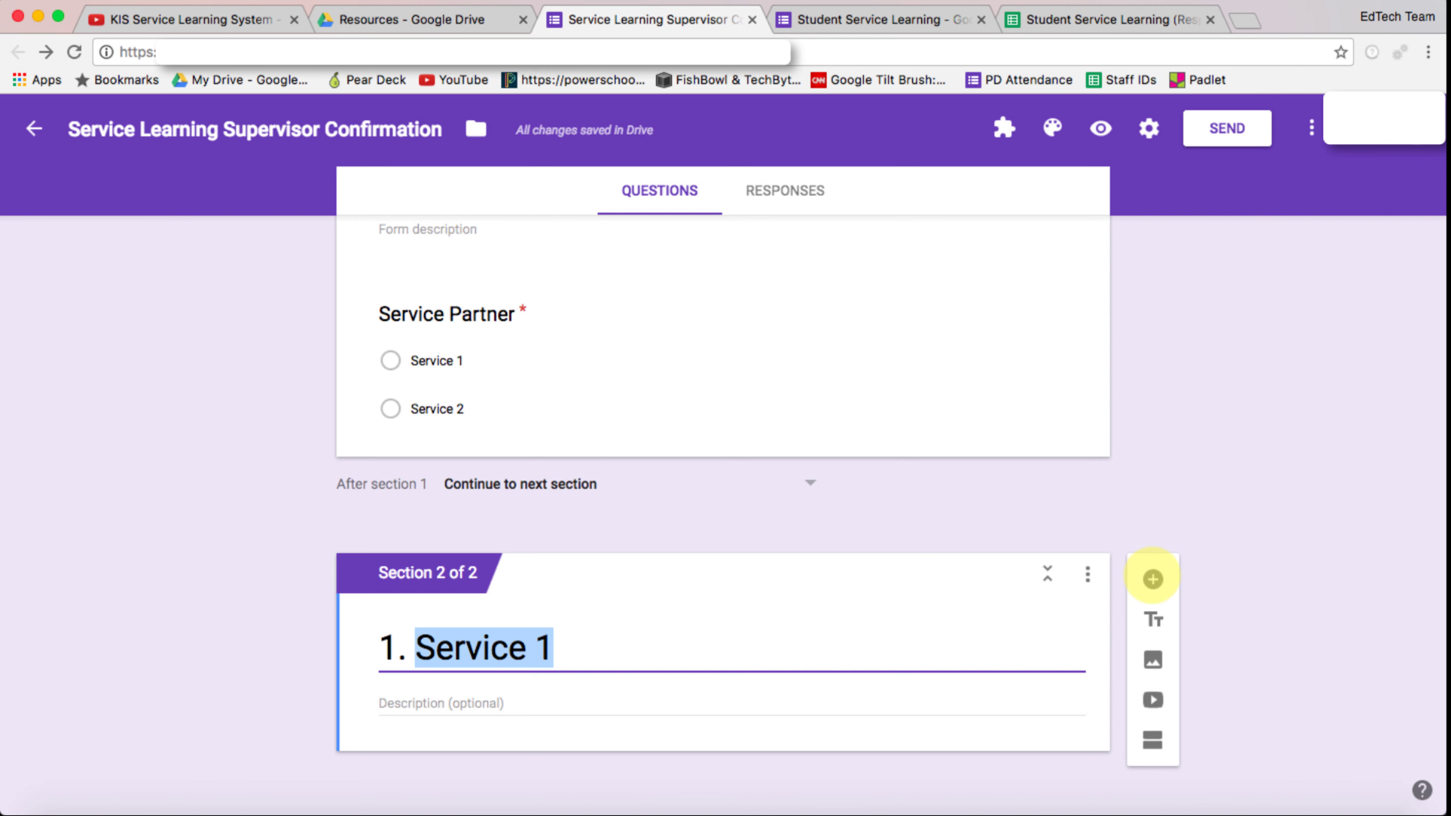
Step: Add the question '1. Select the name and date of the student', then add a third section
left_click(1153, 579)
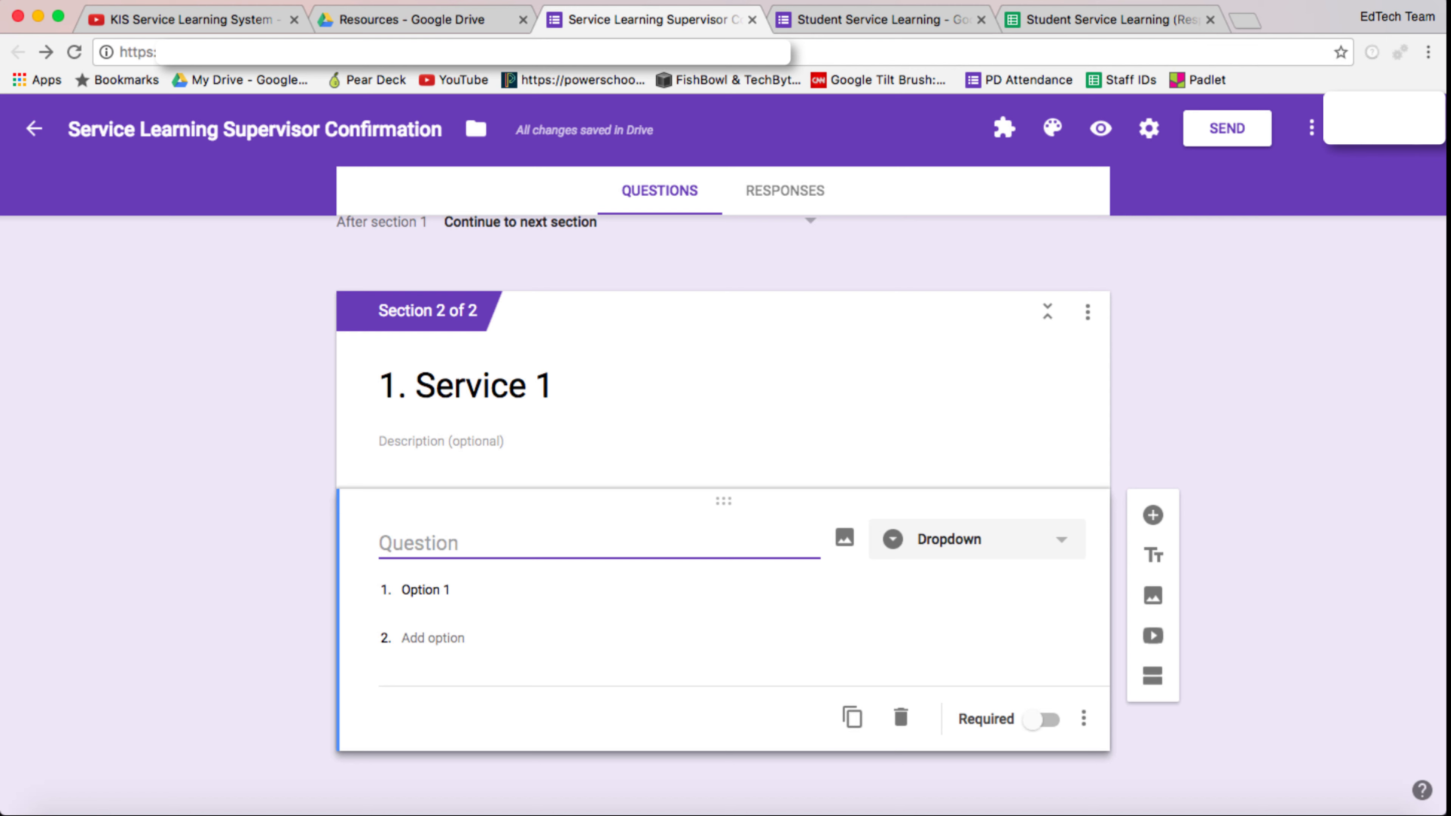
type("1. Select the name and date of ")
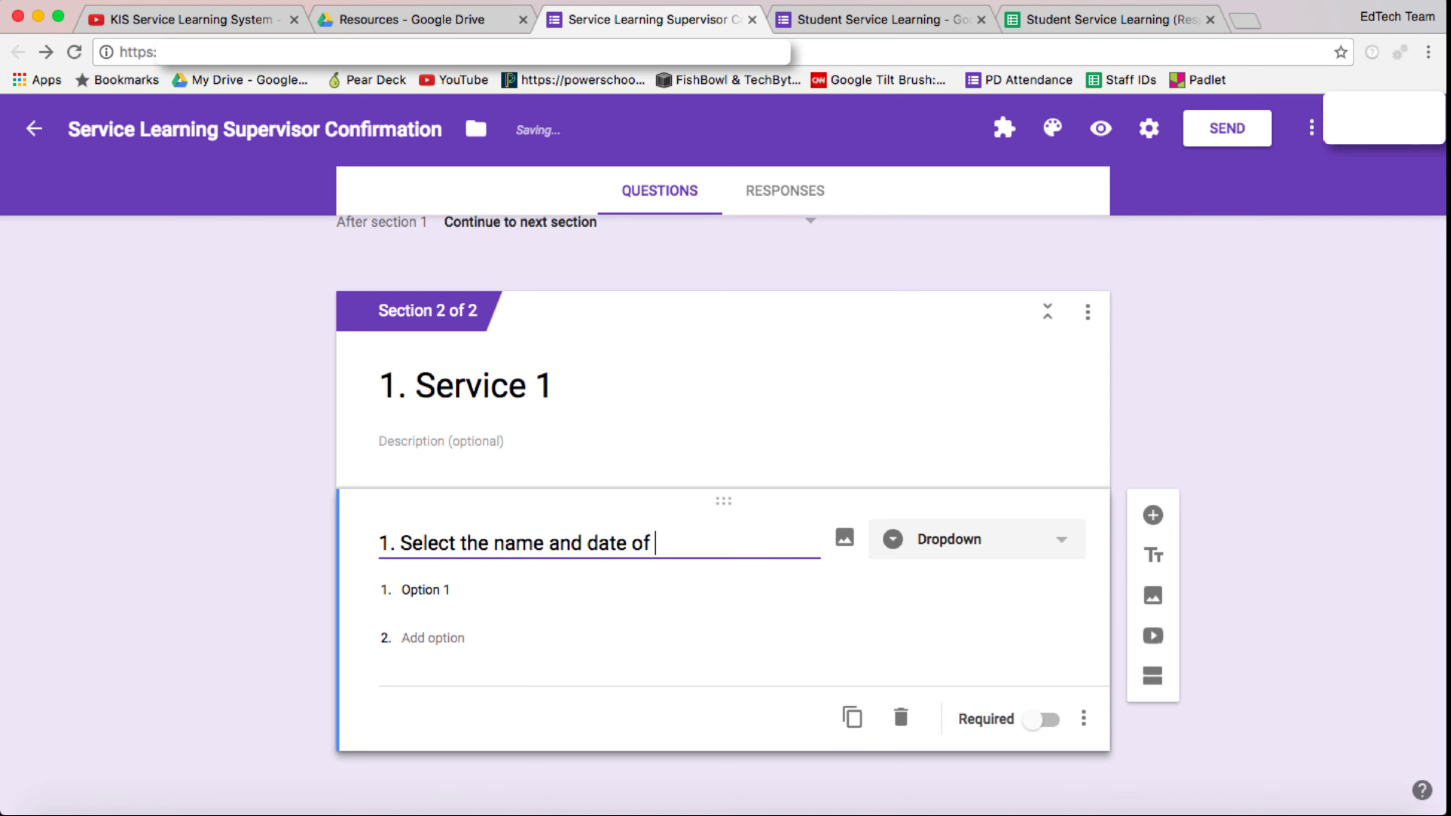
type("the student")
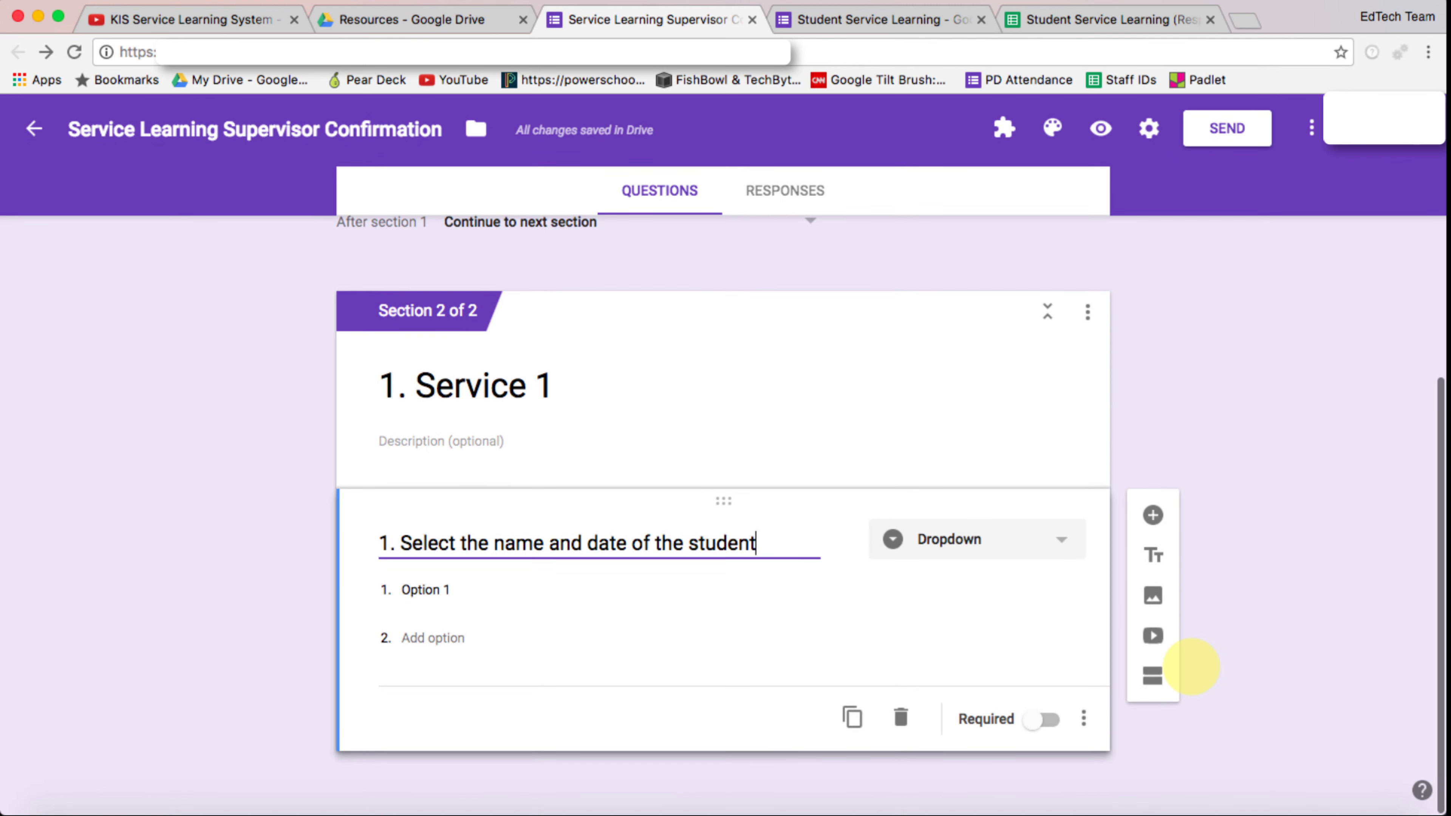
left_click(1153, 675)
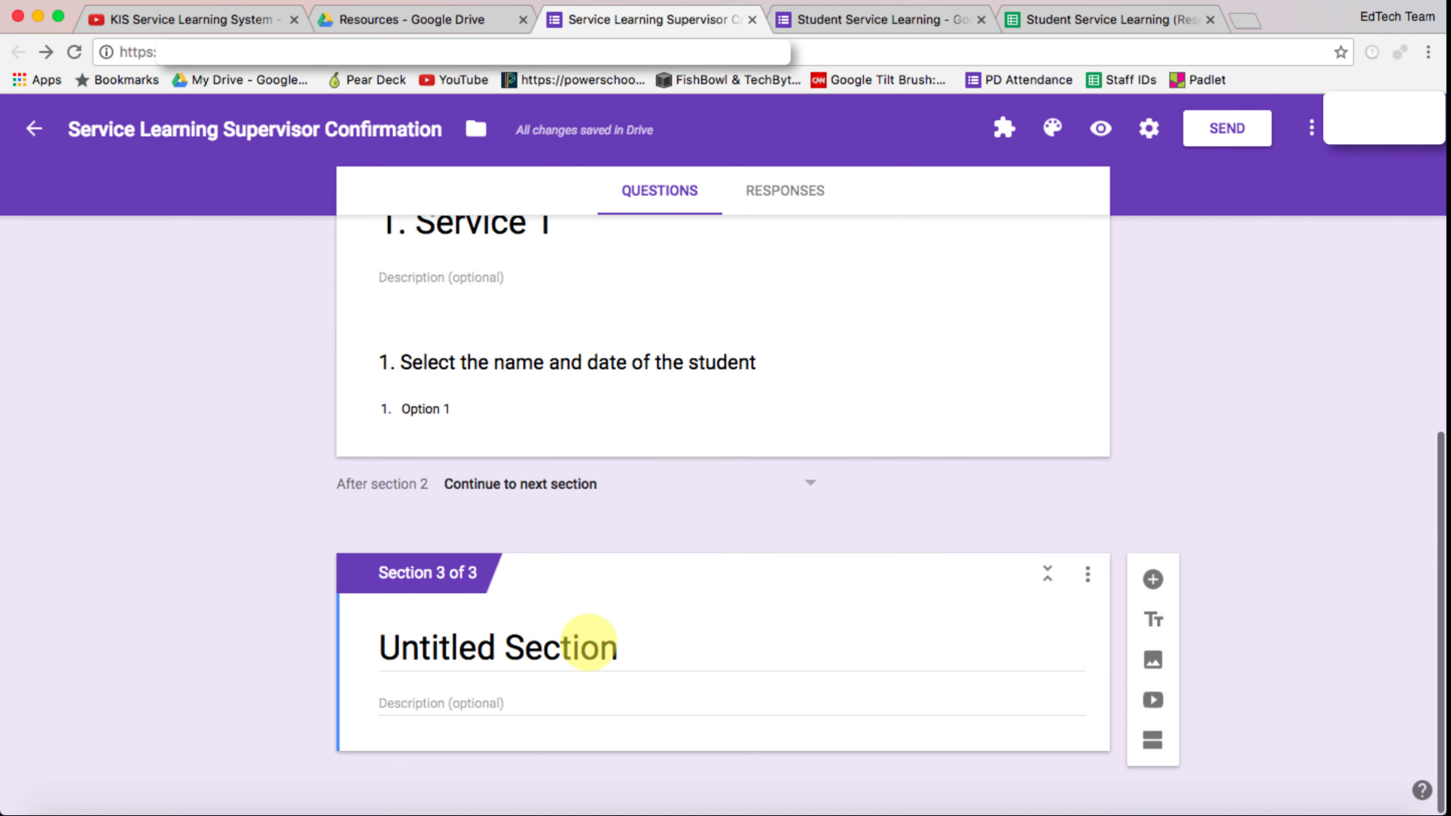
Step: Title section 3 '2. Service 2' and add the question '2. Select the name and date of the student'
left_click(589, 643)
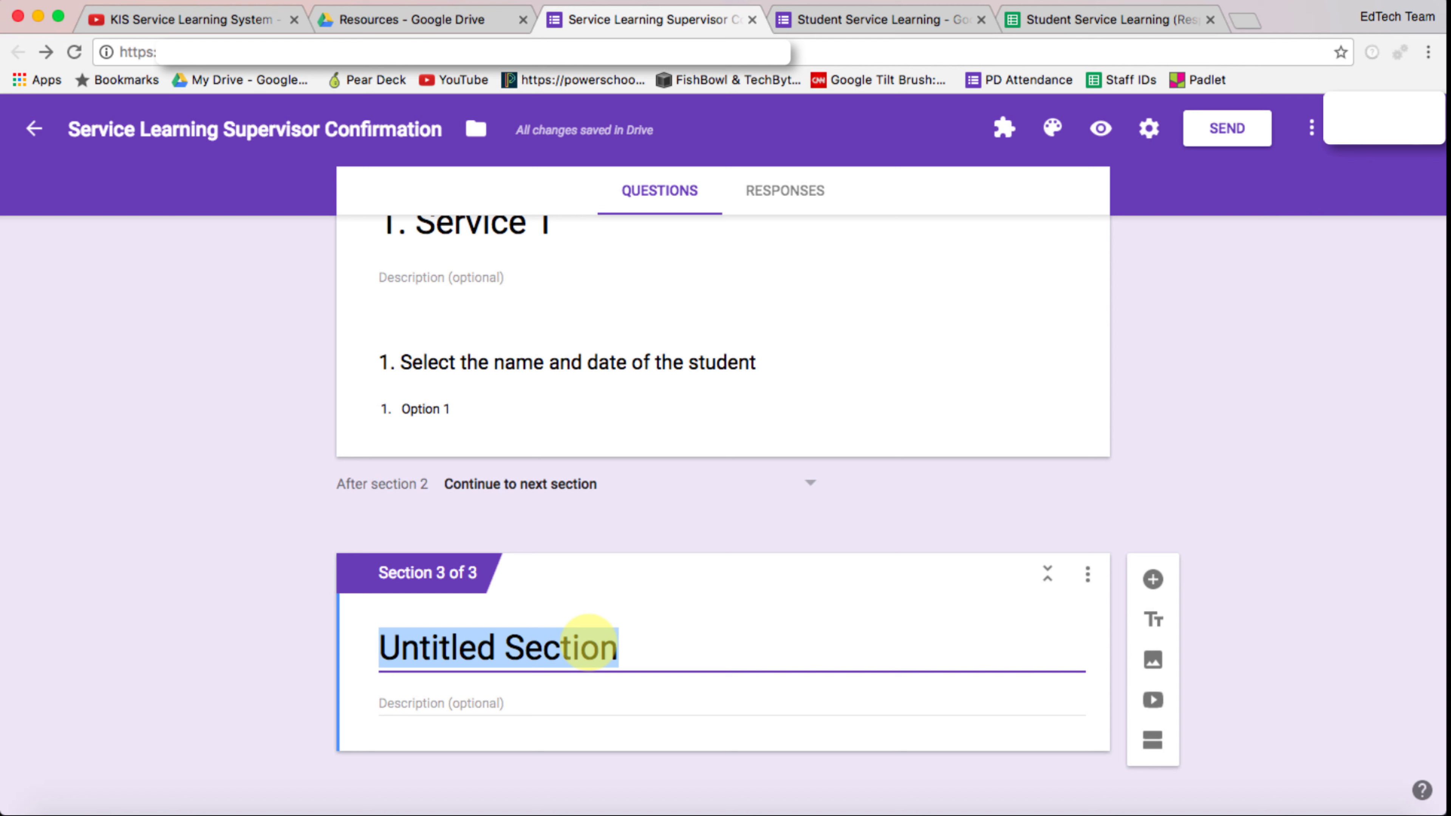
type("2. ")
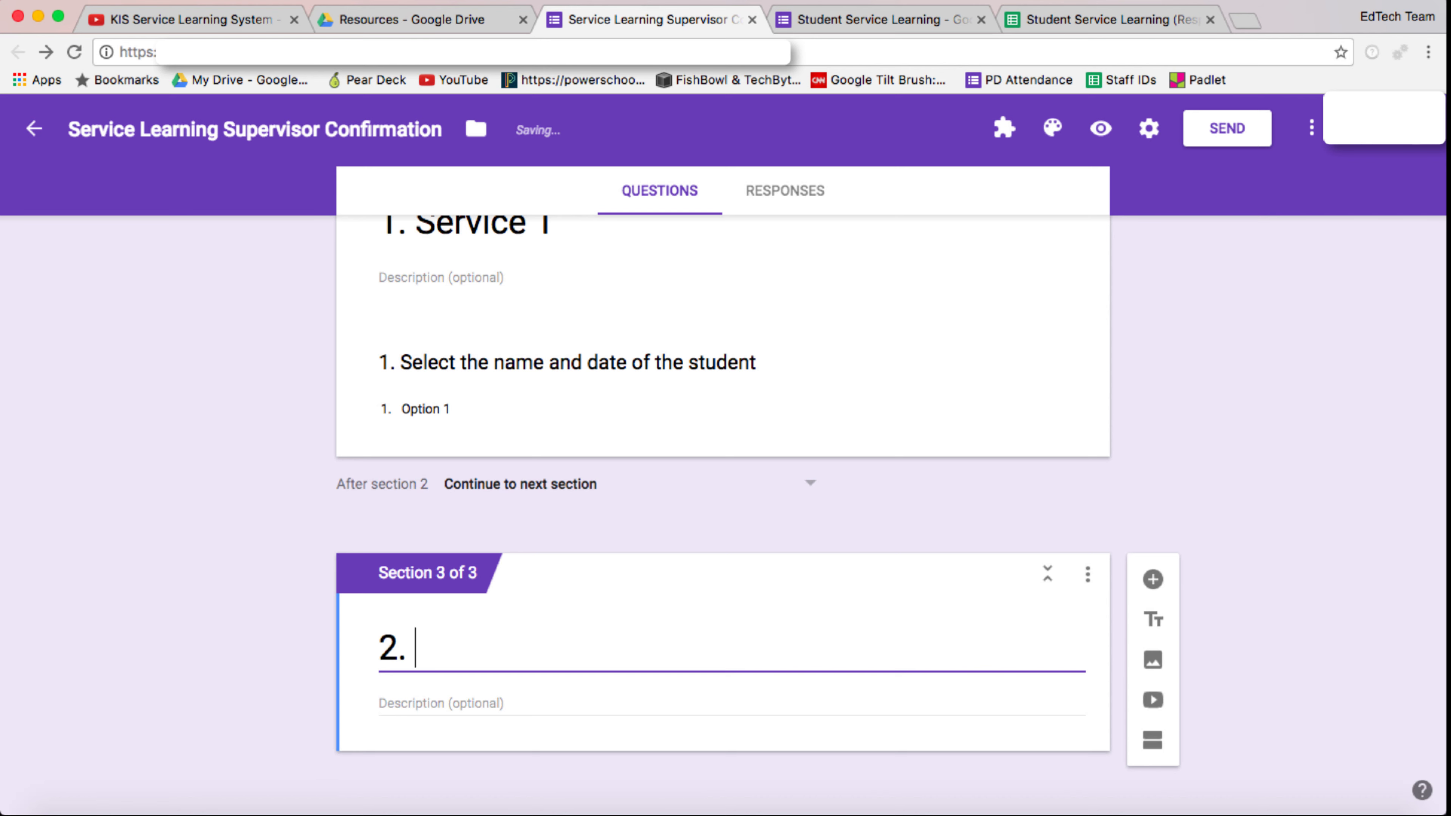
type("Service 2")
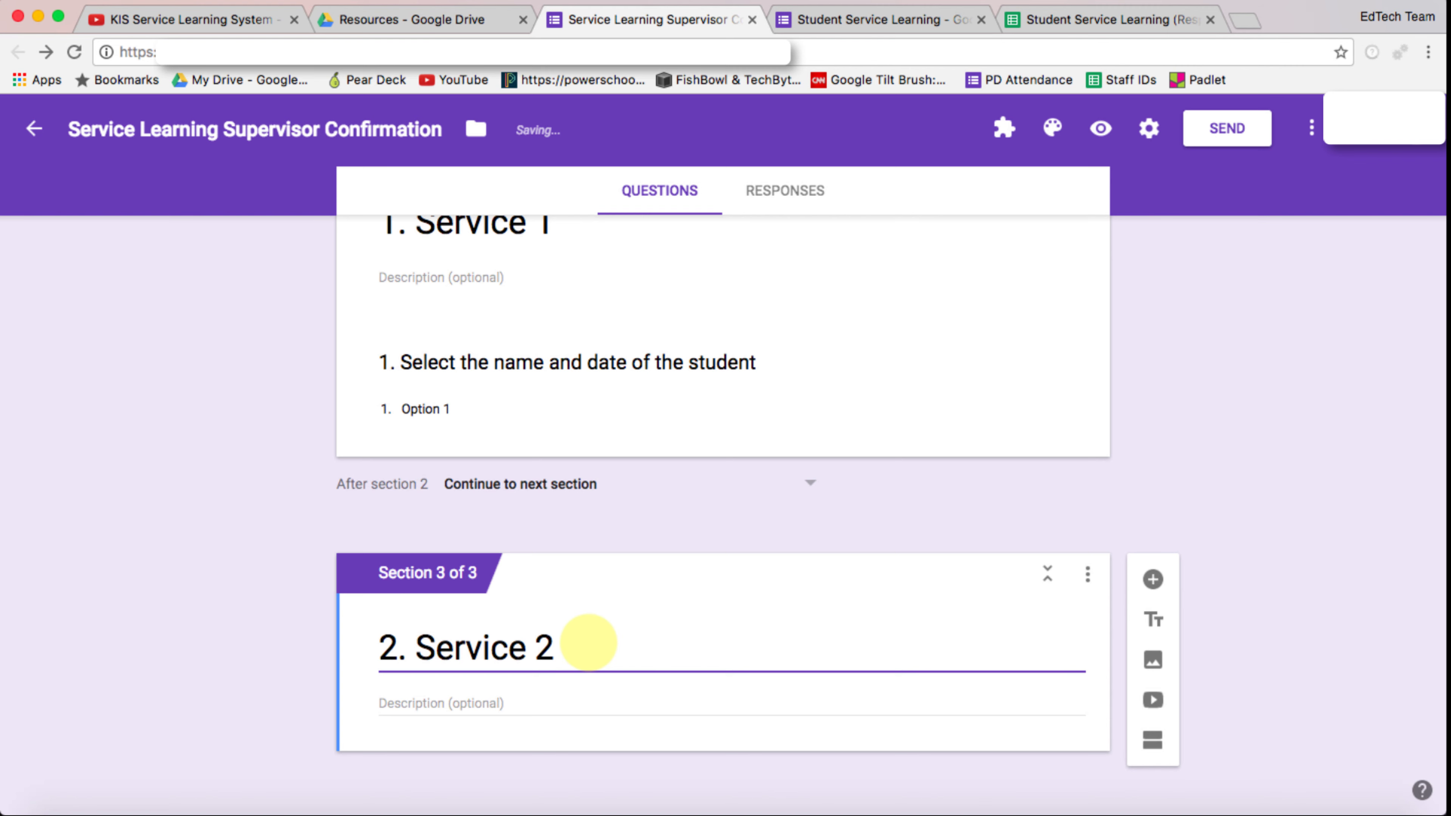
left_click(1152, 579)
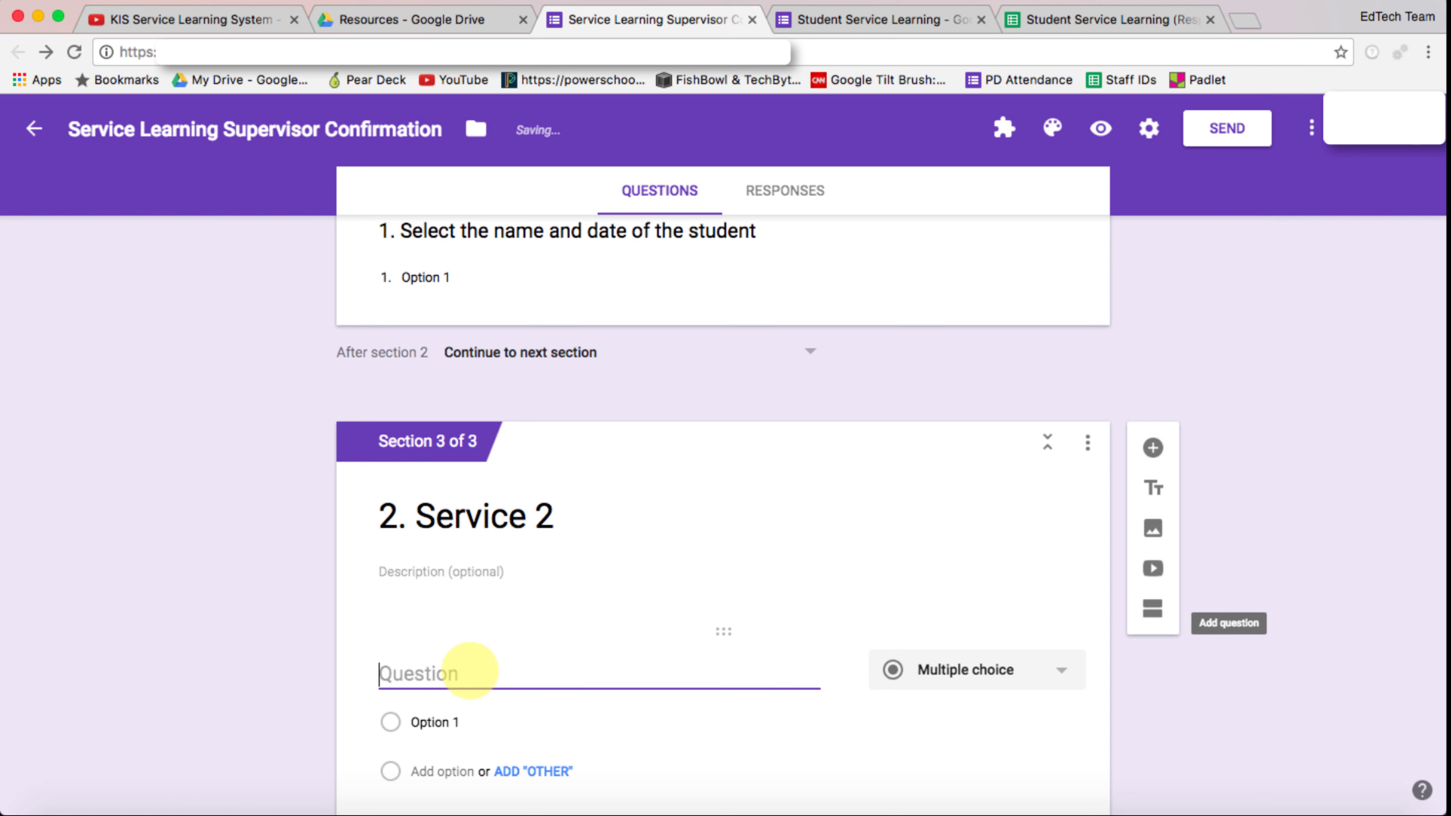
left_click(470, 672)
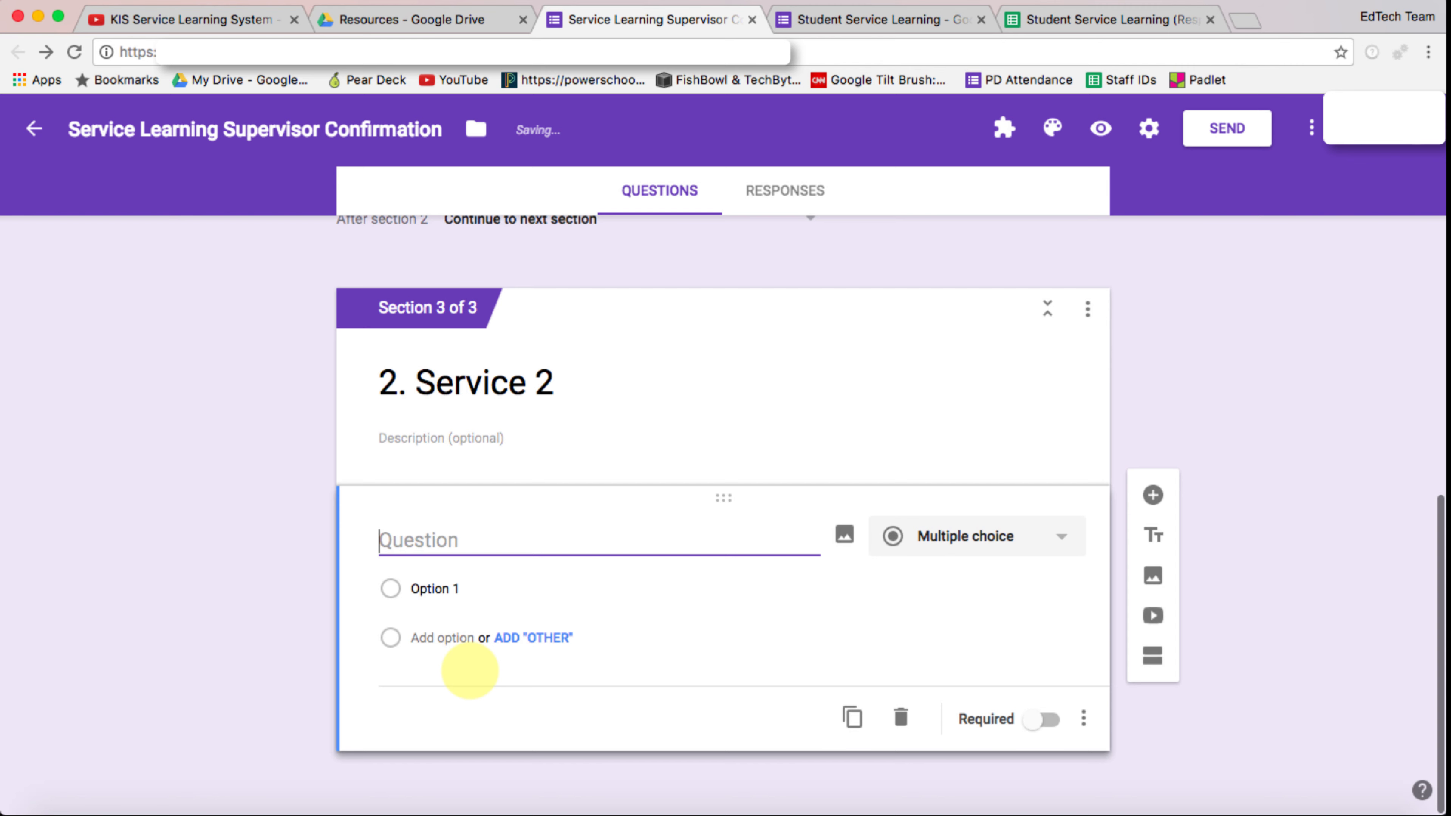
scroll(469, 672, "up", 3)
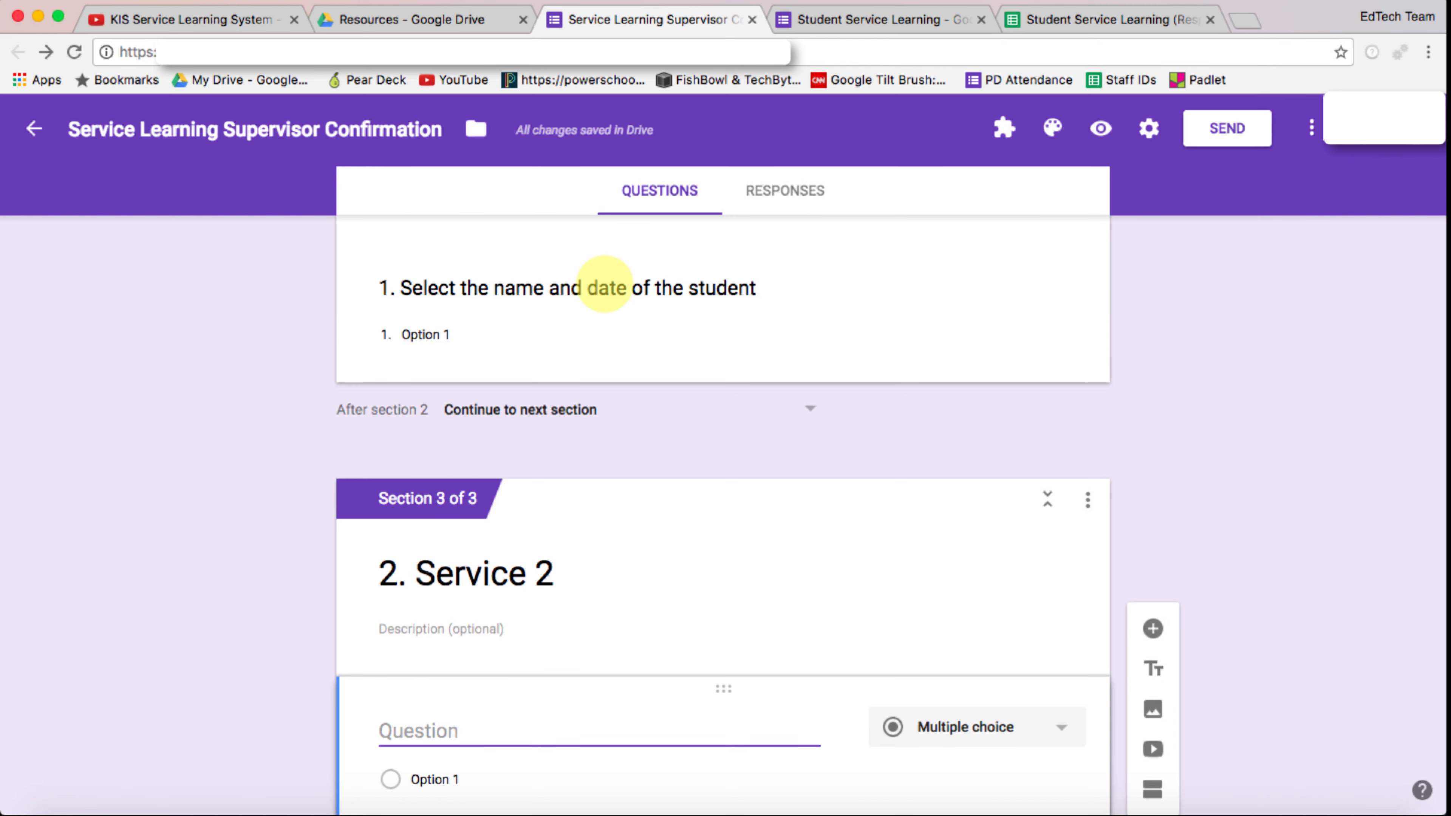
scroll(604, 284, "up", 2)
type("1. Select the name and date of the student")
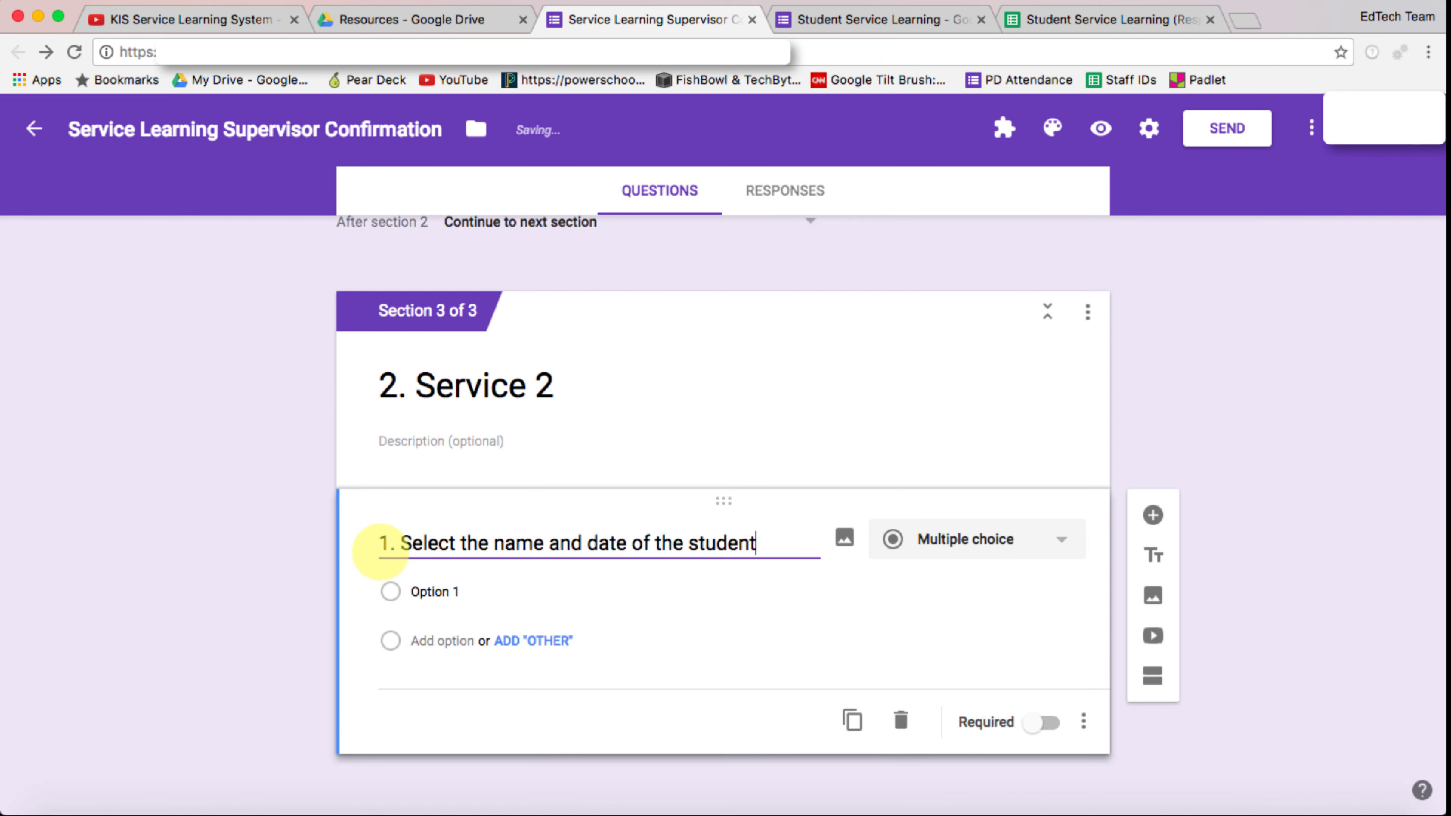
left_click(390, 542)
key("BackSpace")
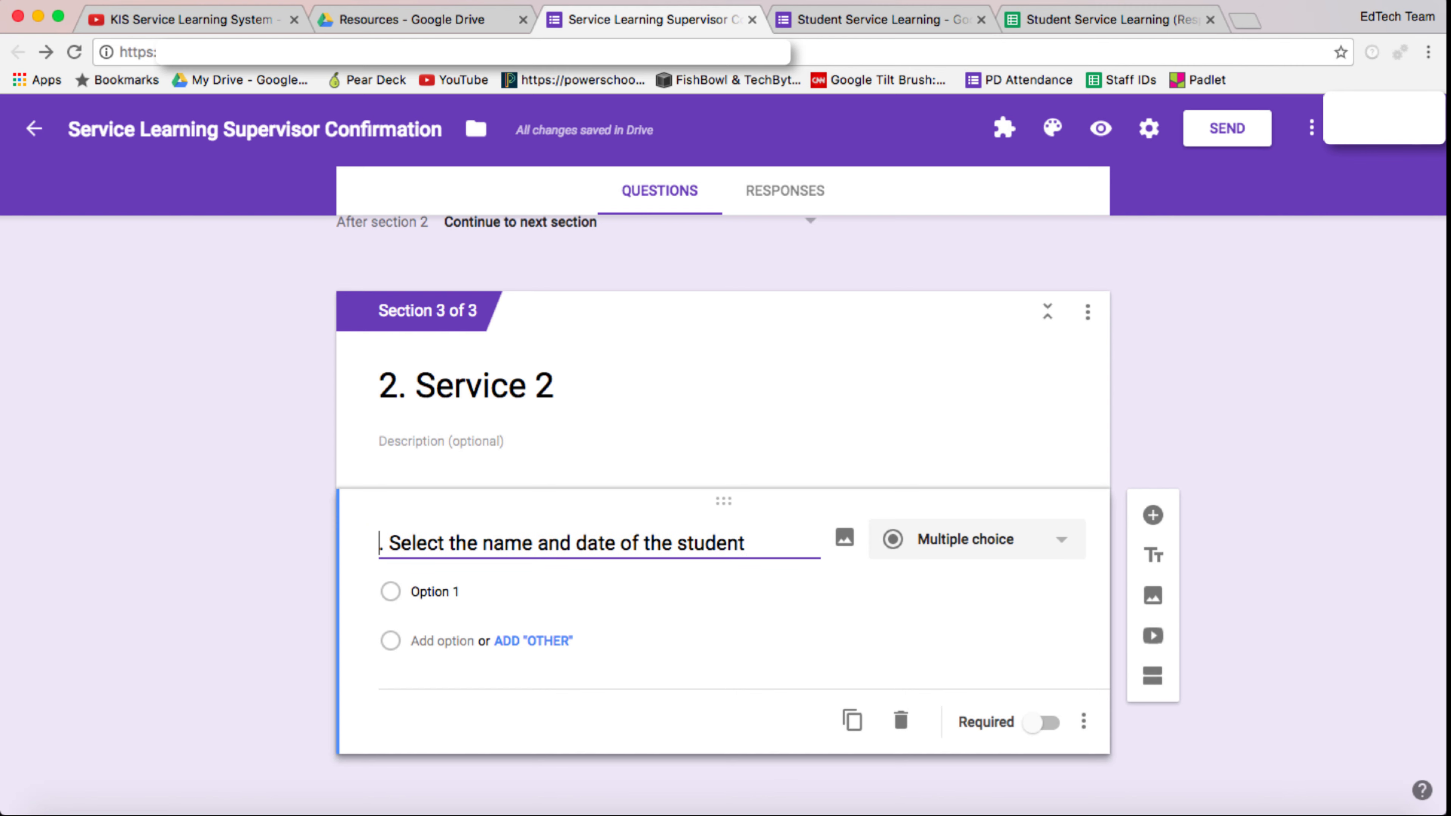
type("2")
scroll(536, 439, "up", 3)
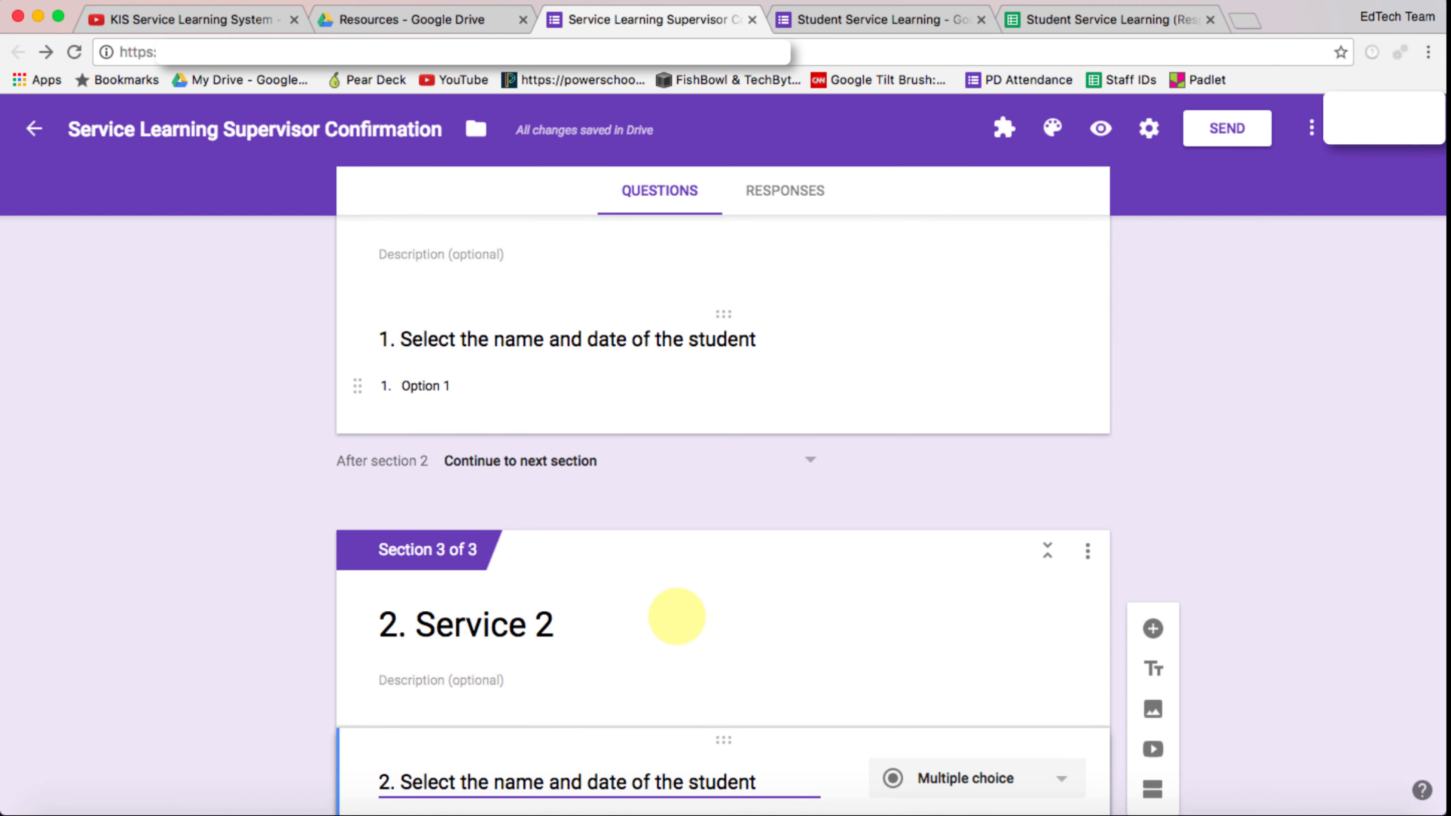
scroll(677, 616, "down", 5)
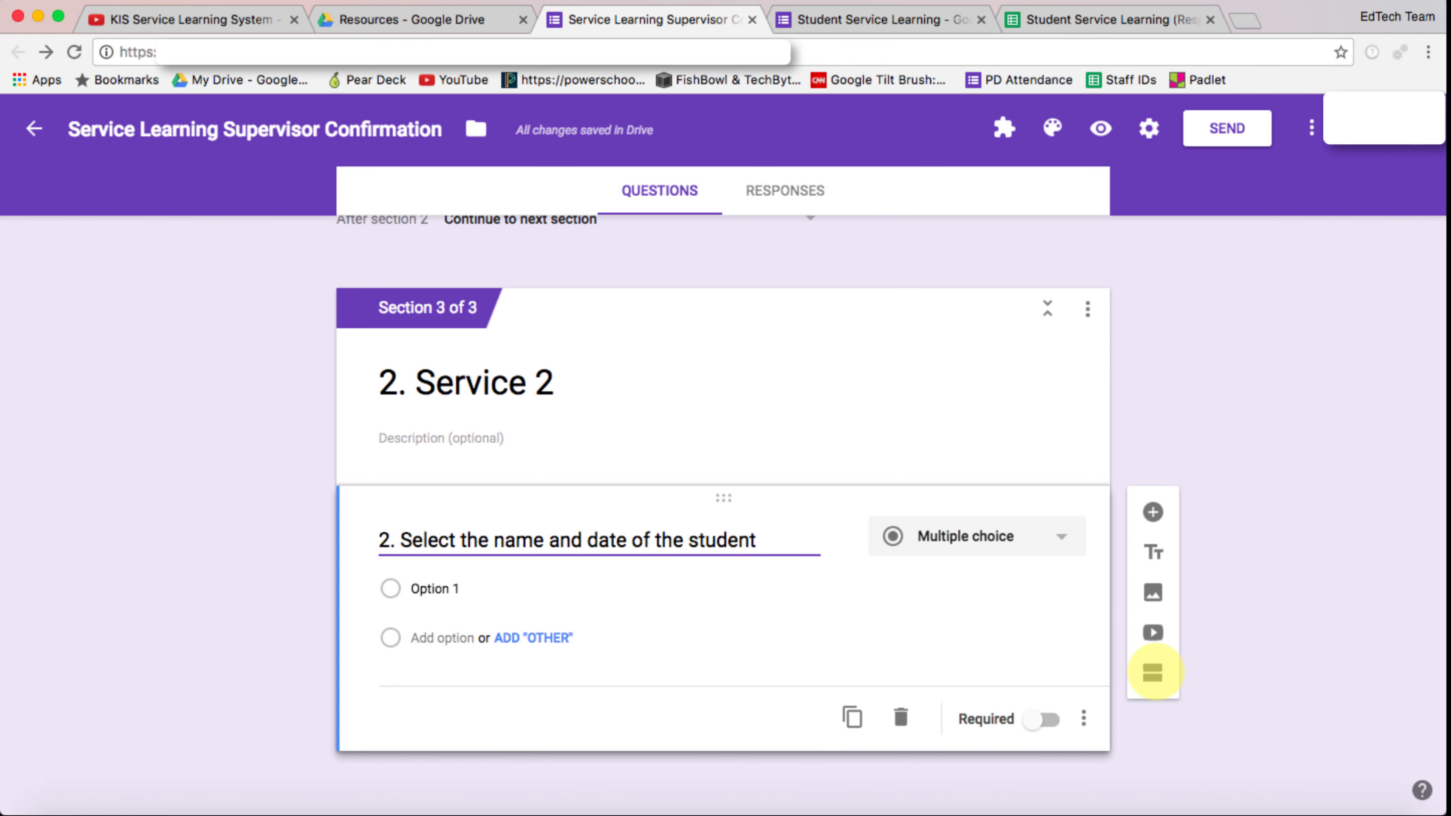
Step: Add a fourth section titled 'Details'
left_click(1152, 672)
left_click(603, 648)
type("Detail")
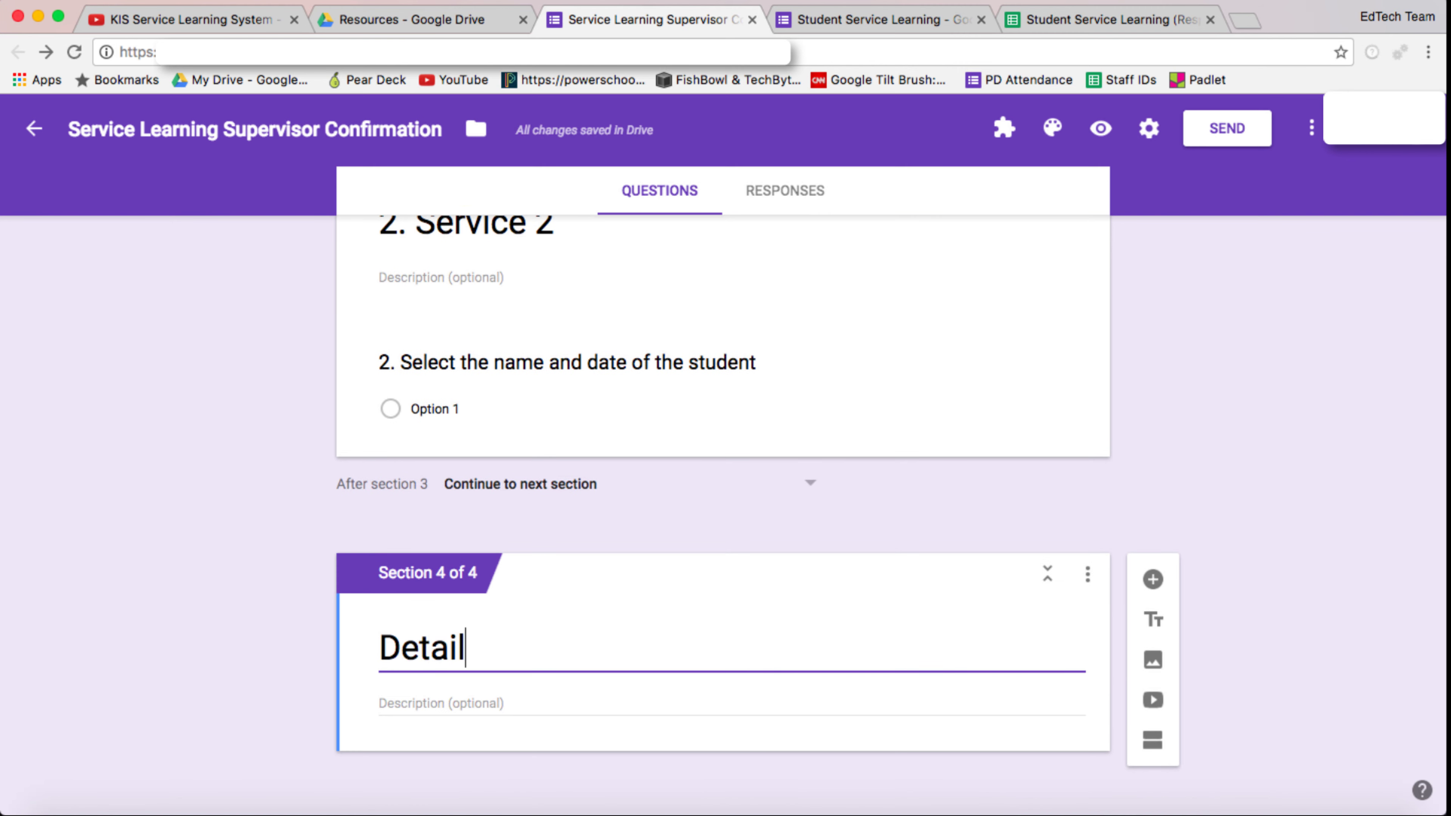
type("s")
Step: Add the service-trip attendance question with Yes and No answer options
left_click(1152, 579)
type("Did this student attend the service trip on that date?")
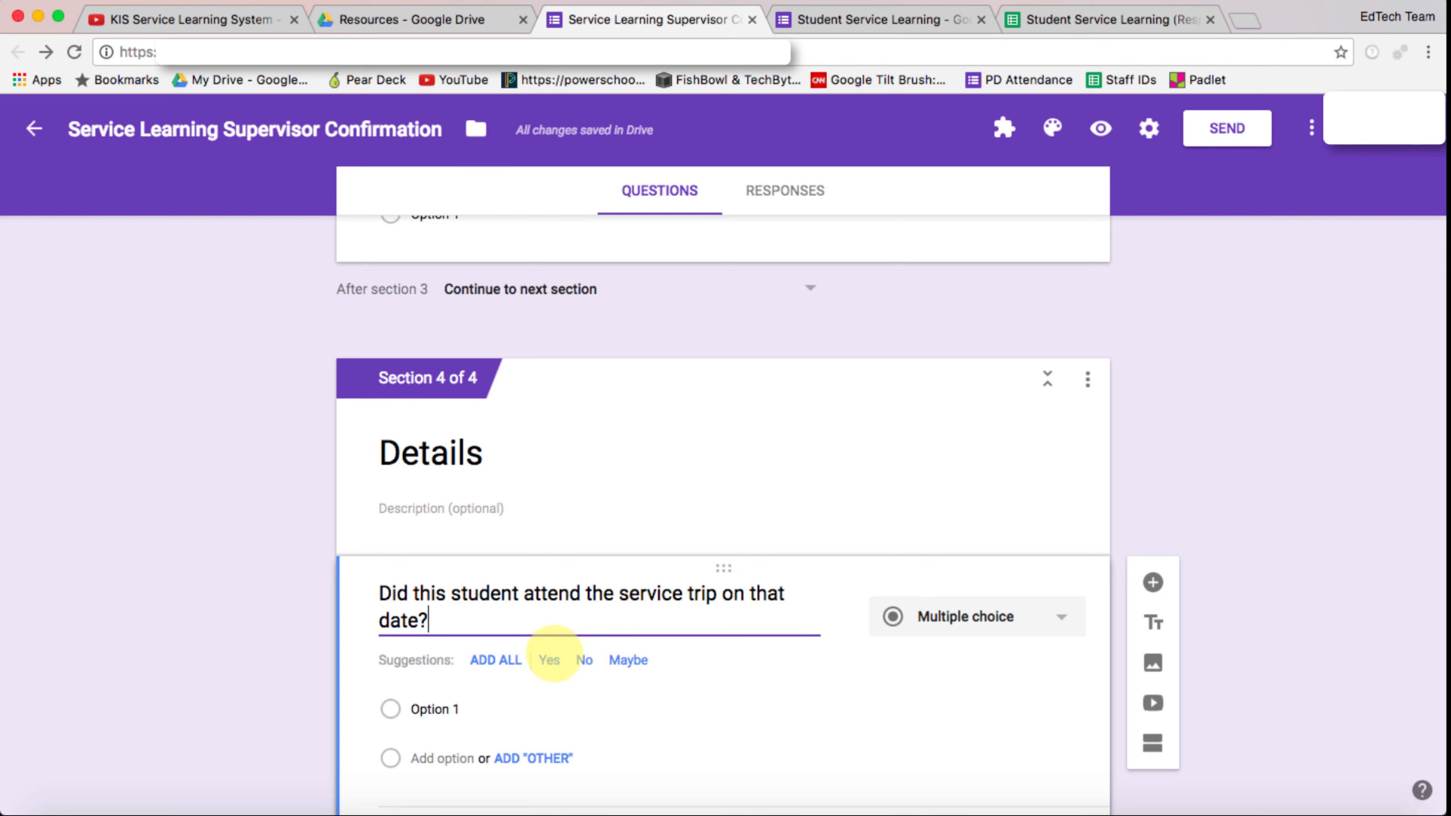
left_click(547, 660)
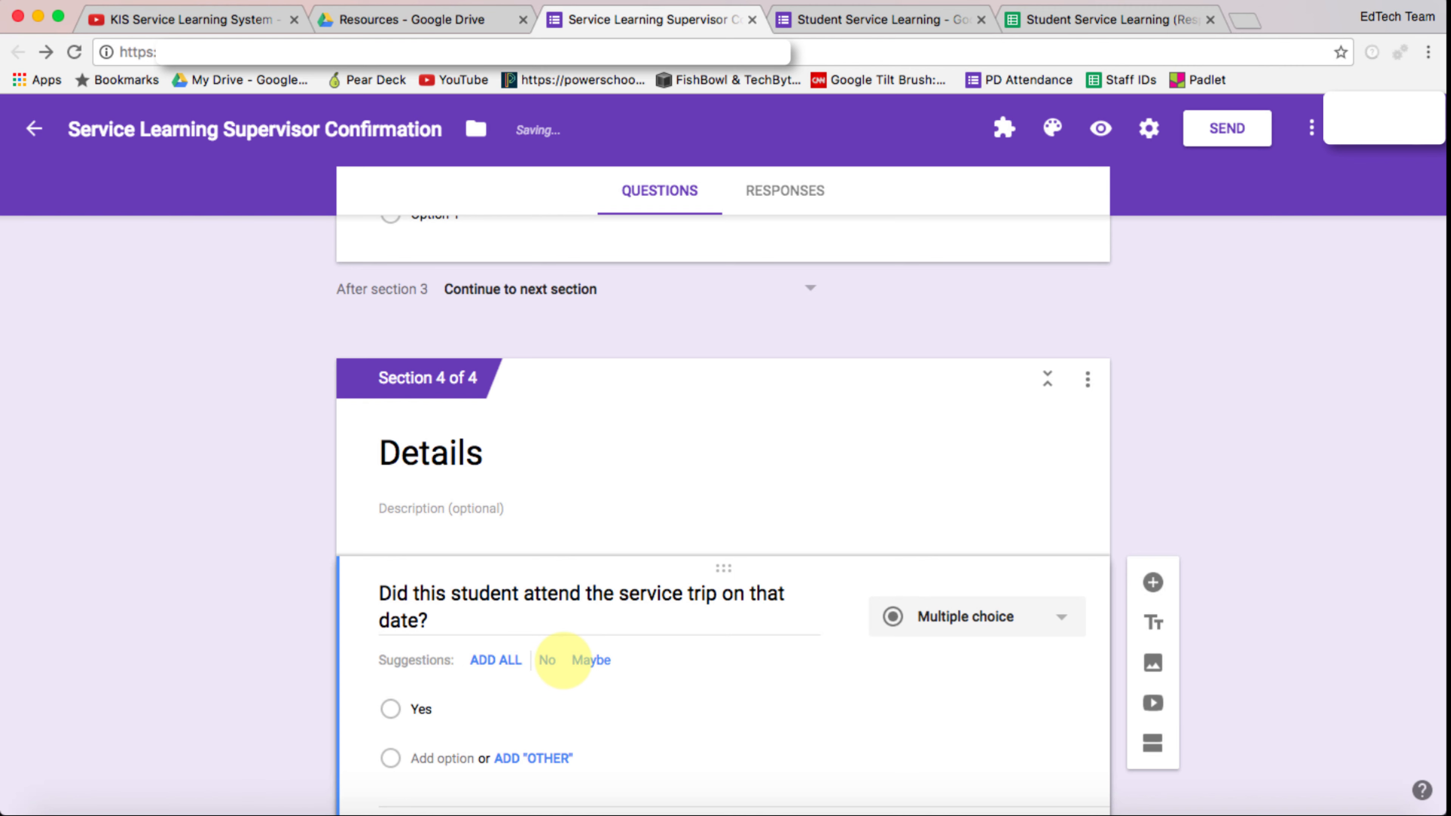
left_click(546, 660)
scroll(678, 720, "down", 3)
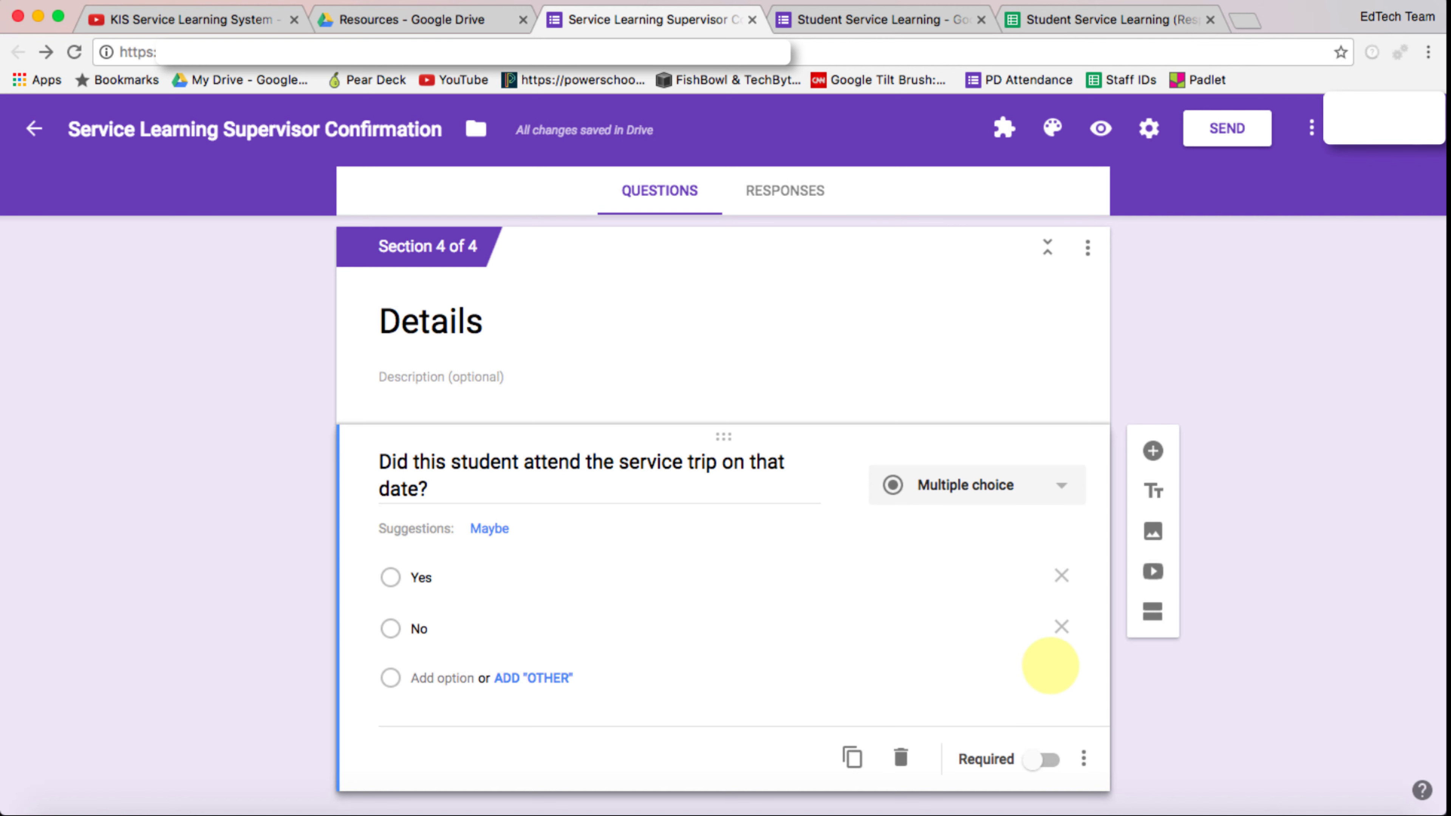
Step: Make the attendance question required with answer-based section jumps, then add a fifth section
left_click(1048, 759)
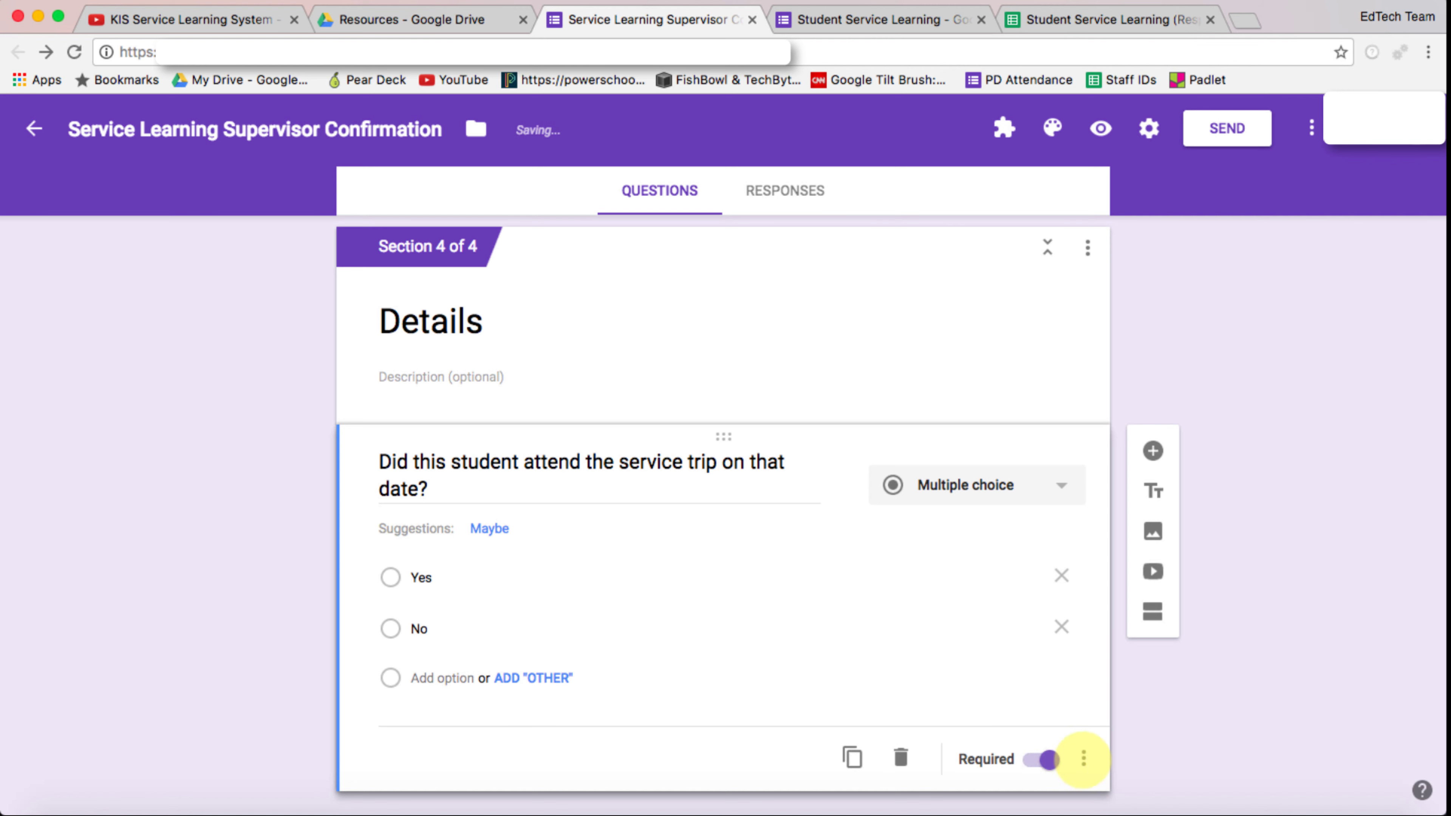
left_click(1084, 758)
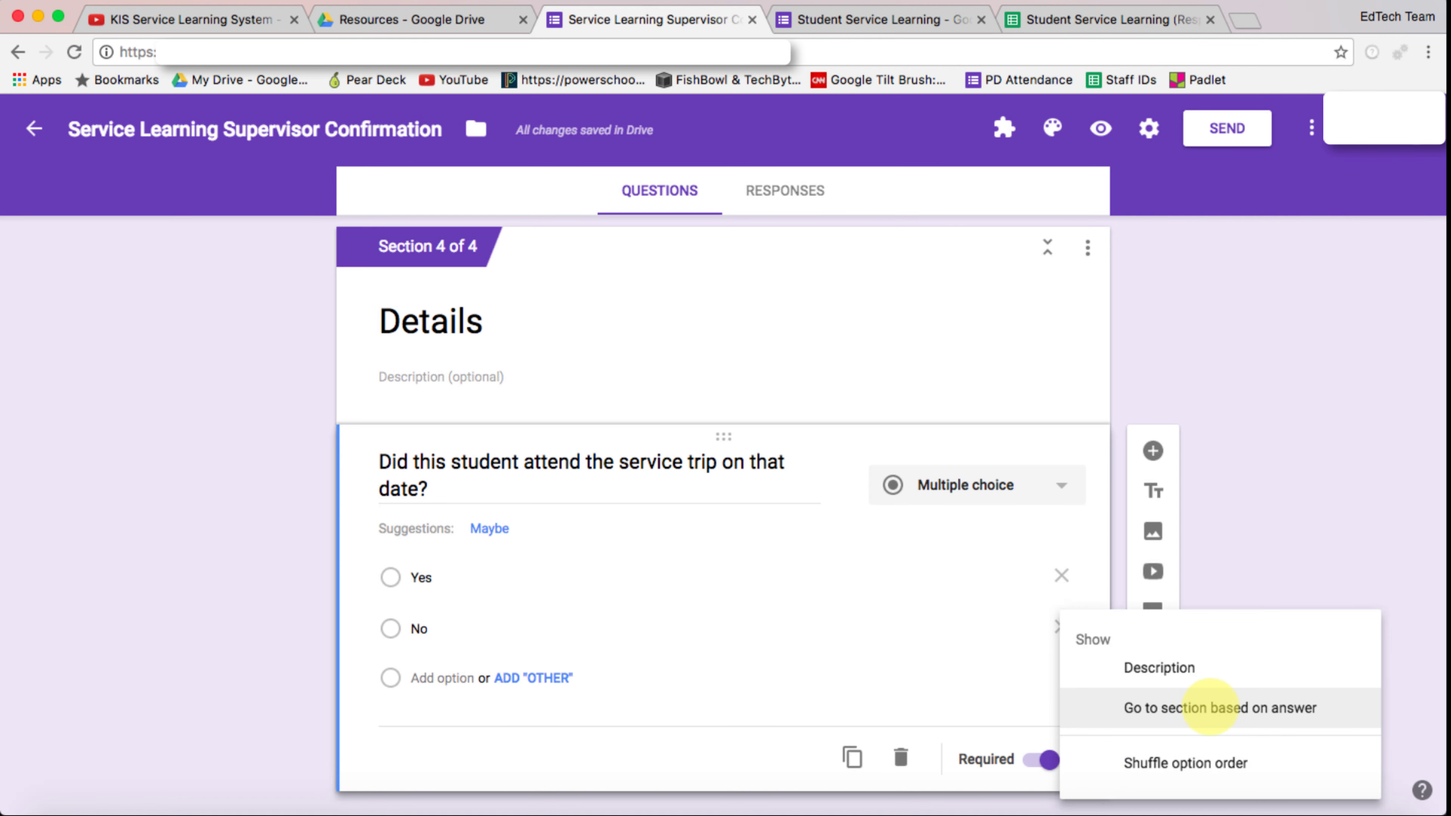
left_click(1232, 707)
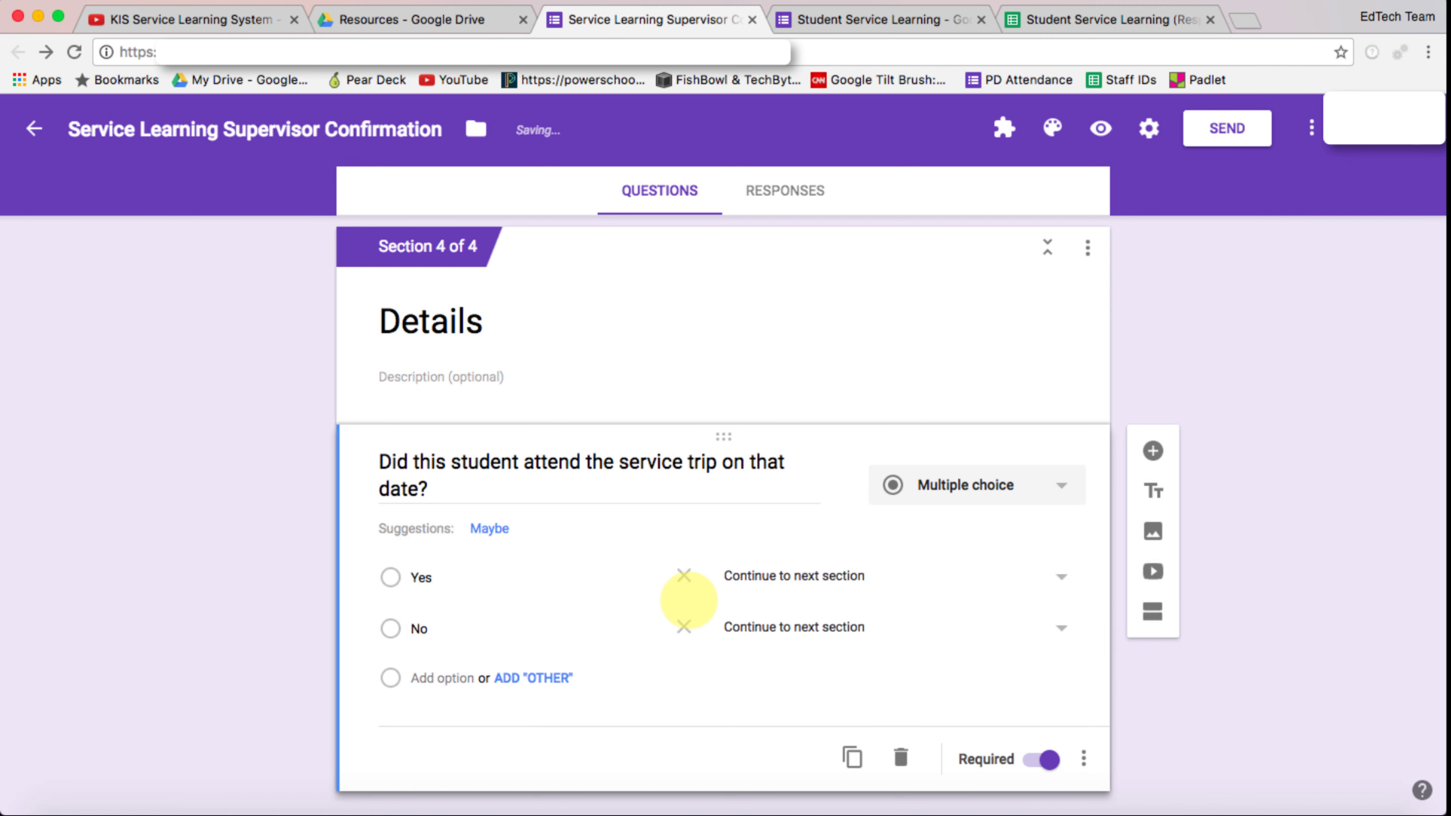
scroll(800, 743, "down", 1)
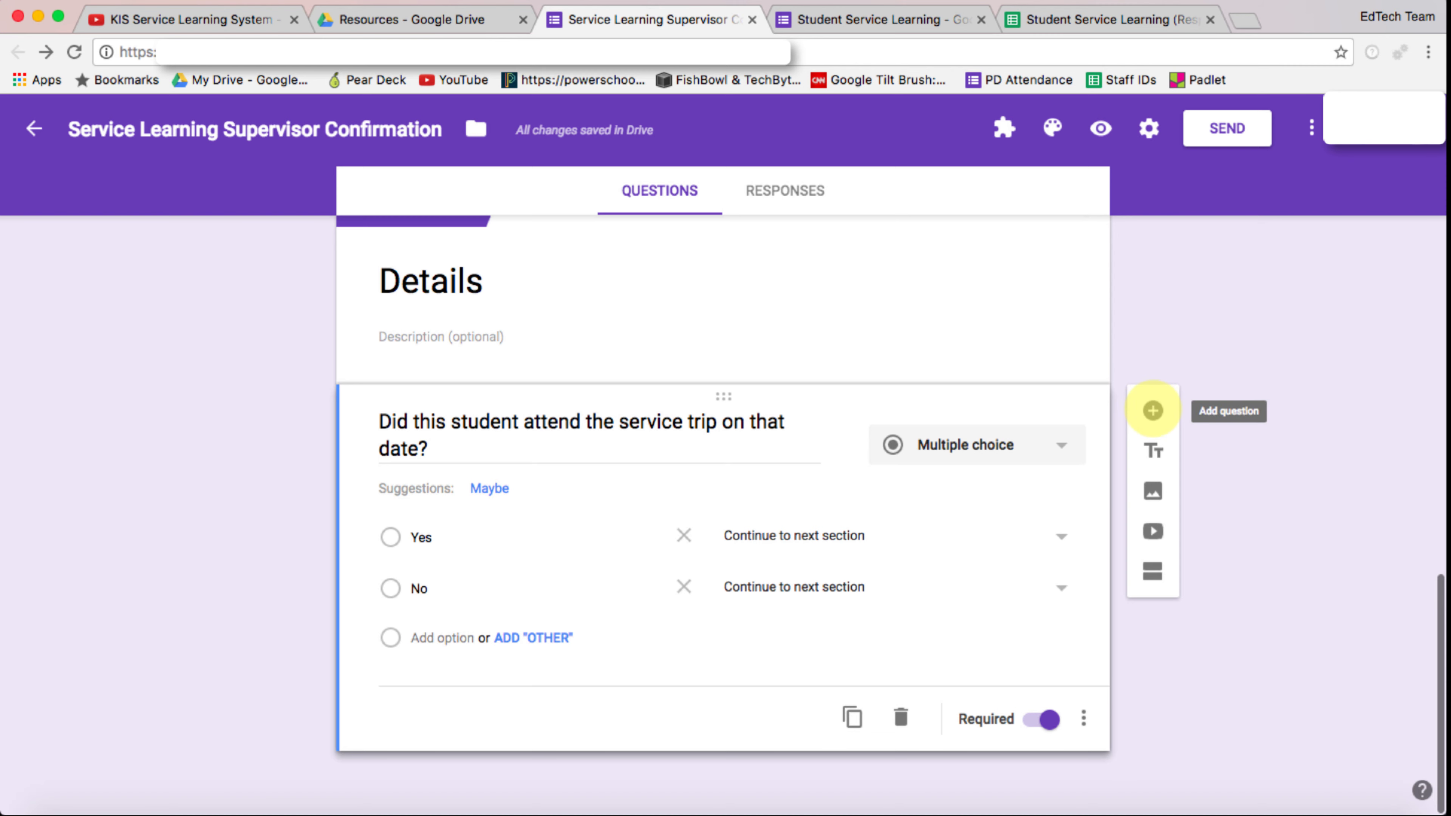
left_click(1152, 410)
Step: Title section 5 'Expectation Details' and add the expectations question with Yes and No options
left_click(1152, 739)
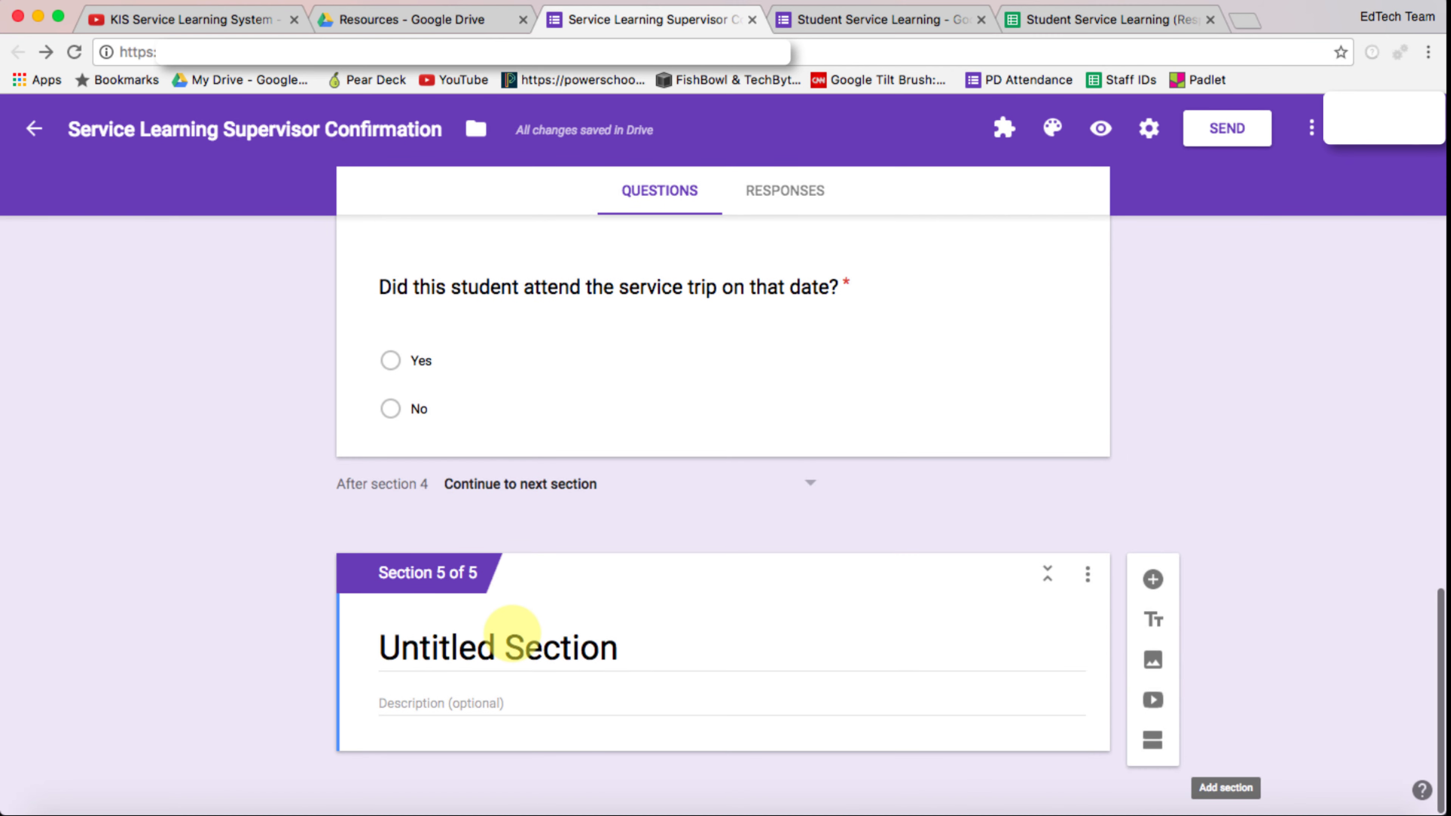
type("Expectation Details")
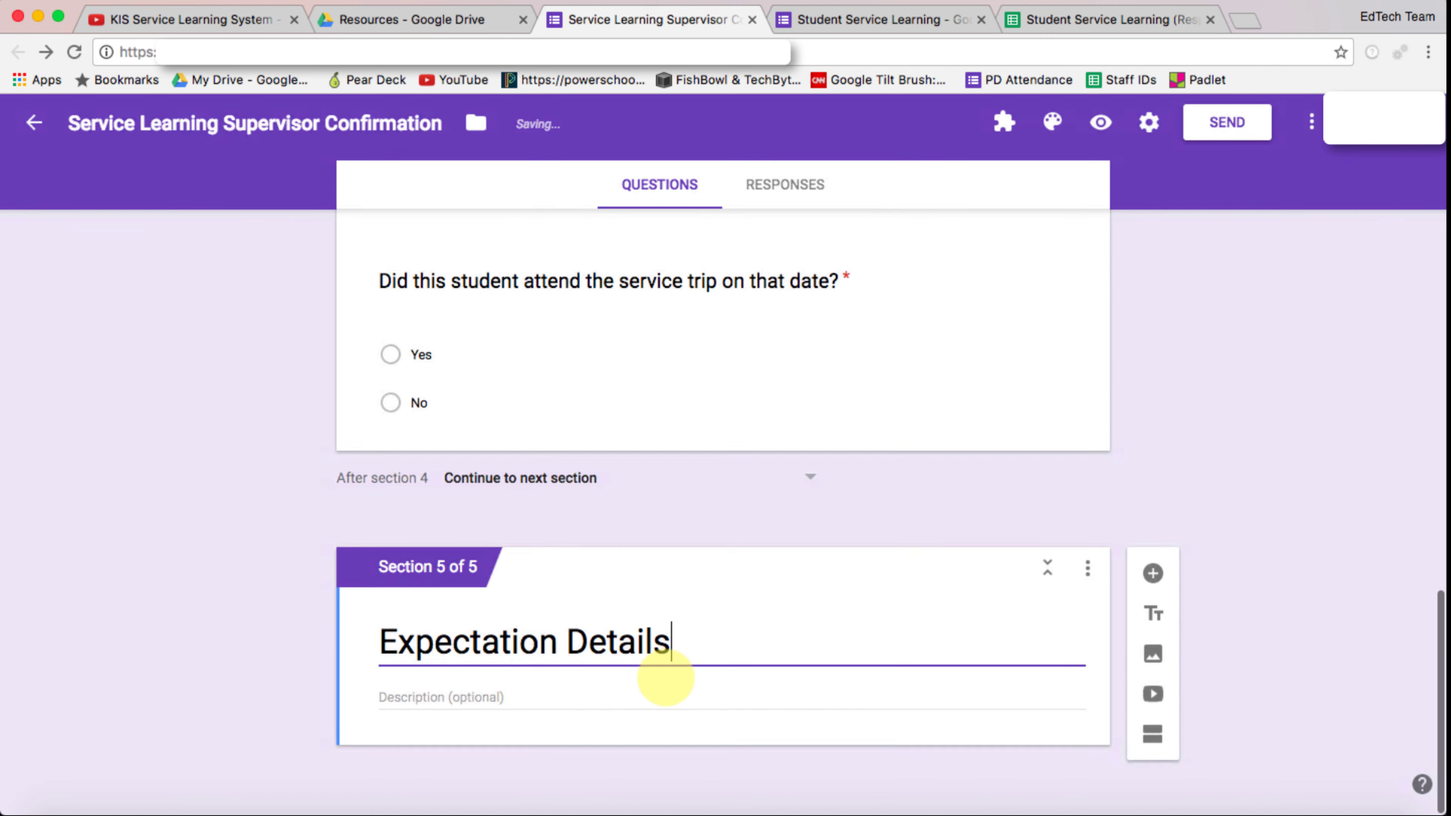
left_click(1152, 579)
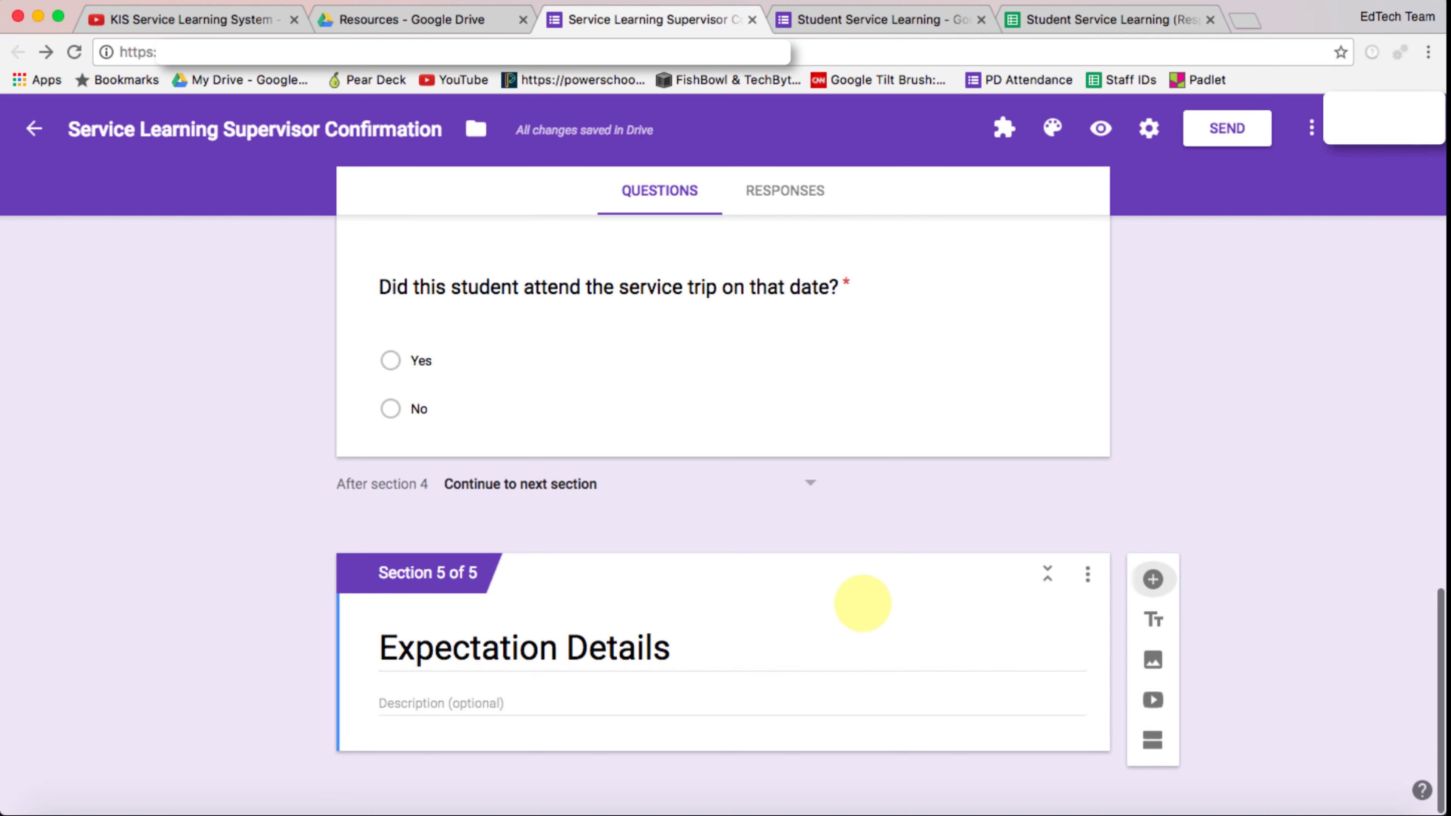
type("Did the student meet your expectations of service")
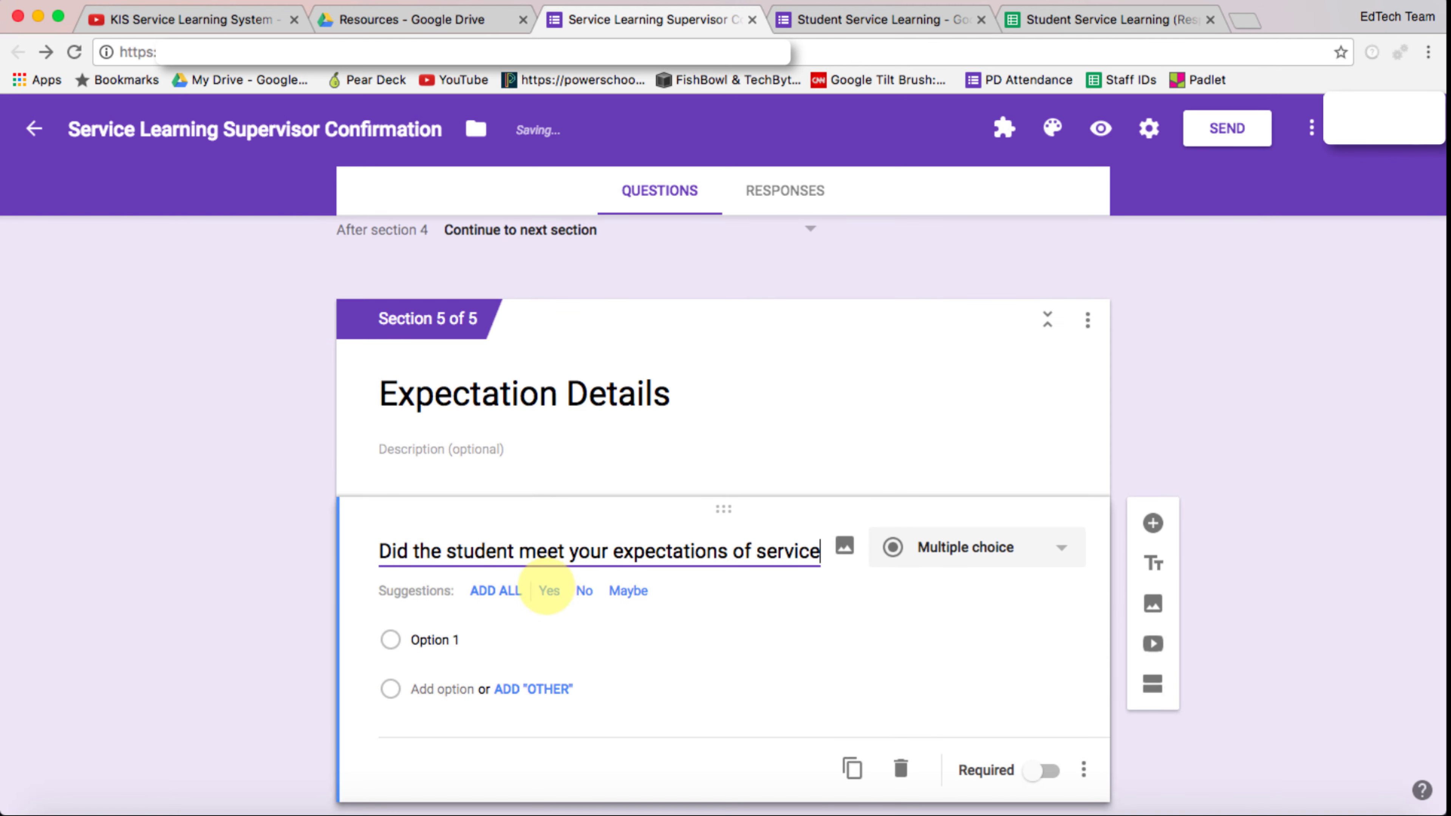
left_click(547, 590)
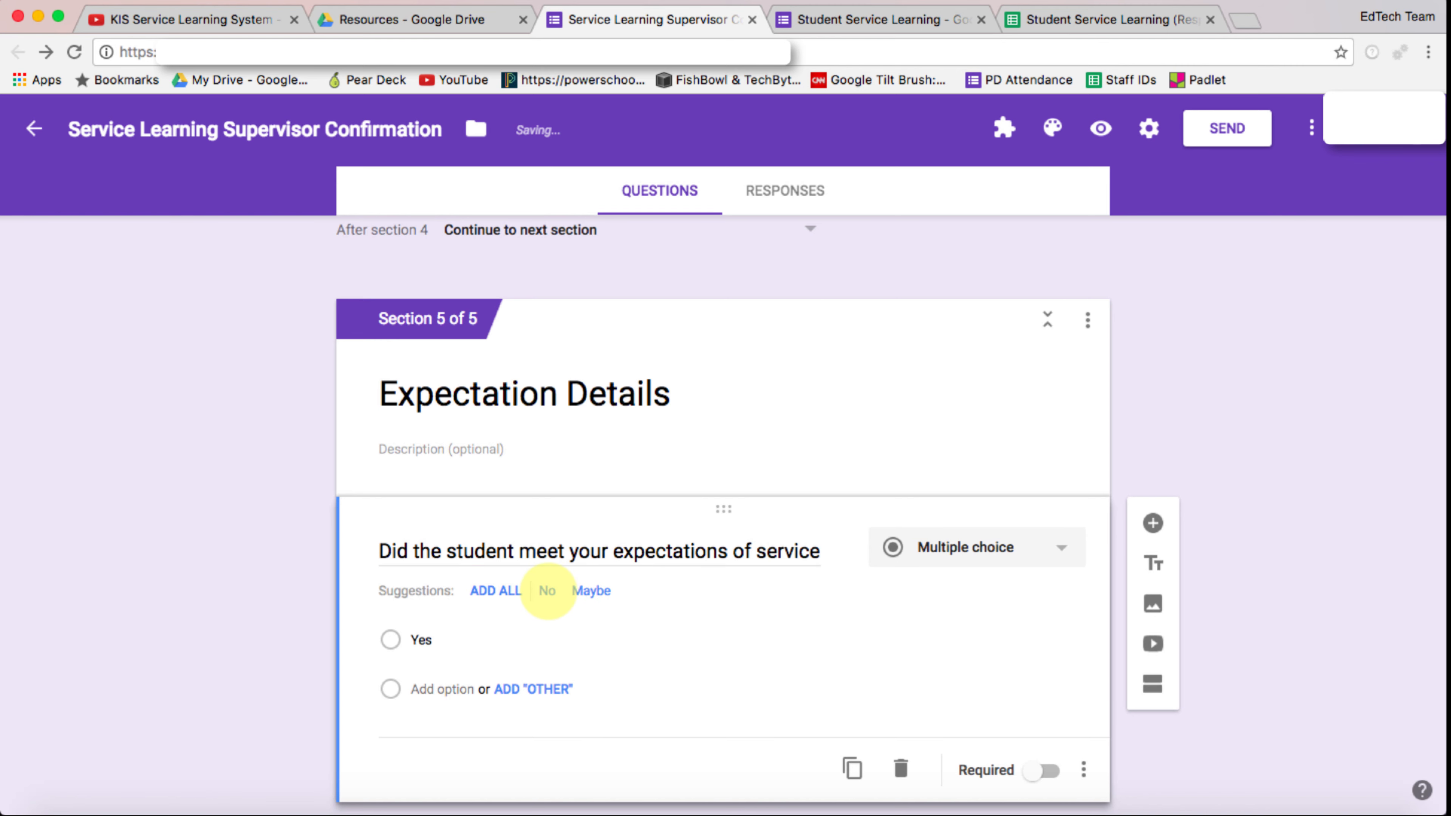
left_click(547, 591)
Step: Make the expectations question required with answer-based section jumps
scroll(1053, 719, "down", 2)
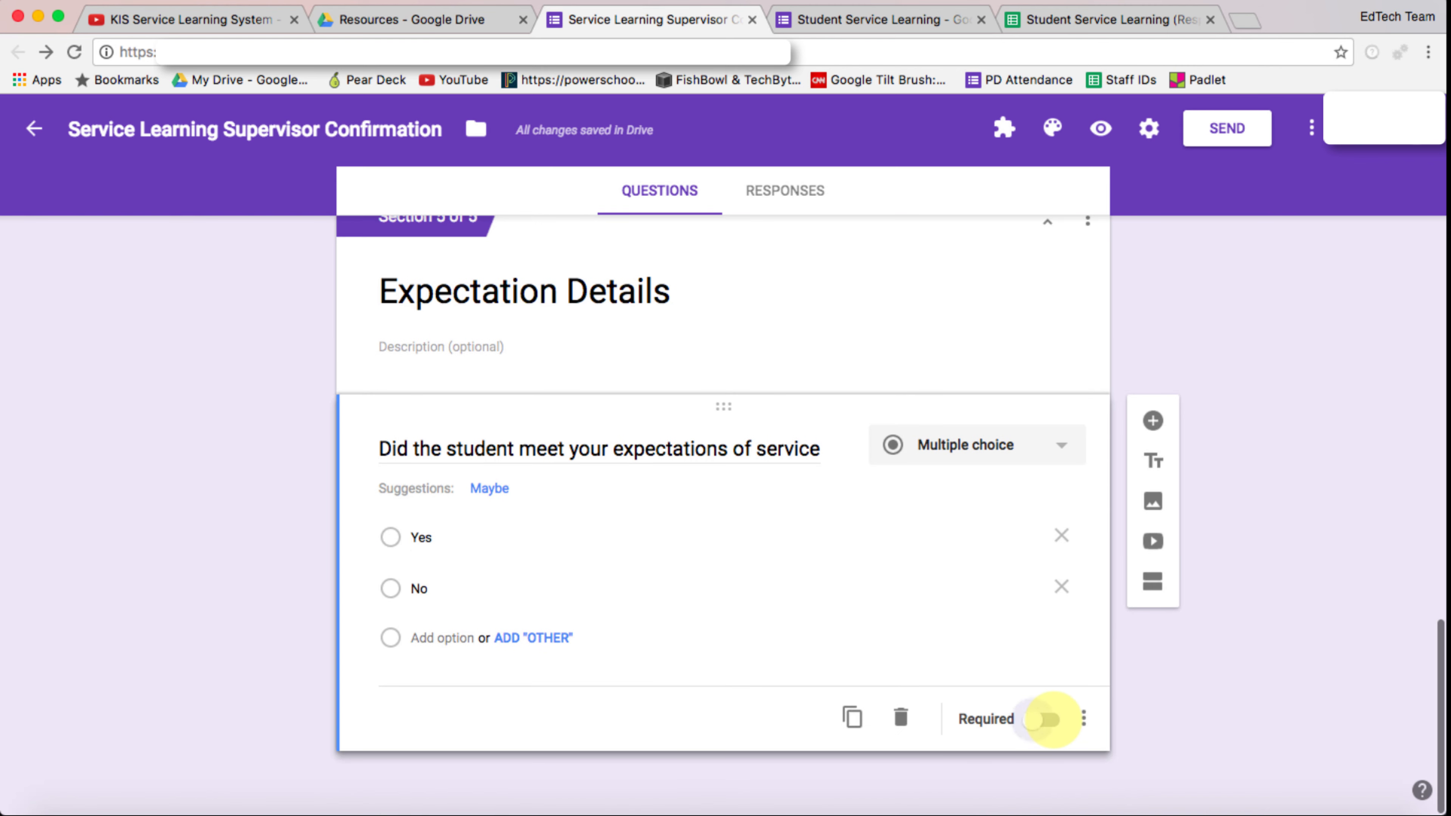
left_click(1048, 719)
left_click(1083, 718)
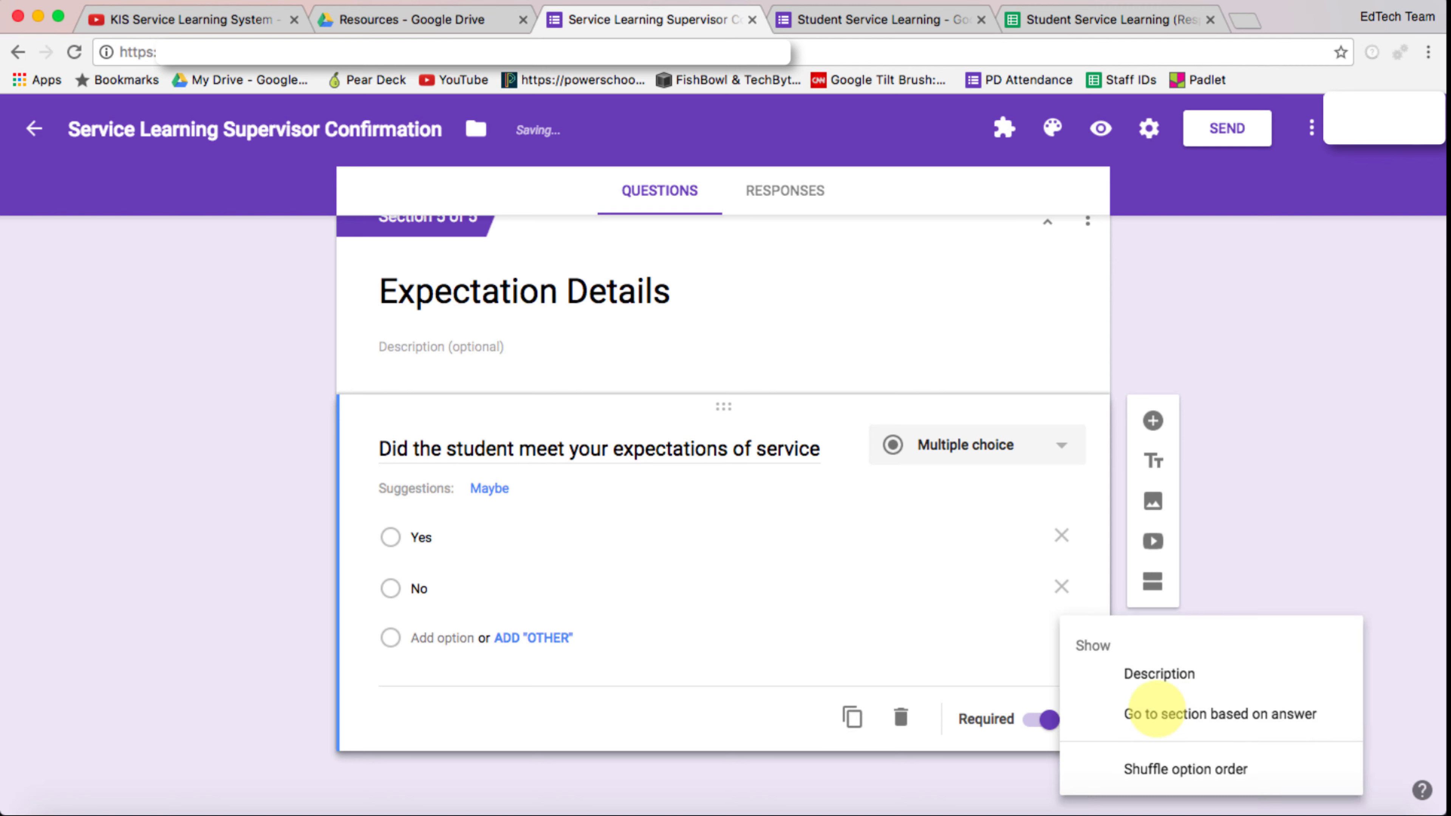
left_click(1177, 703)
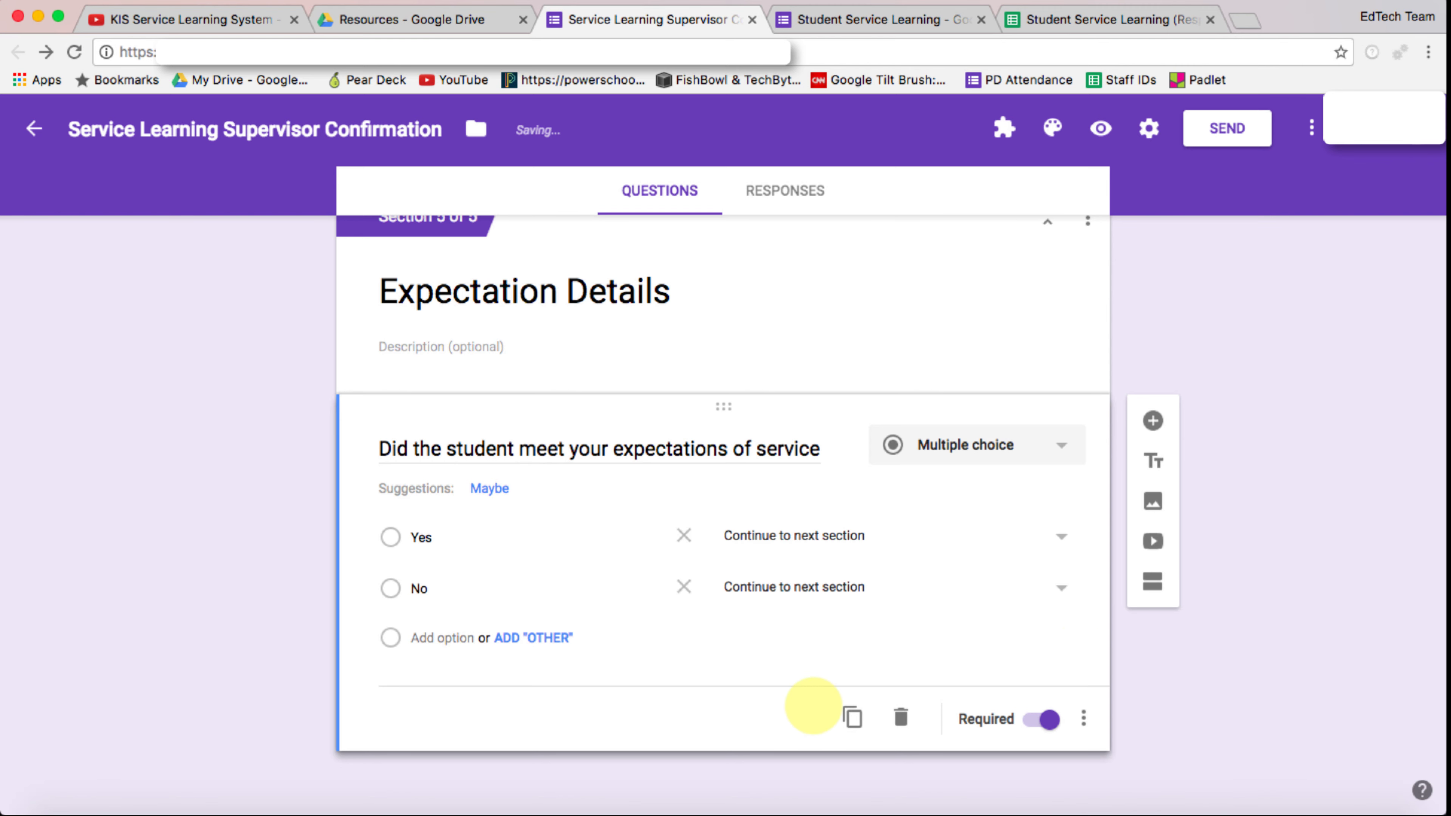
Step: Add a sixth section 'Details of Expectations' with the follow-up explanation question
left_click(1152, 581)
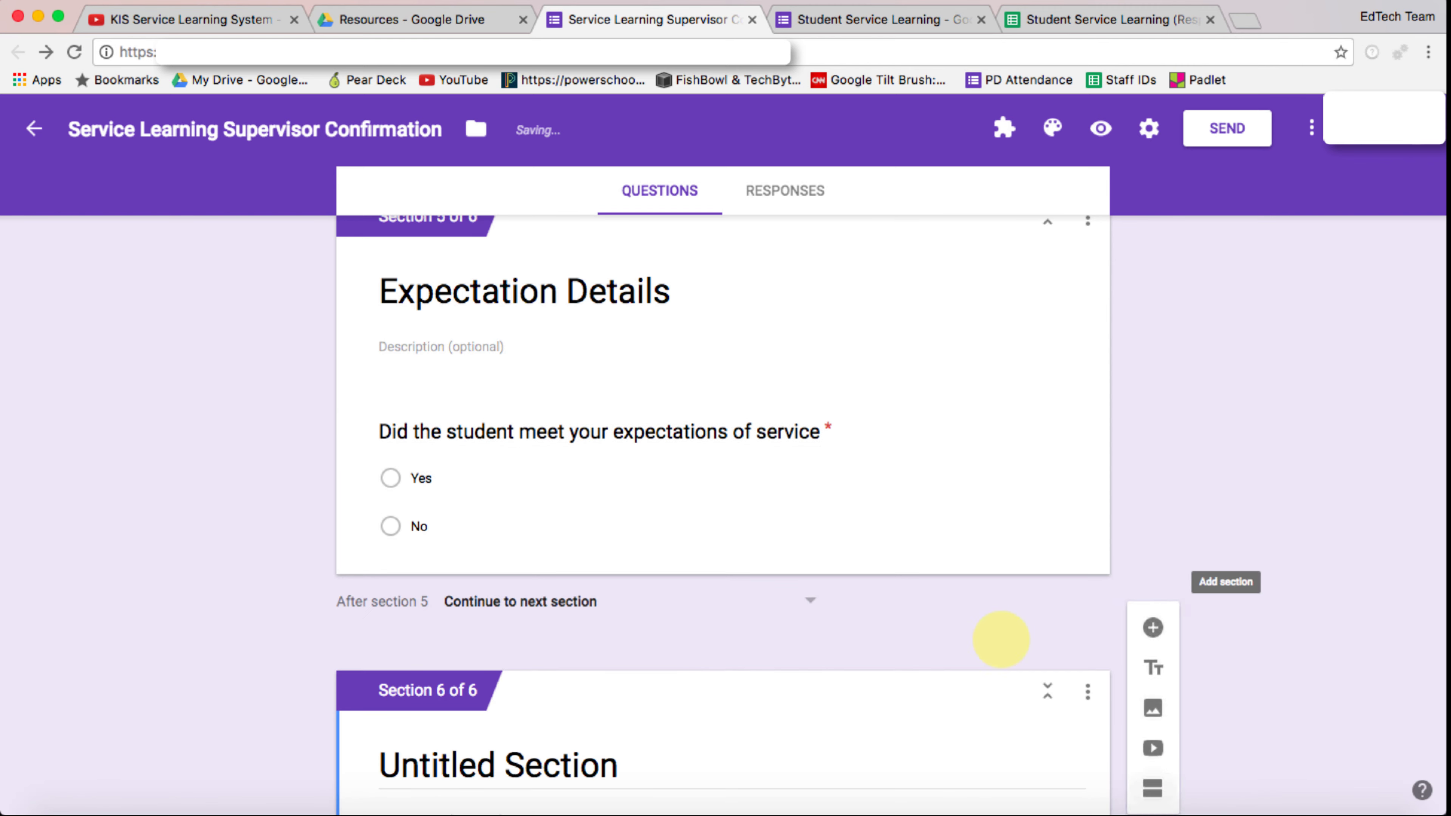
type("Details of Expectations")
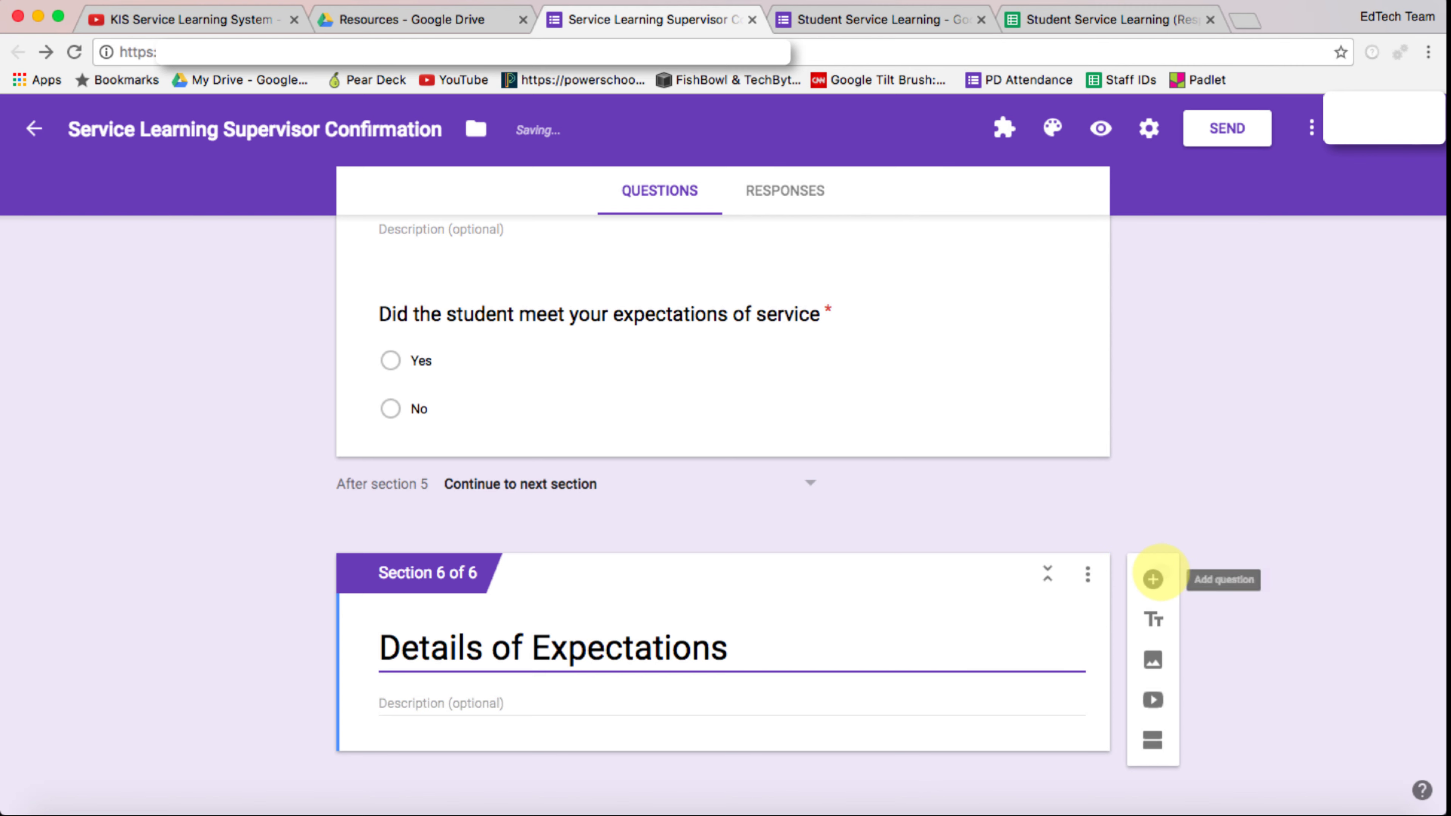
left_click(1152, 579)
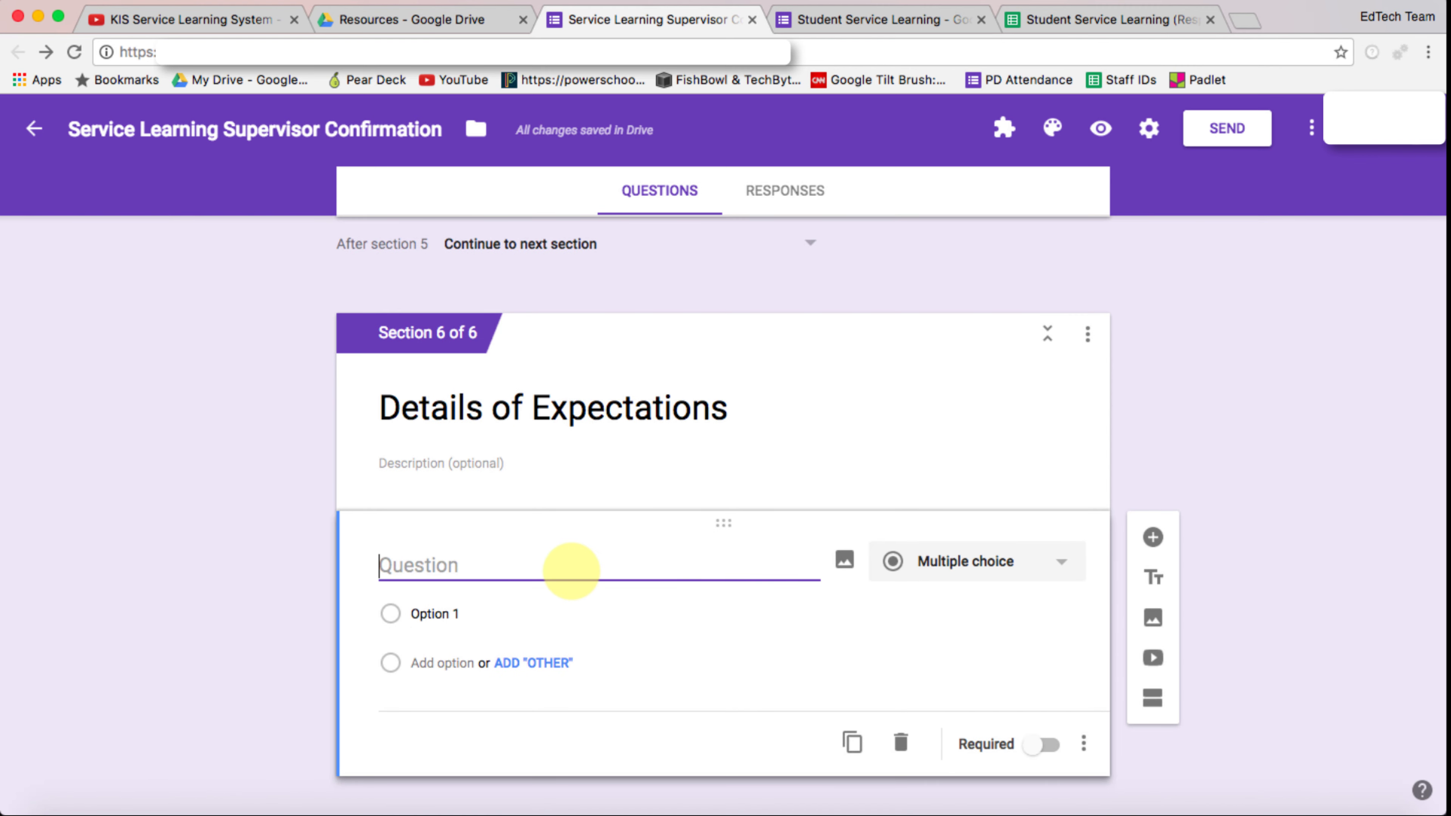
type("If No to the above question, please explain.")
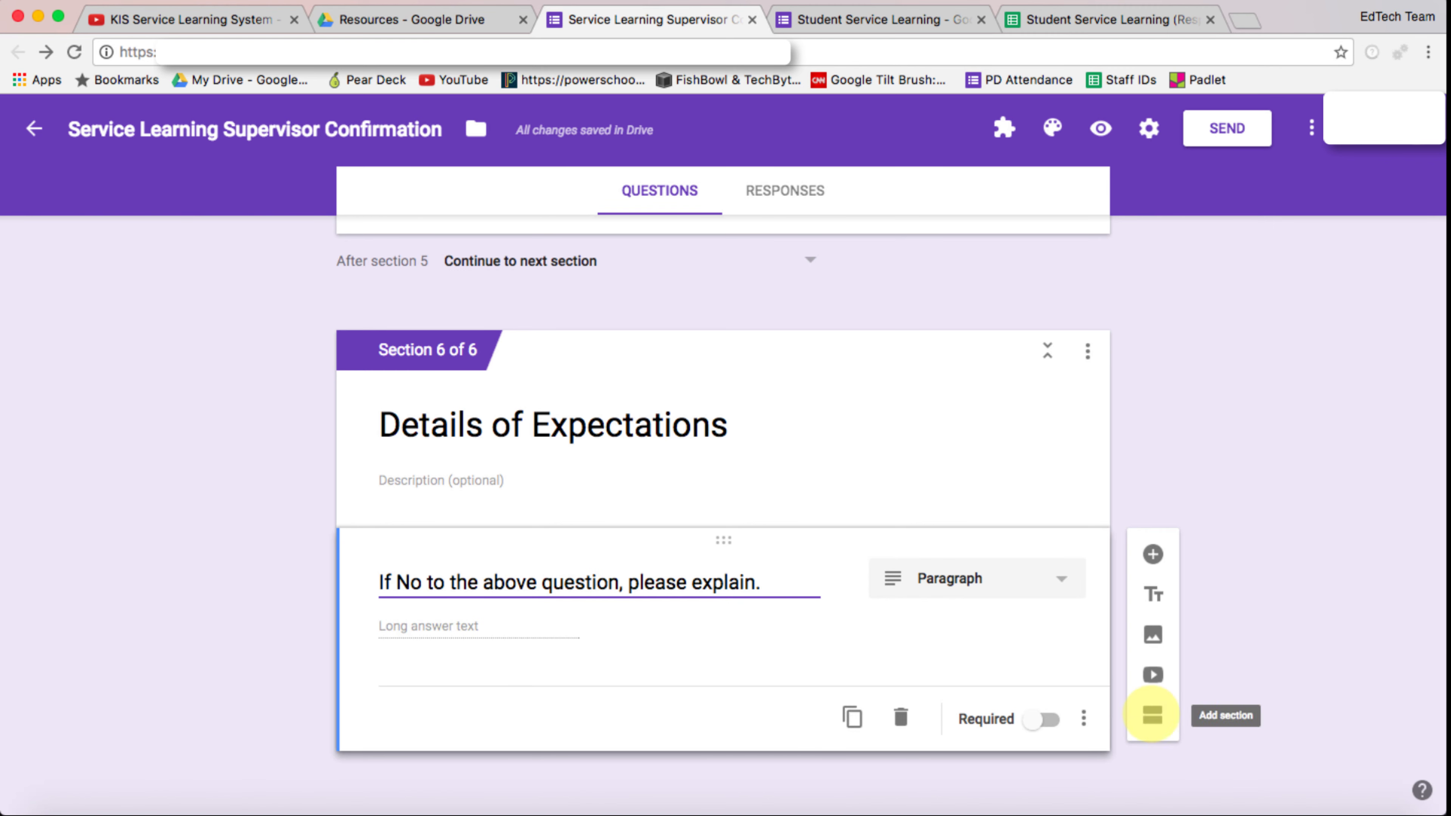
Step: Add a seventh section titled 'Electronic Signoff' holding the checkbox sign-off declaration question
left_click(1152, 715)
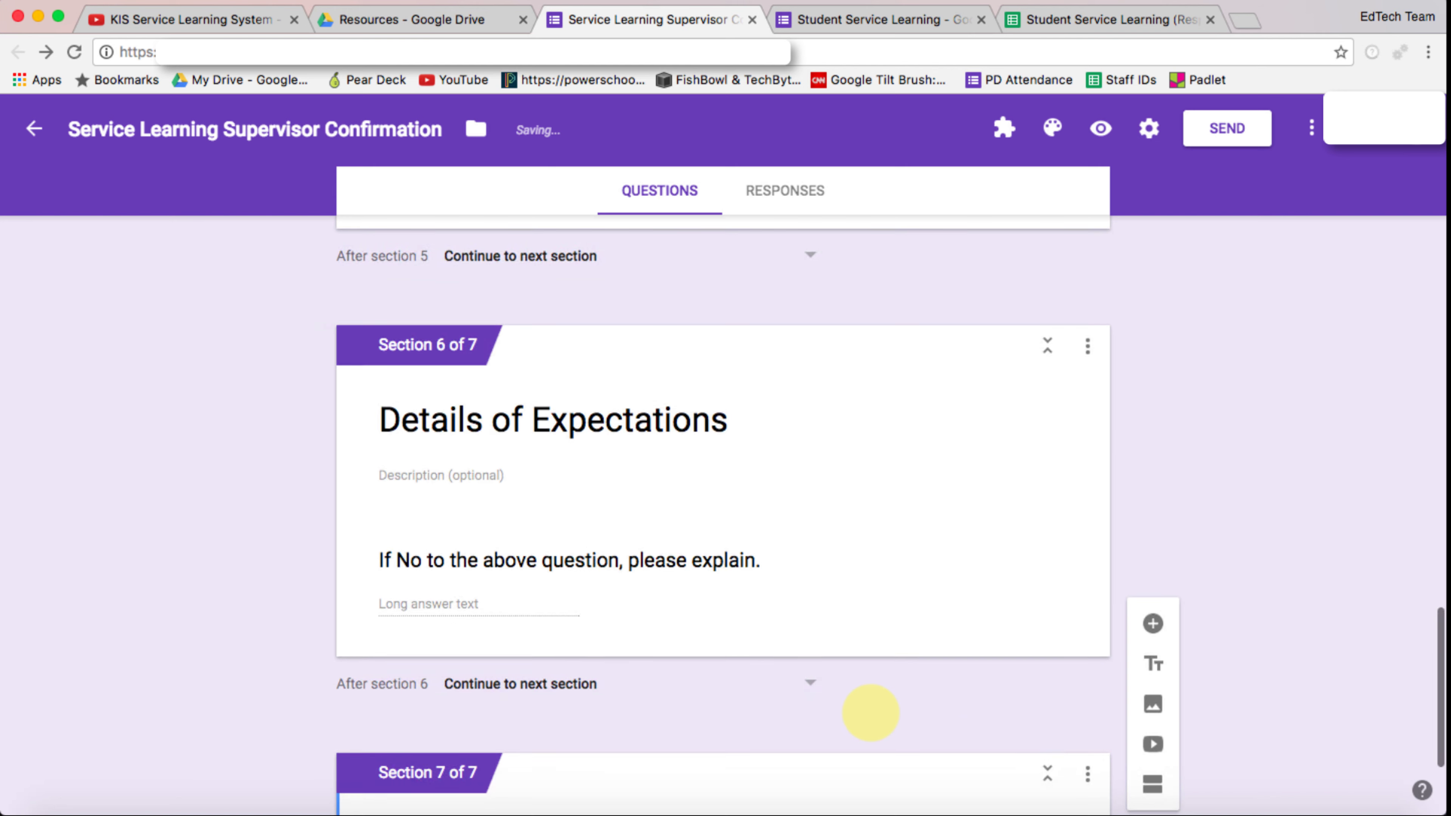
type("Electi")
key("BackSpace")
type("ronic Signoff")
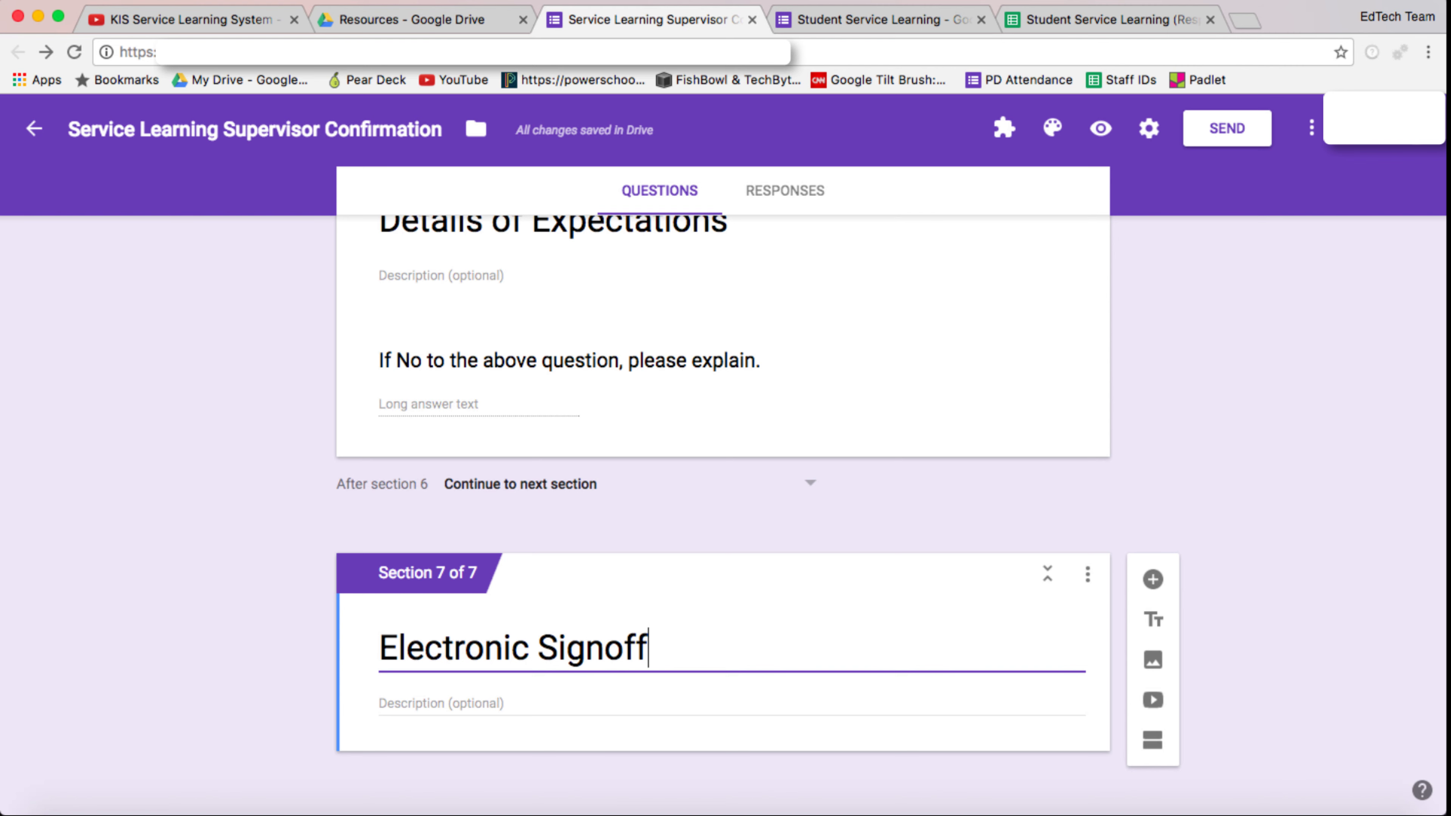
left_click(1153, 578)
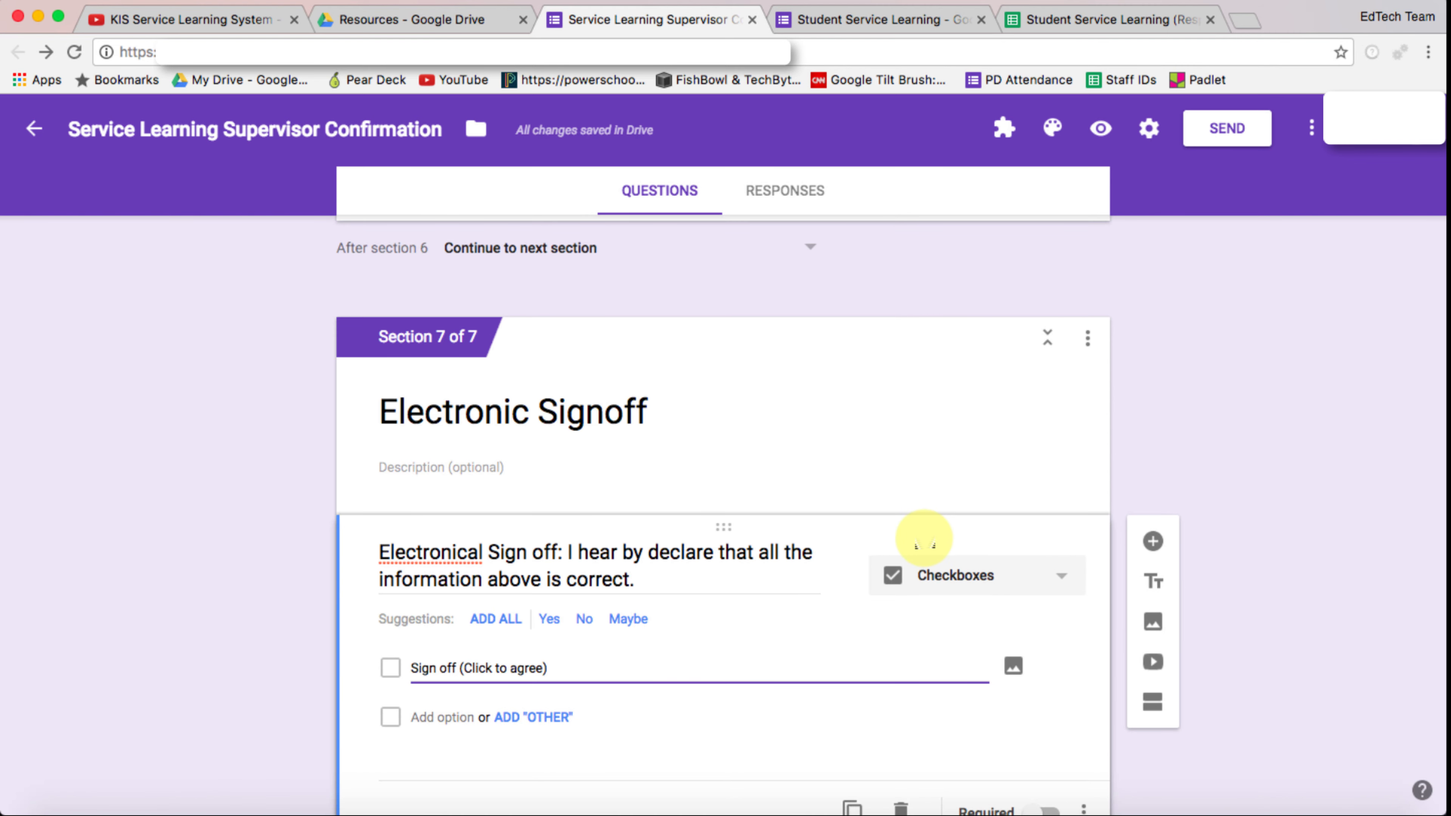
scroll(903, 508, "down", 2)
scroll(881, 479, "up", 9)
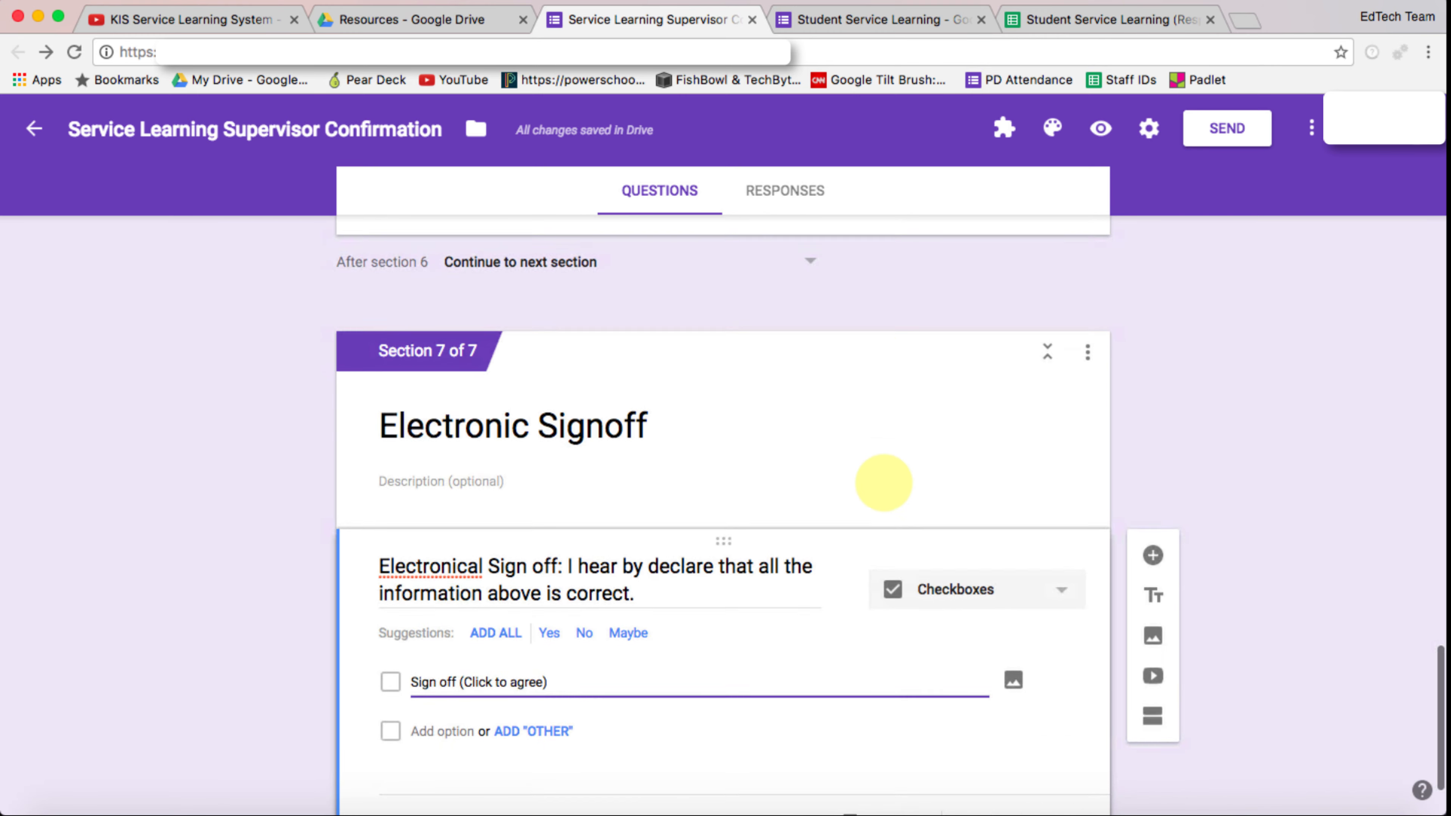
scroll(884, 483, "up", 20)
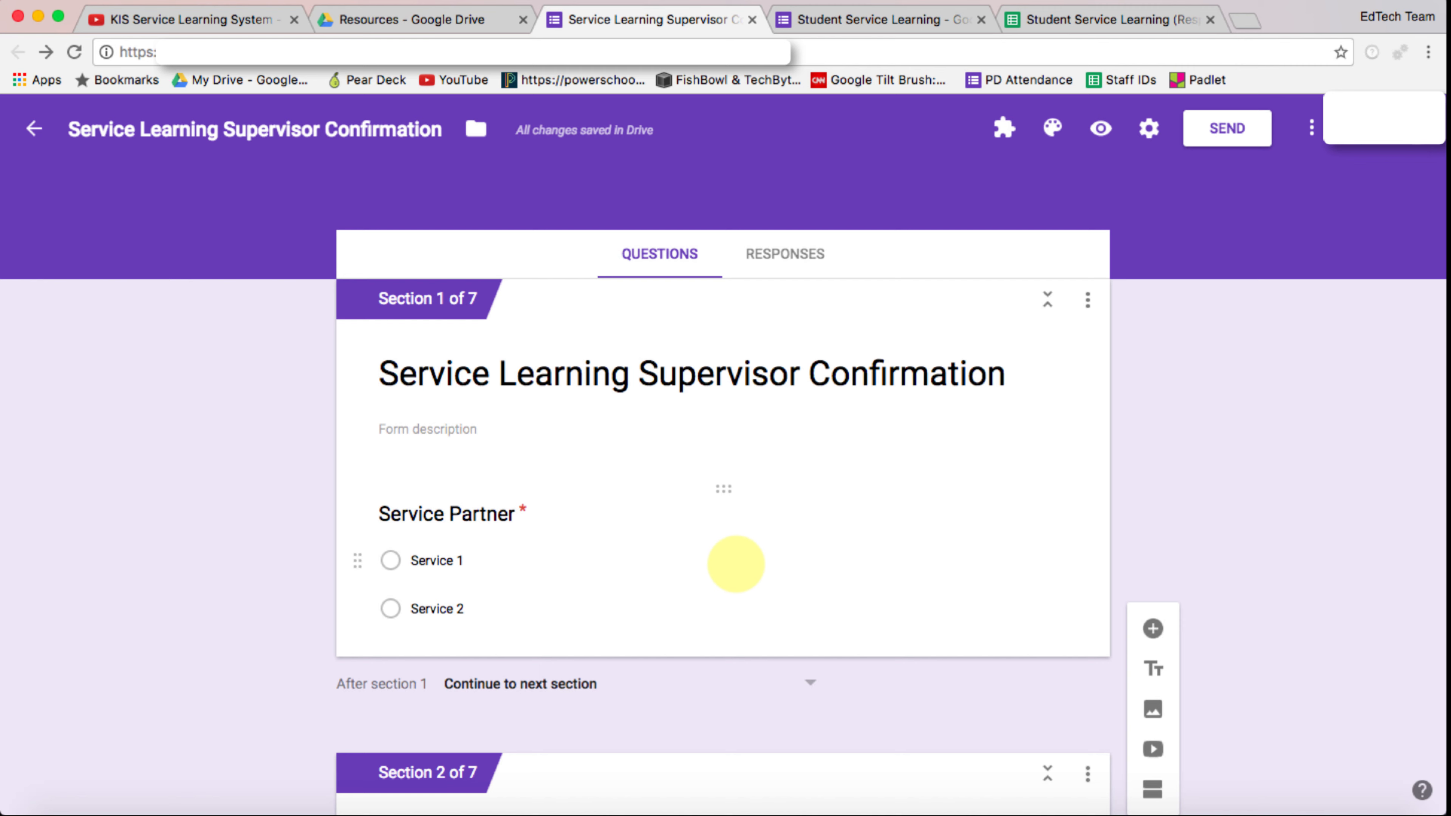
Step: Route Service Partner answers: Service 1 to section 2, Service 2 to section 3
left_click(735, 564)
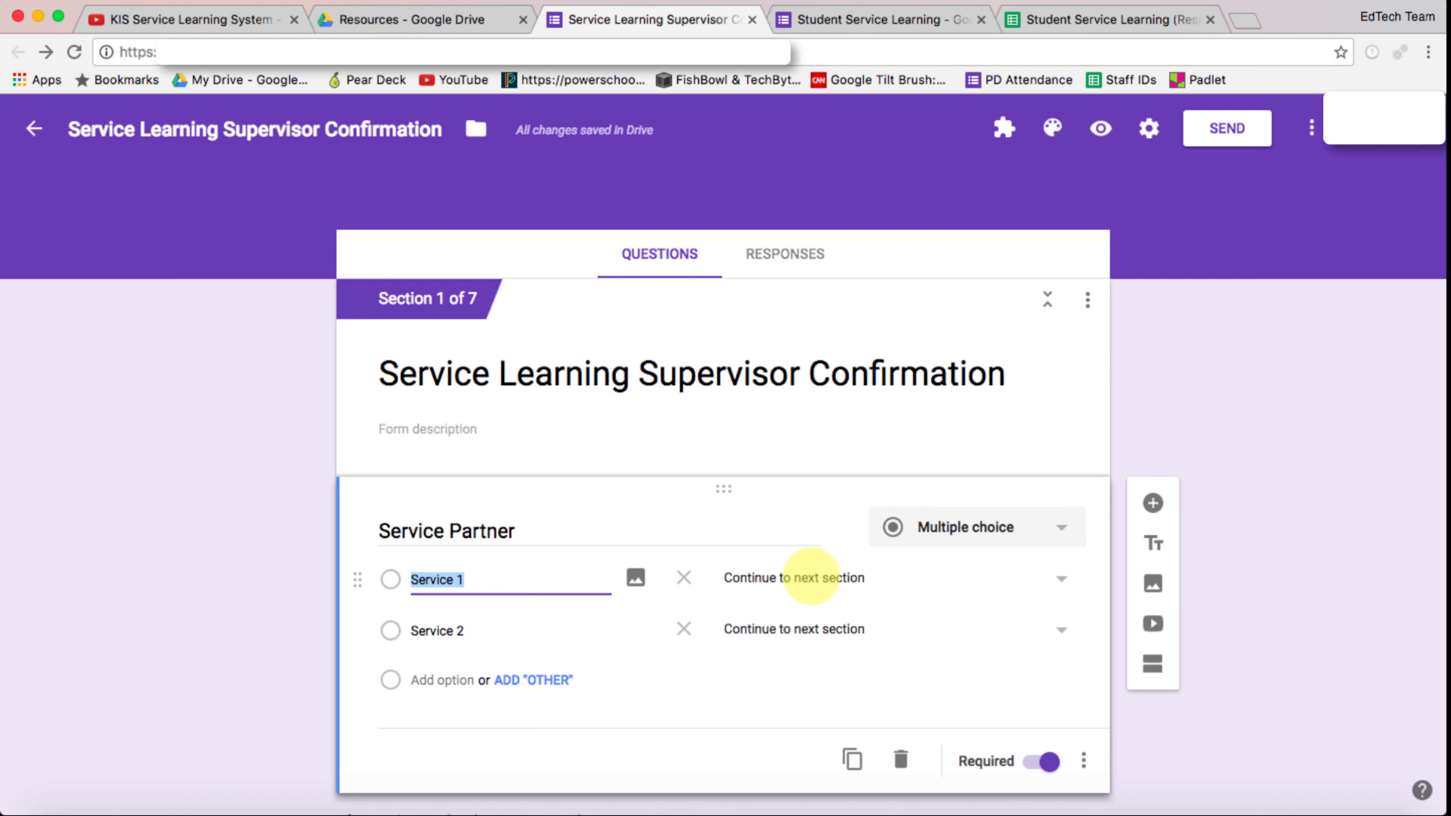
left_click(812, 578)
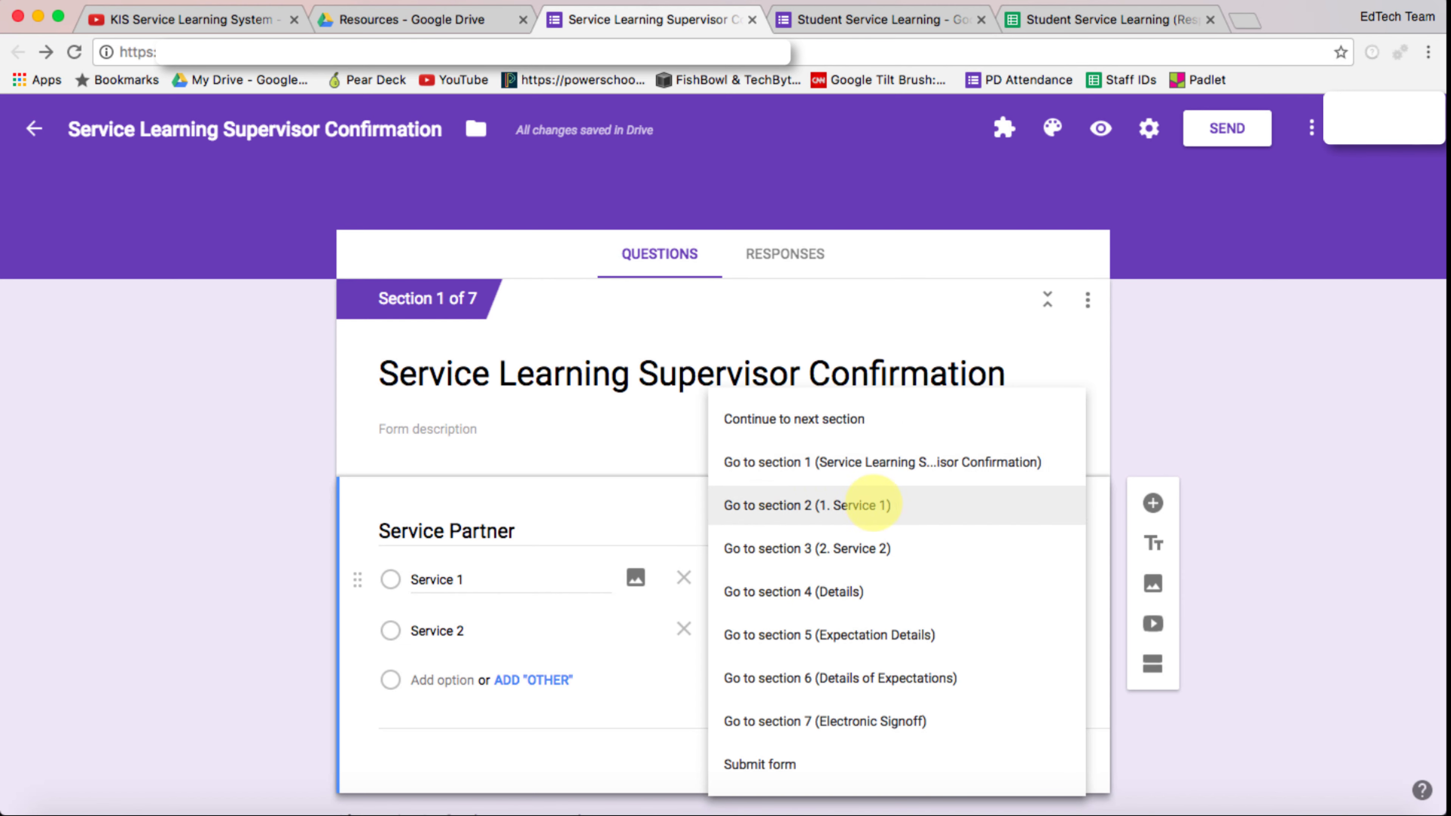
left_click(873, 503)
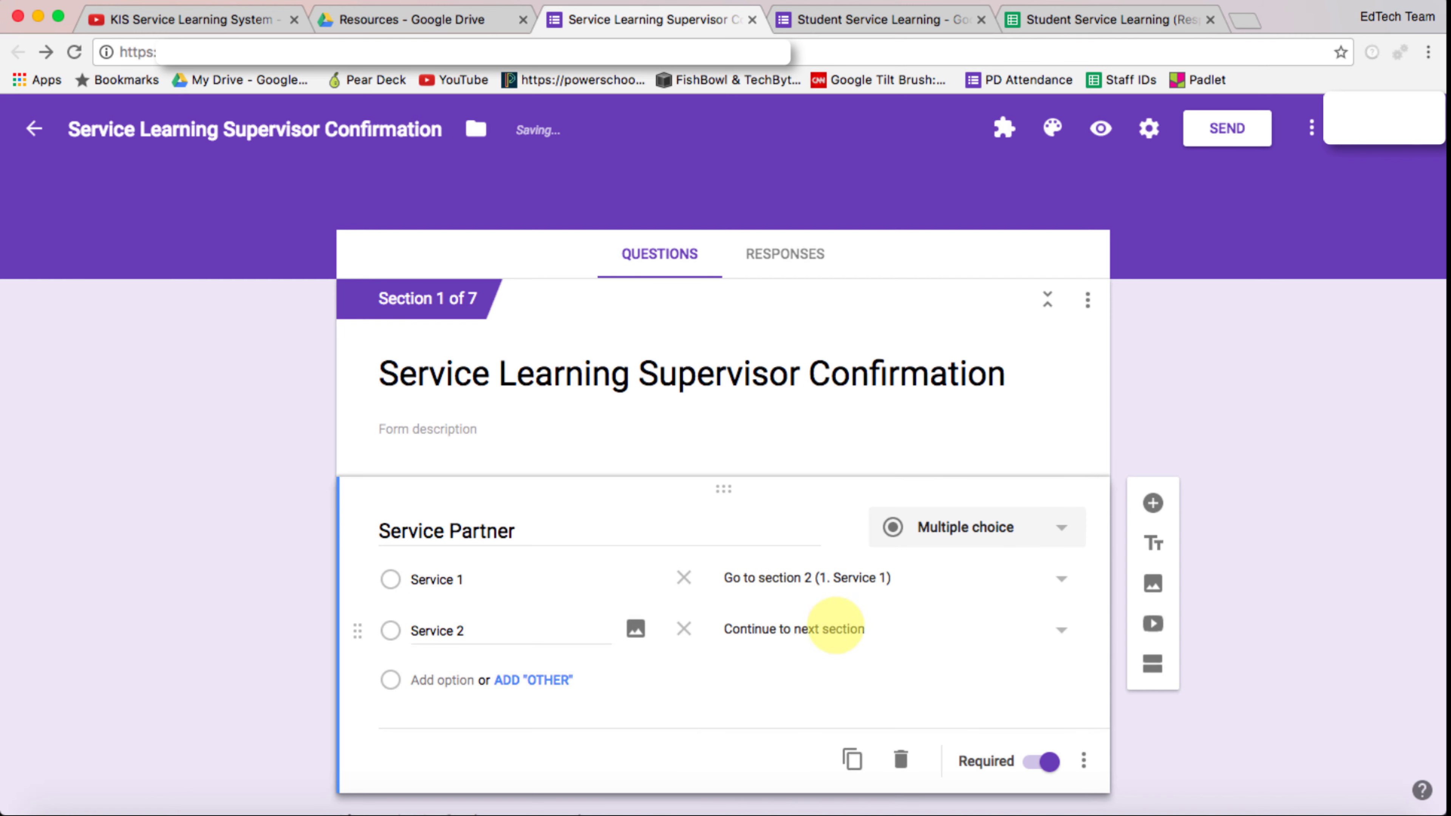
left_click(832, 626)
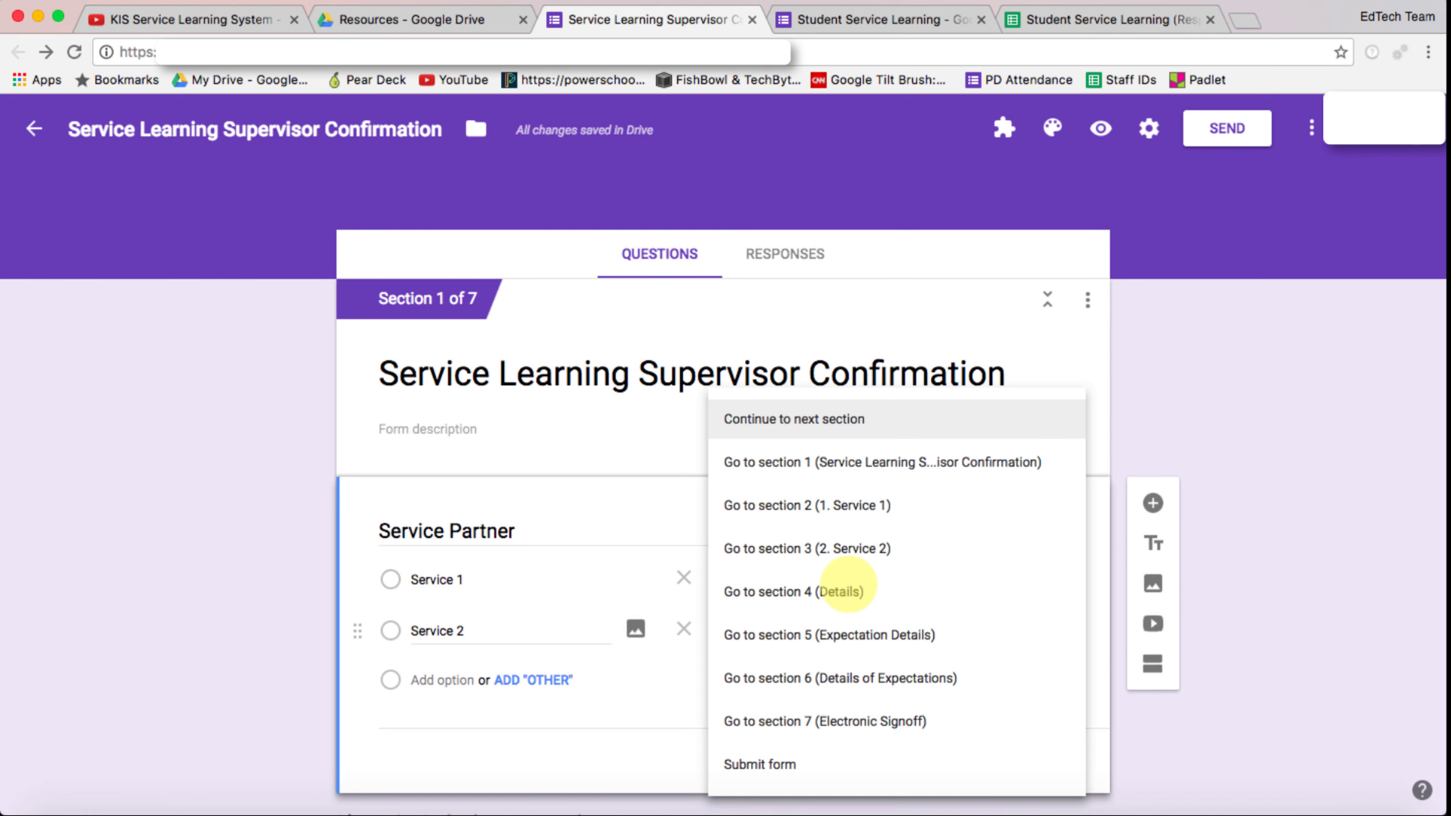
left_click(864, 547)
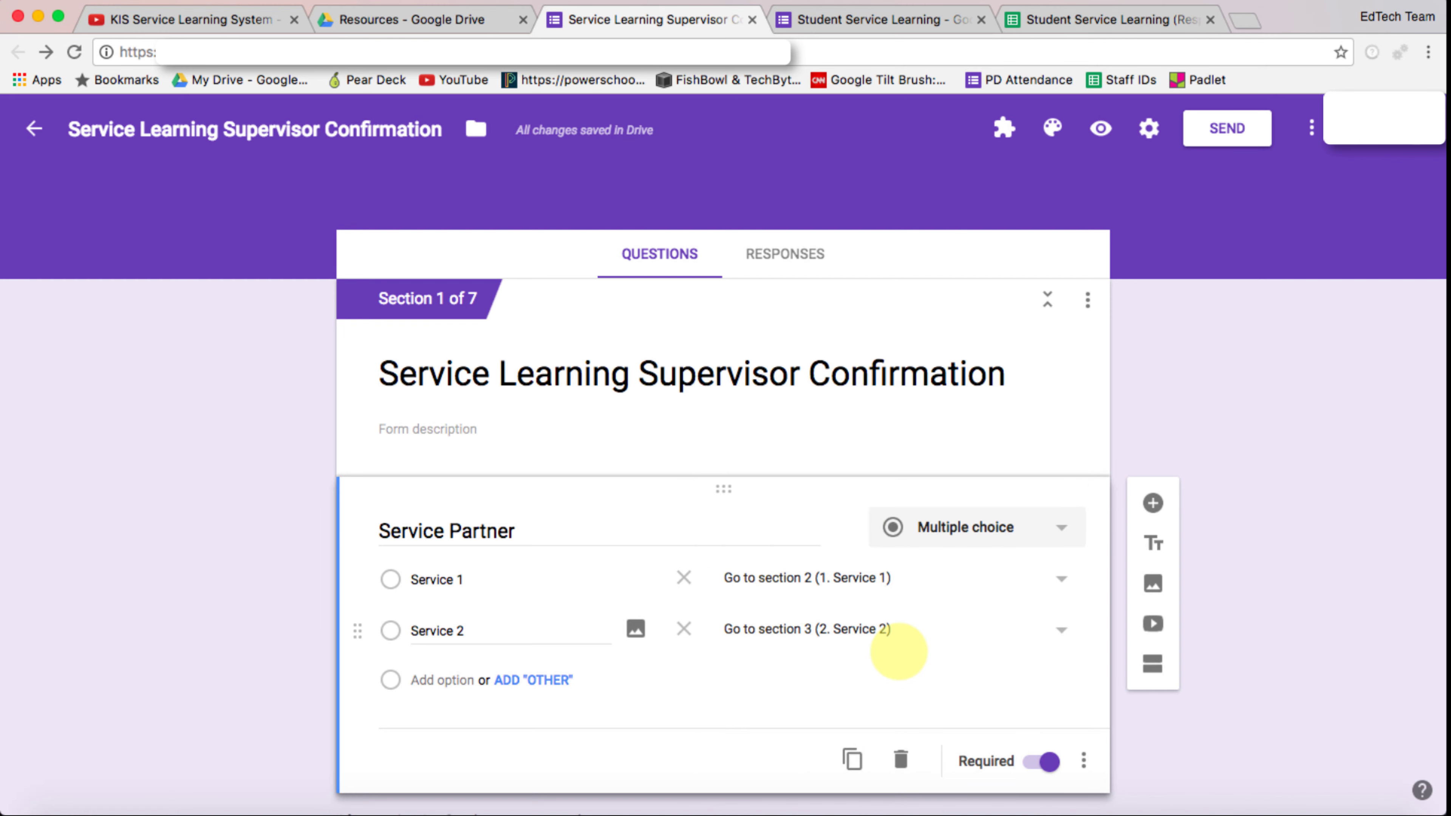
Step: Set both 'After section 2' and 'After section 3' to go to section 4 (Details)
scroll(899, 652, "down", 10)
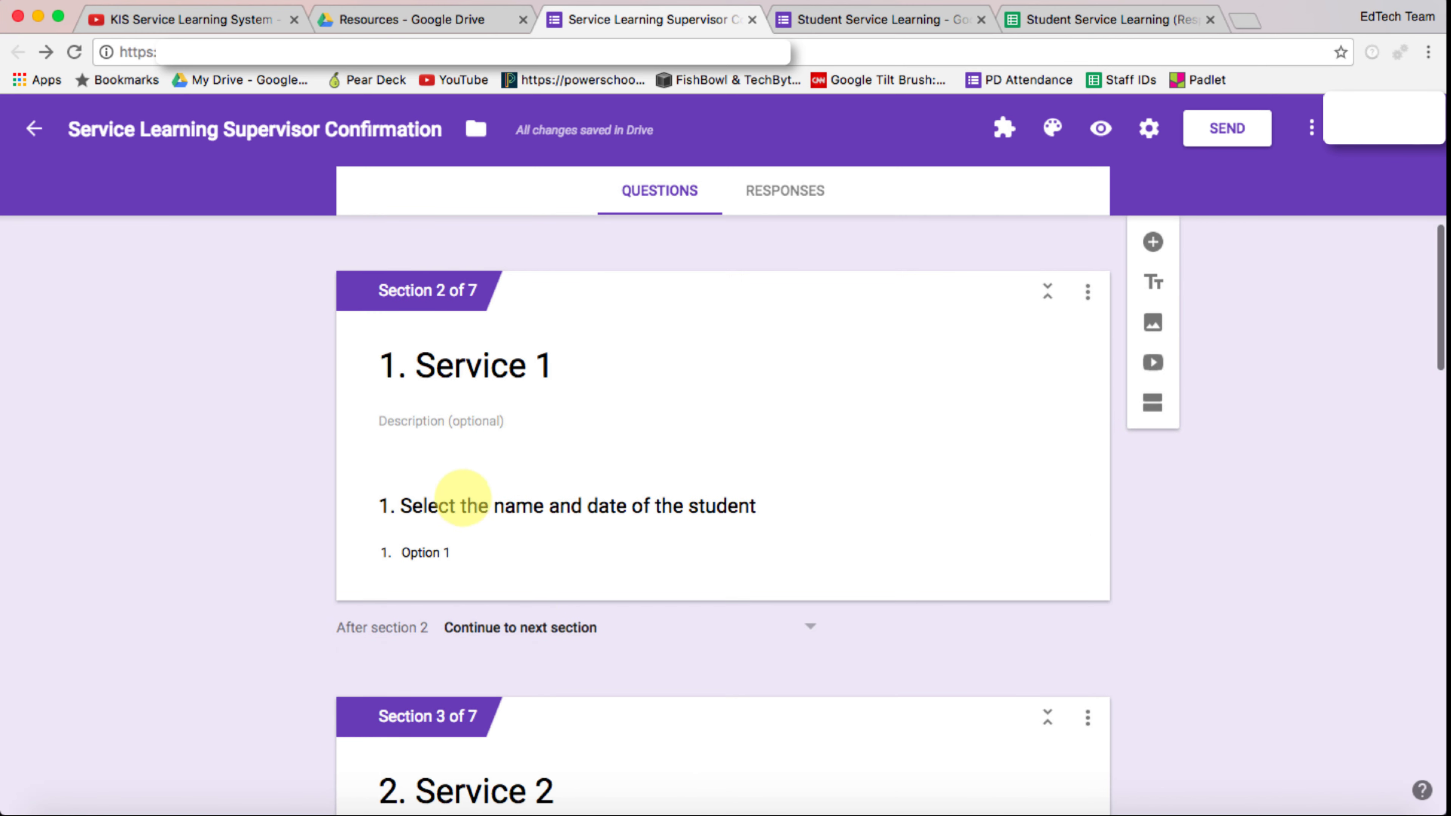
scroll(435, 220, "down", 2)
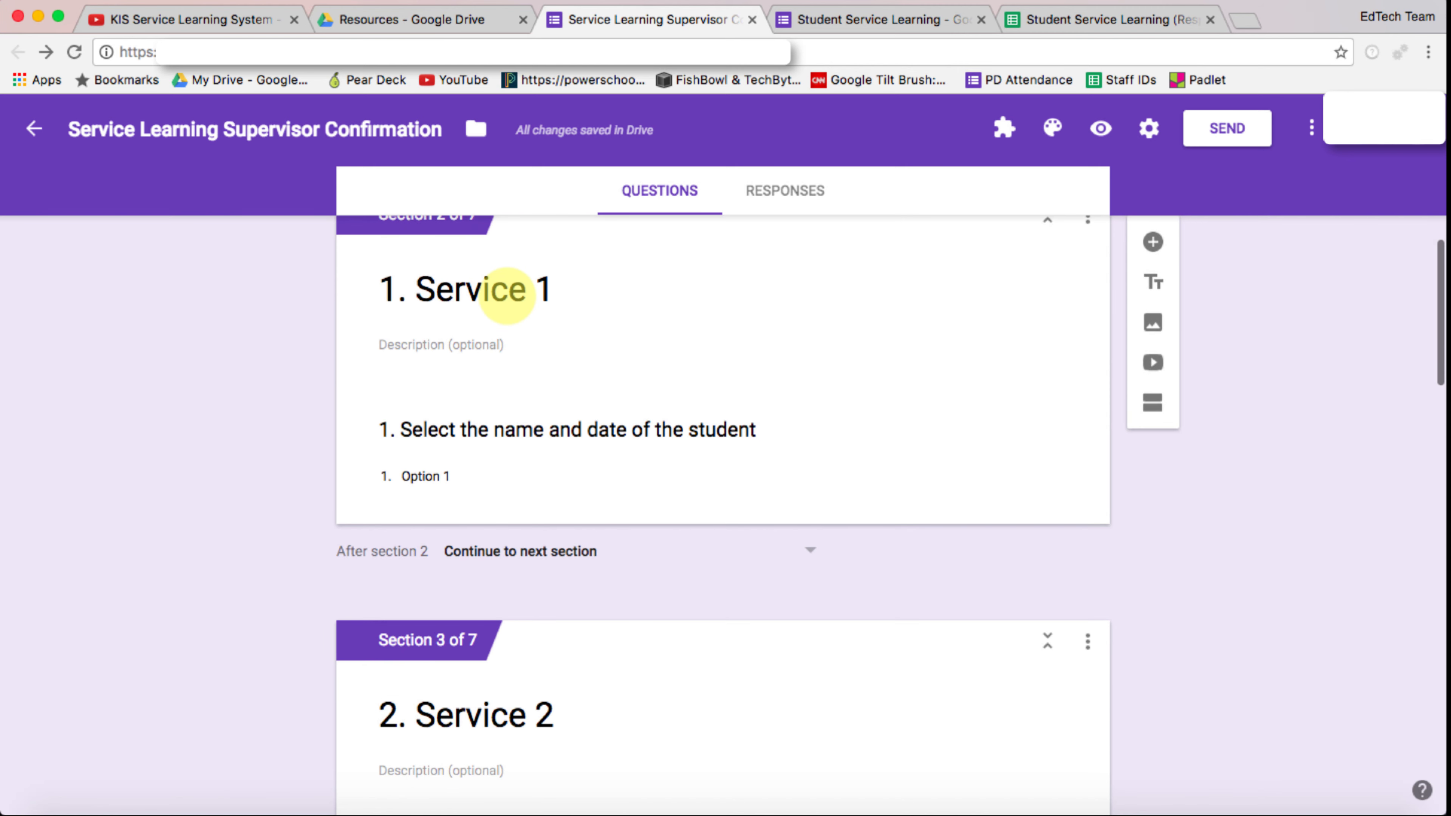
scroll(503, 517, "up", 1)
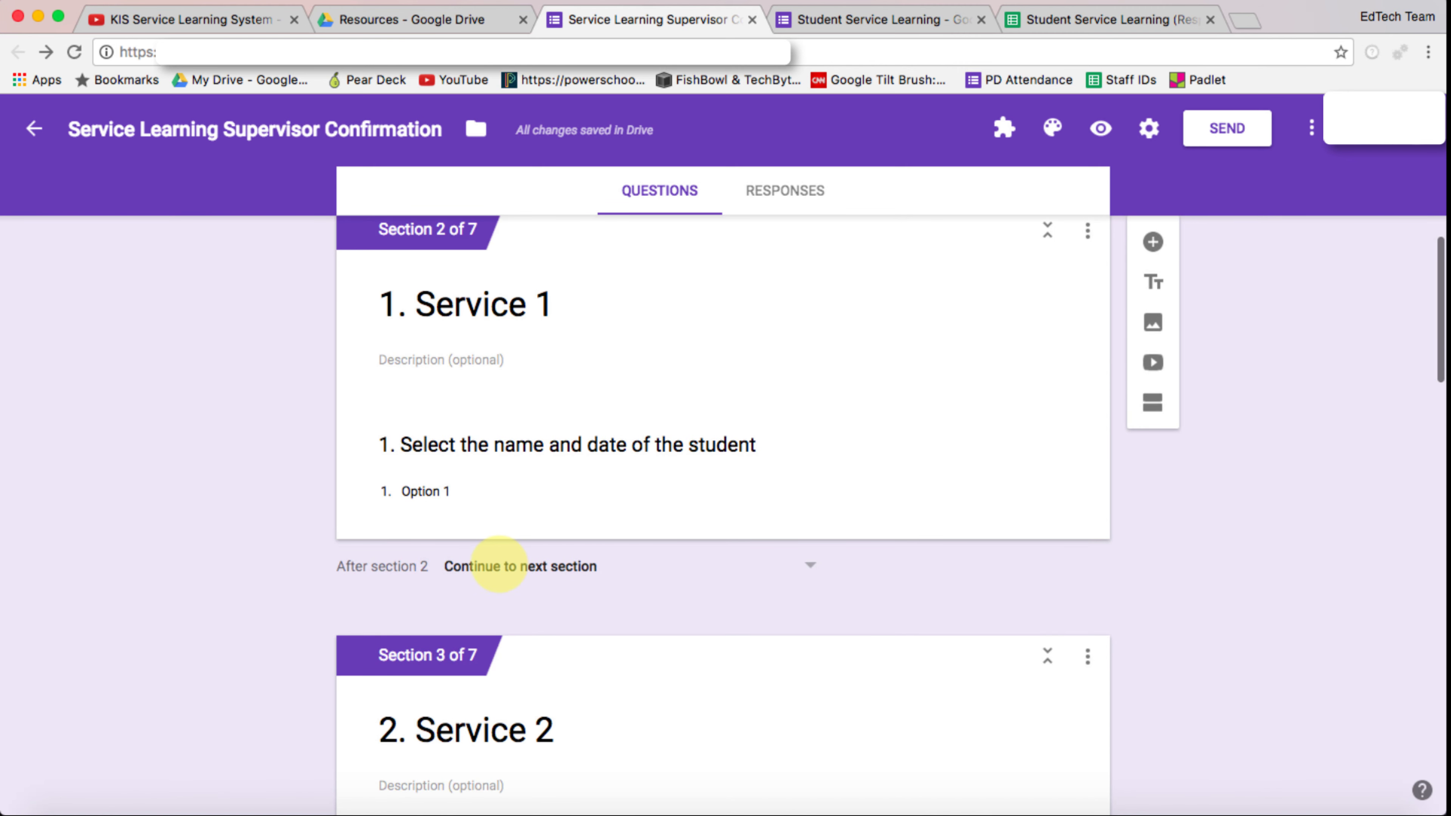
left_click(531, 566)
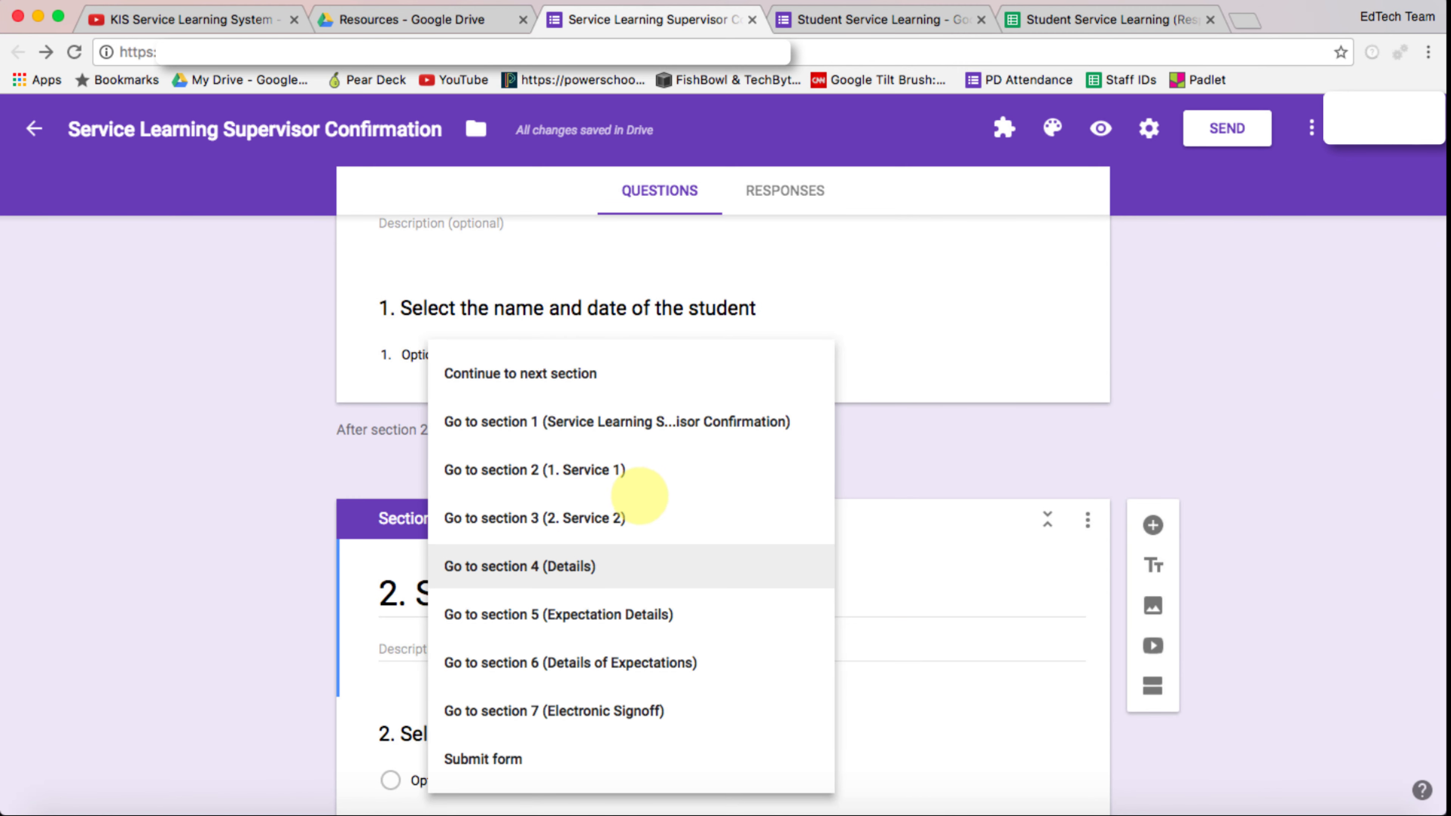
left_click(712, 572)
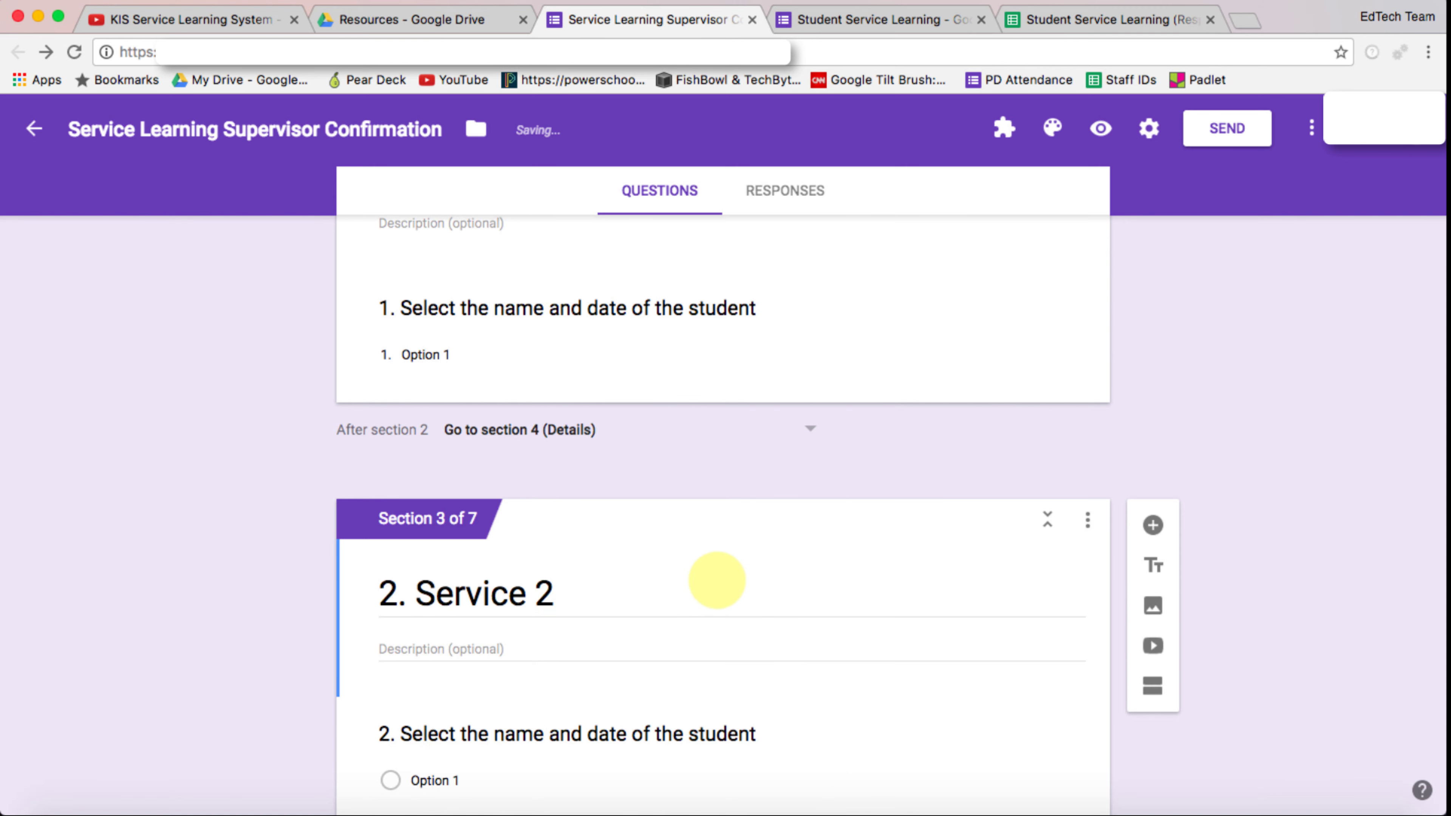
scroll(712, 577, "down", 6)
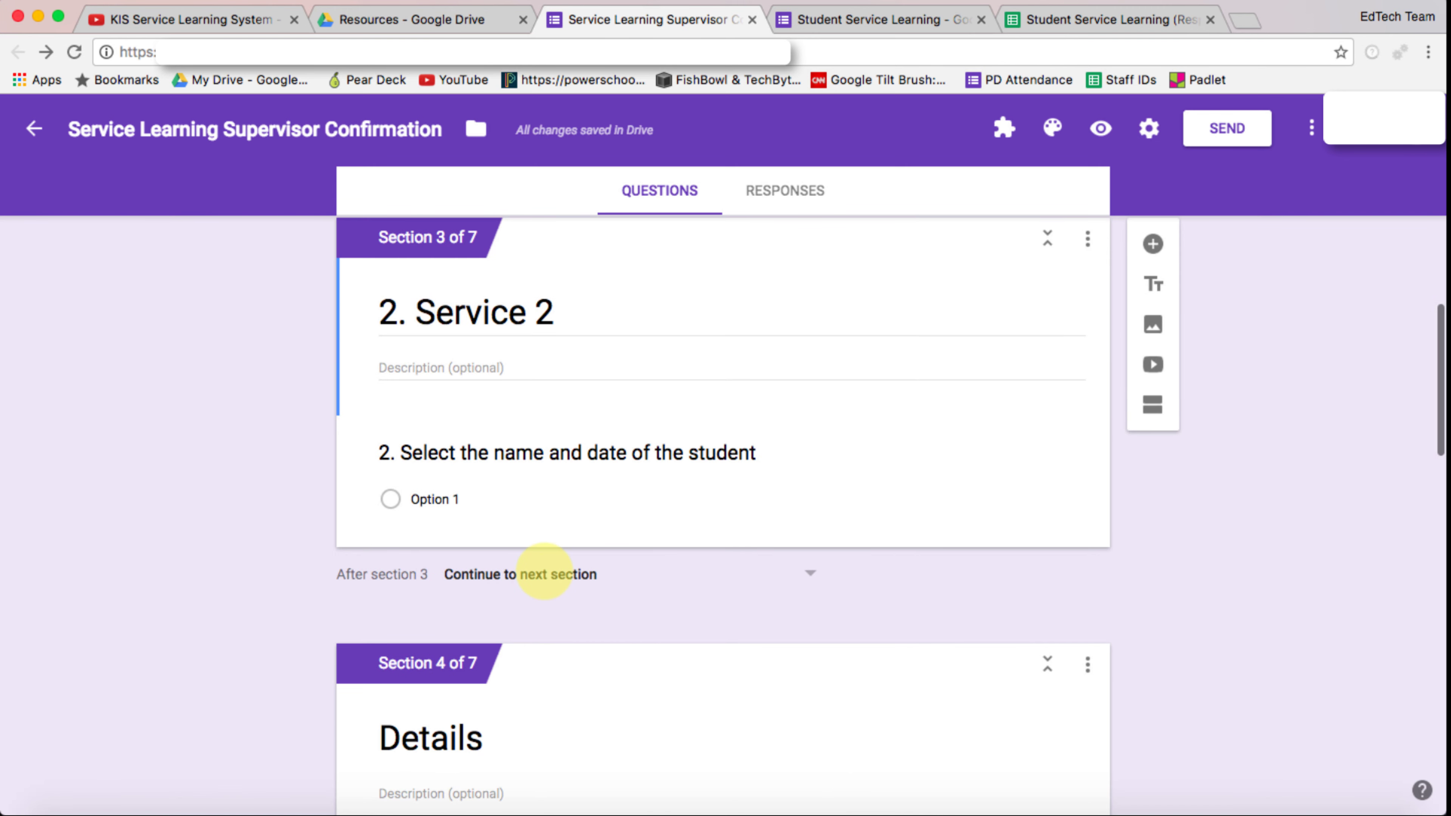
left_click(544, 572)
left_click(578, 564)
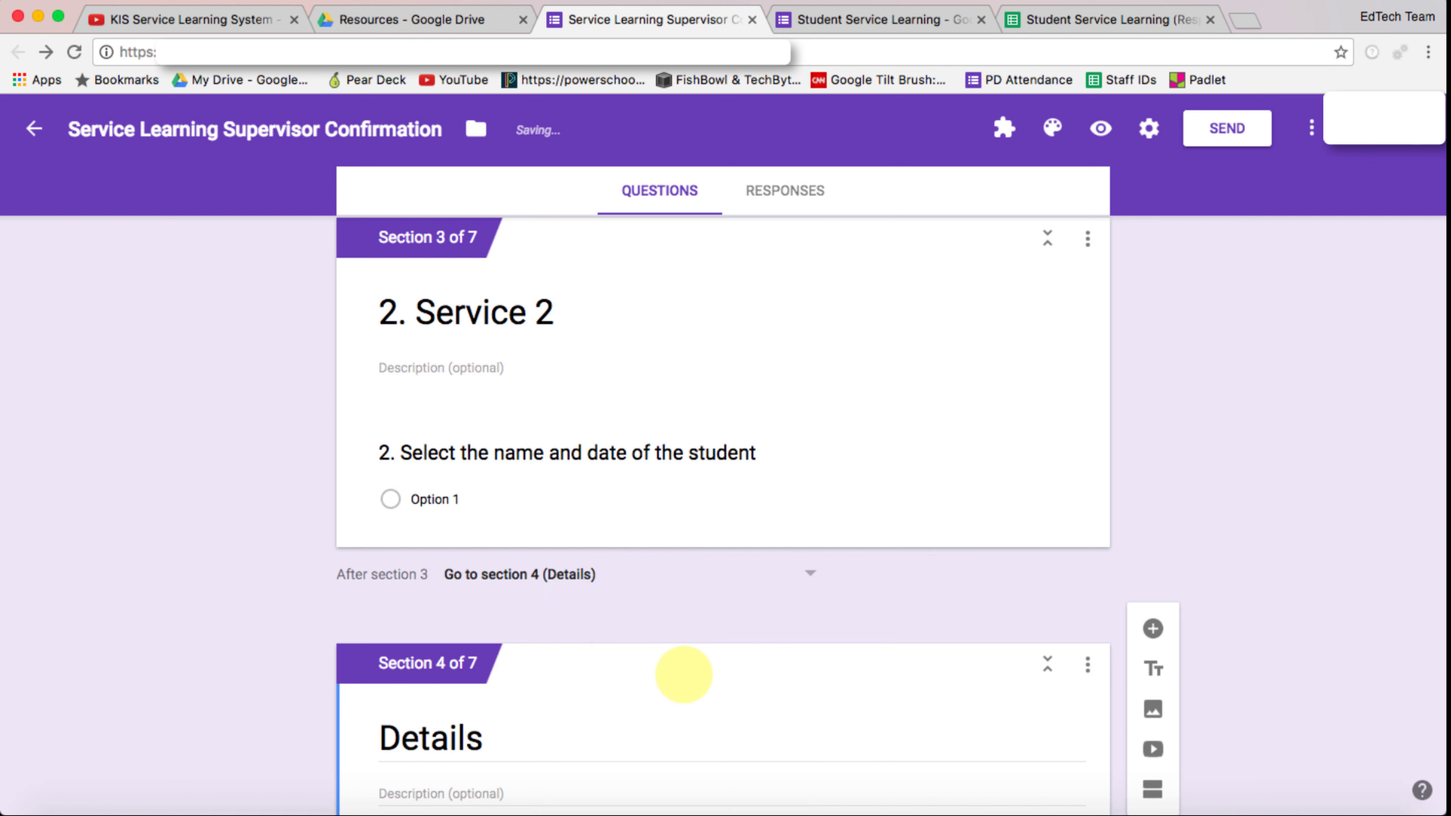
scroll(684, 675, "down", 6)
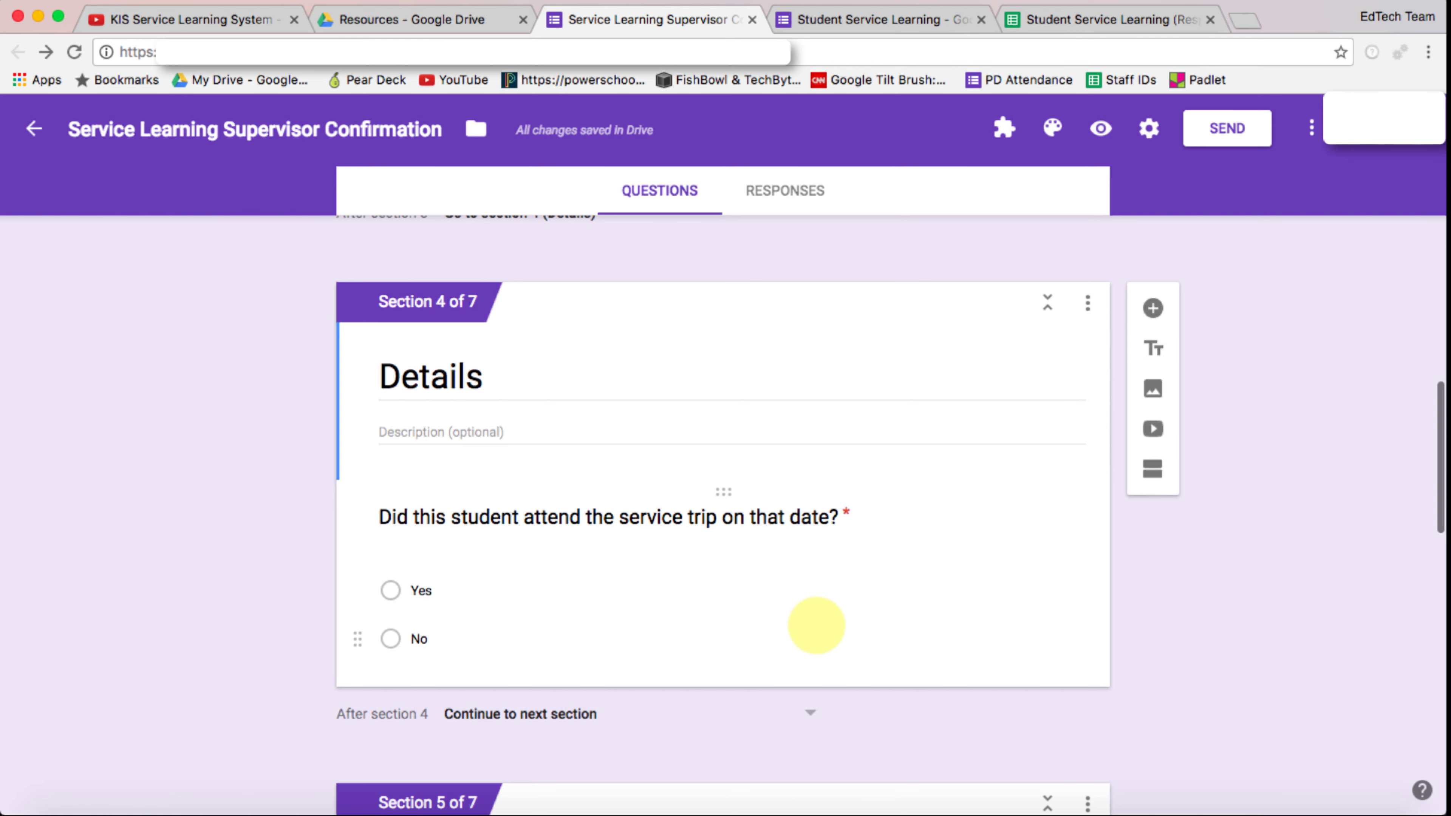
Step: Send attendance Yes answers to Expectation Details and No answers to Electronic Signoff
scroll(816, 625, "down", 1)
left_click(836, 558)
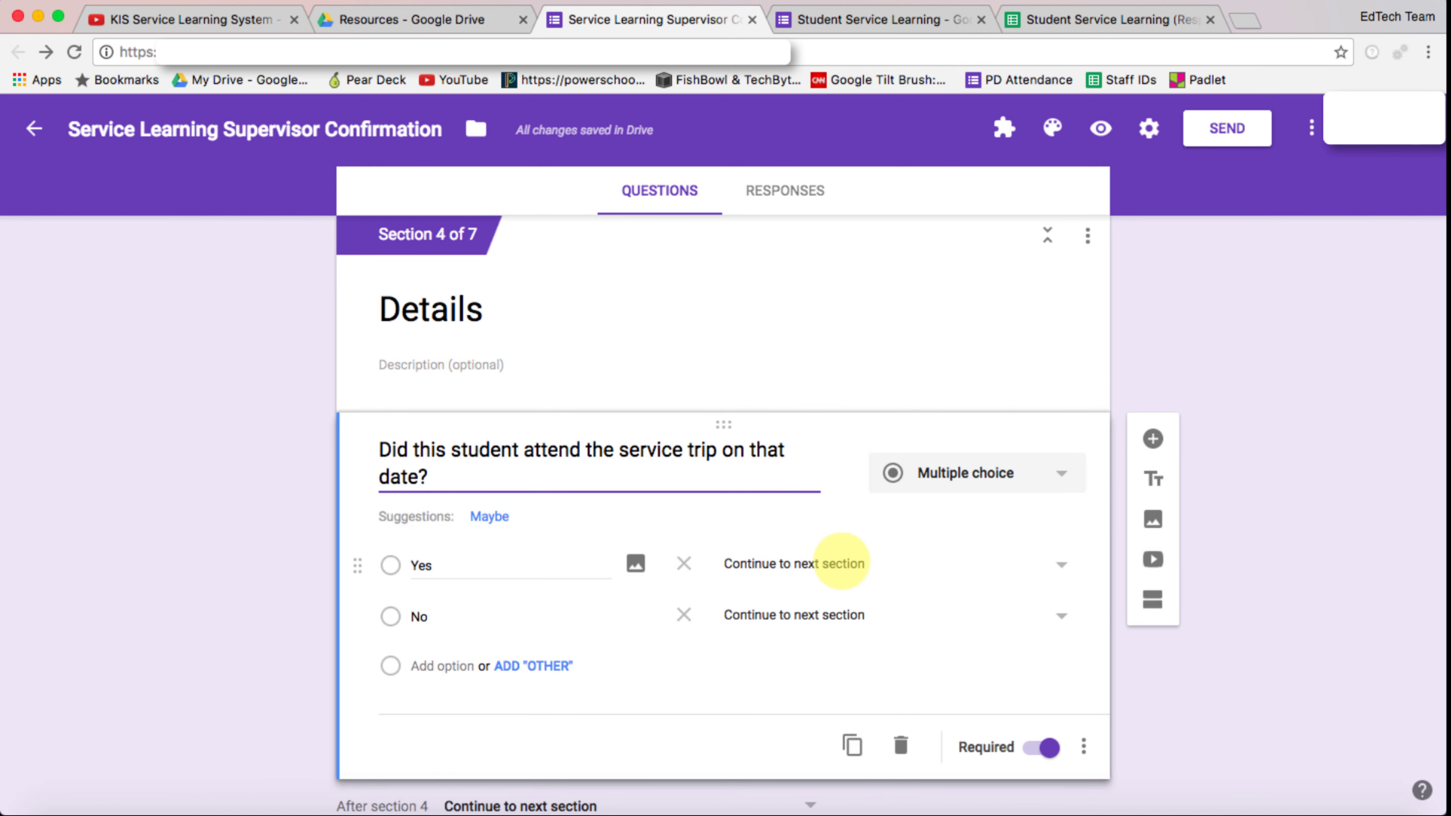
left_click(842, 563)
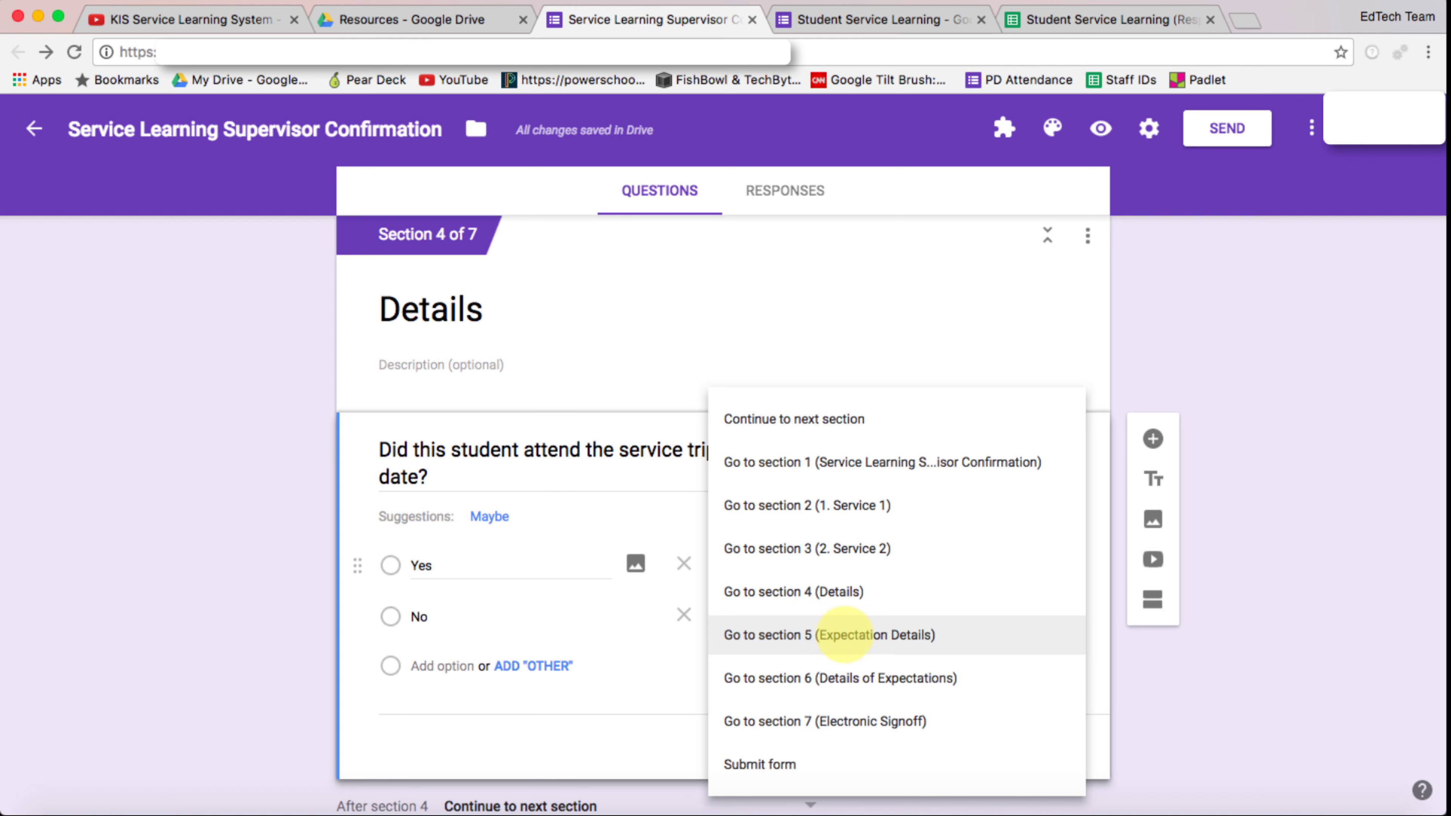
left_click(843, 633)
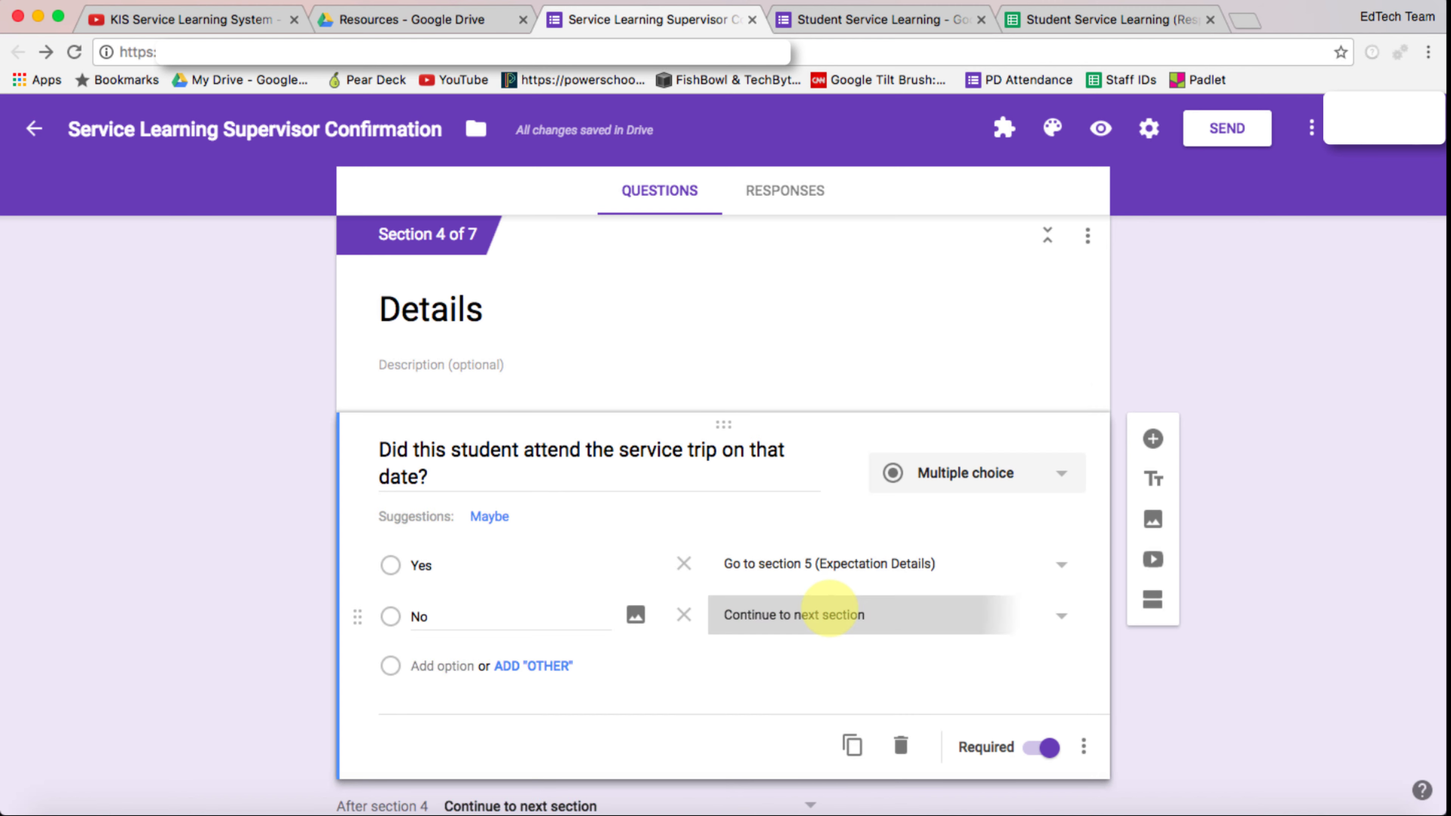
left_click(834, 616)
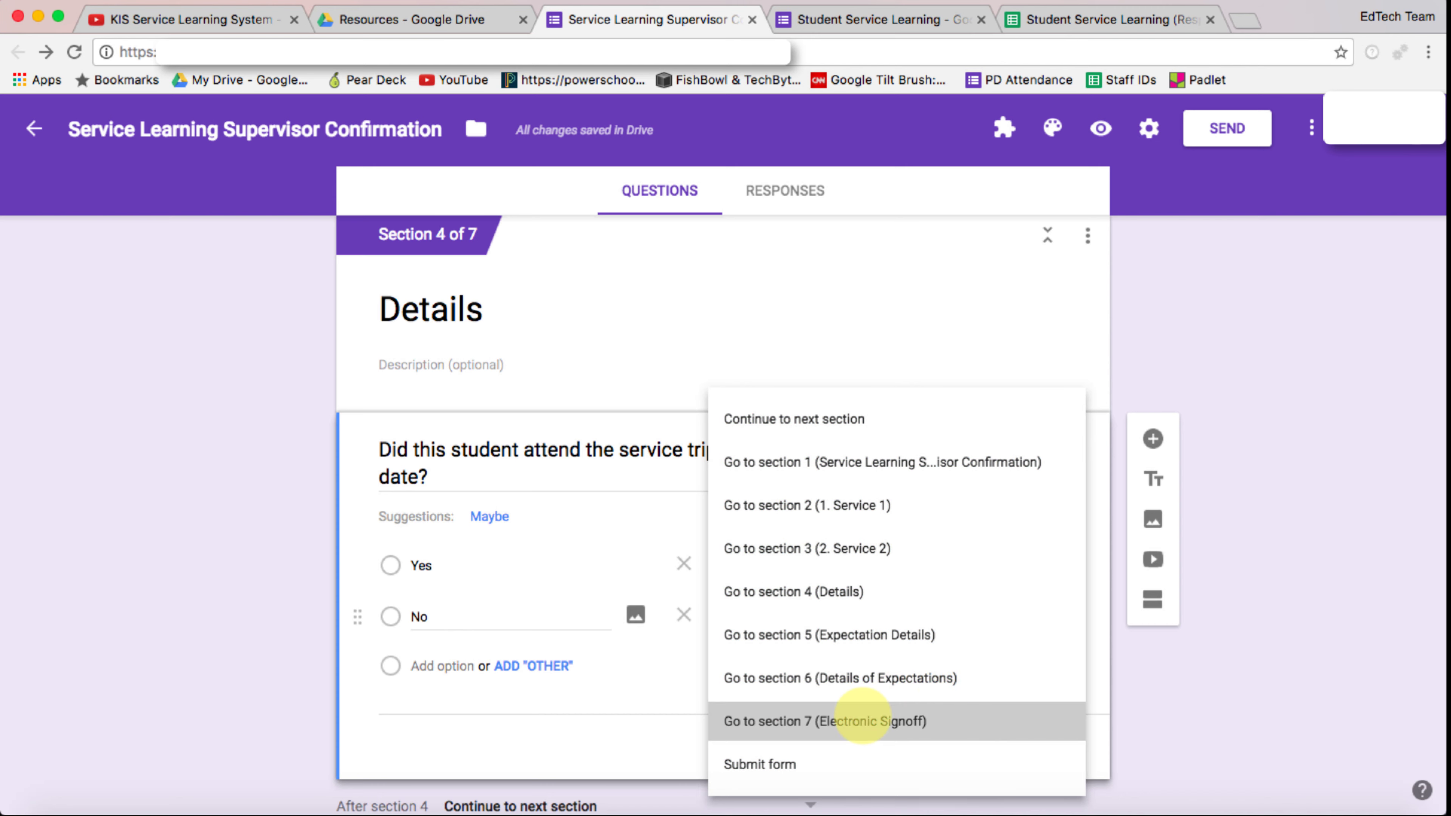
left_click(863, 717)
scroll(662, 553, "down", 5)
scroll(661, 553, "up", 3)
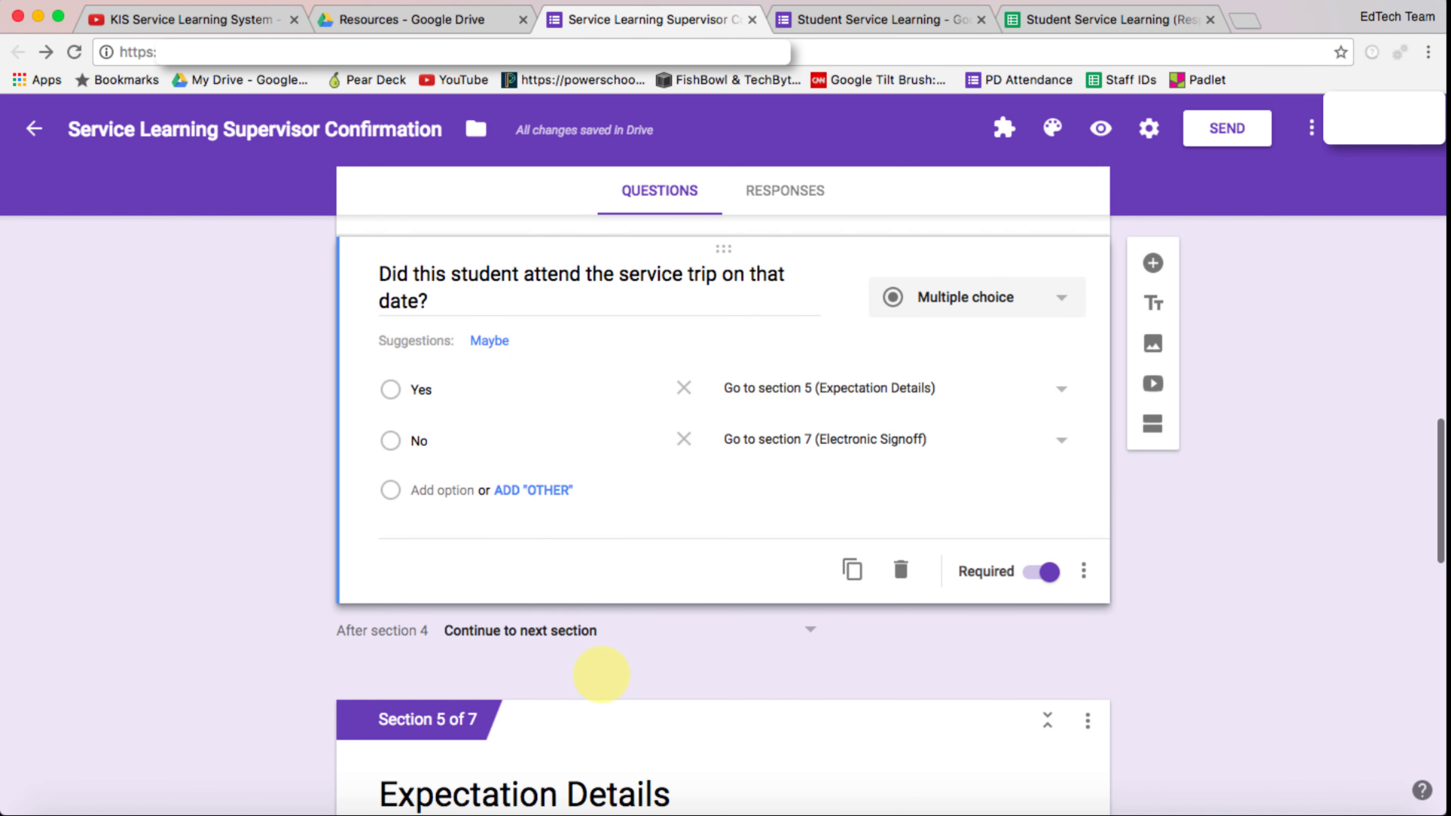
Step: Send expectations Yes answers to Electronic Signoff and No answers to Details of Expectations
scroll(798, 696, "down", 7)
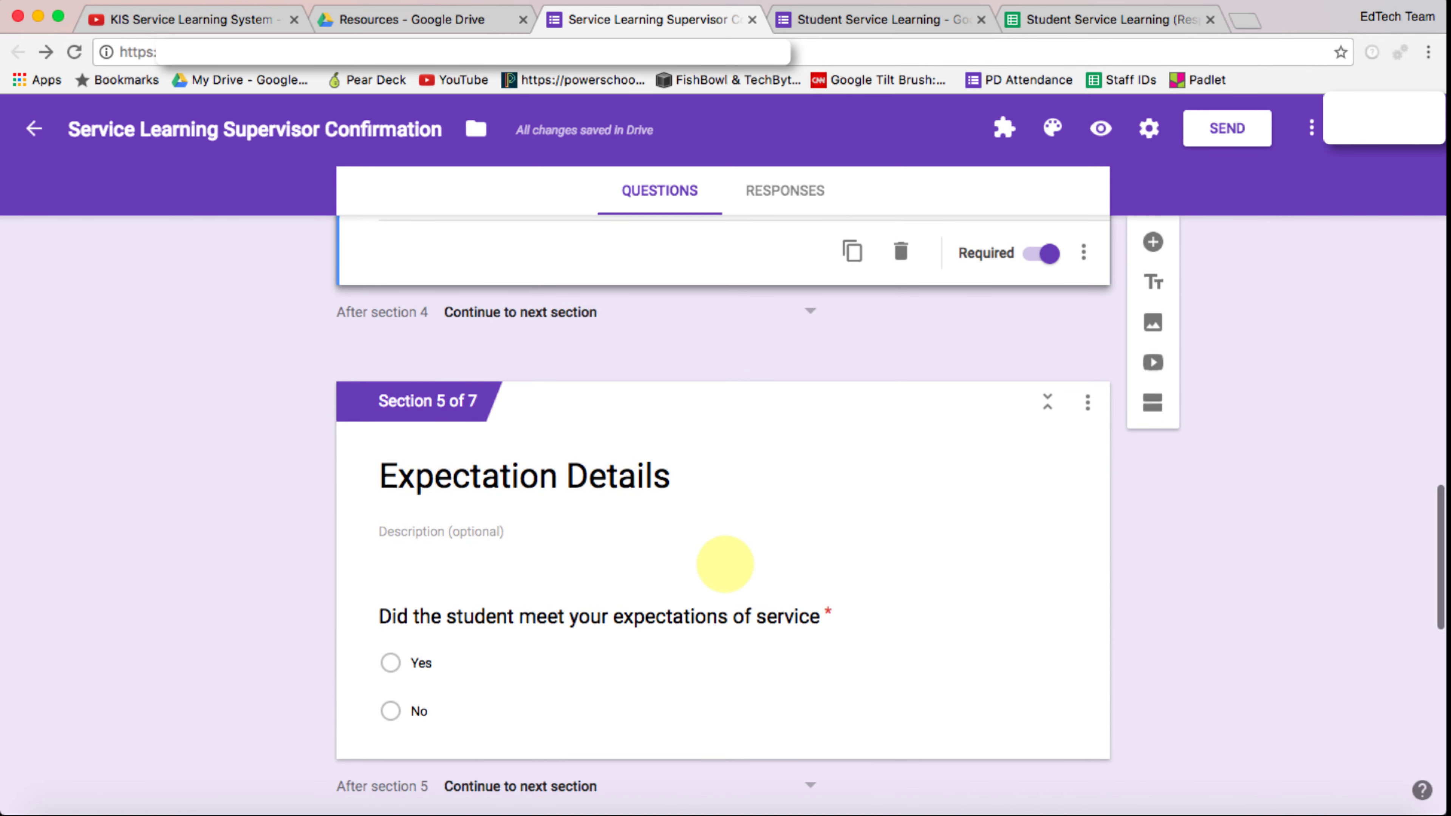
scroll(725, 564, "down", 3)
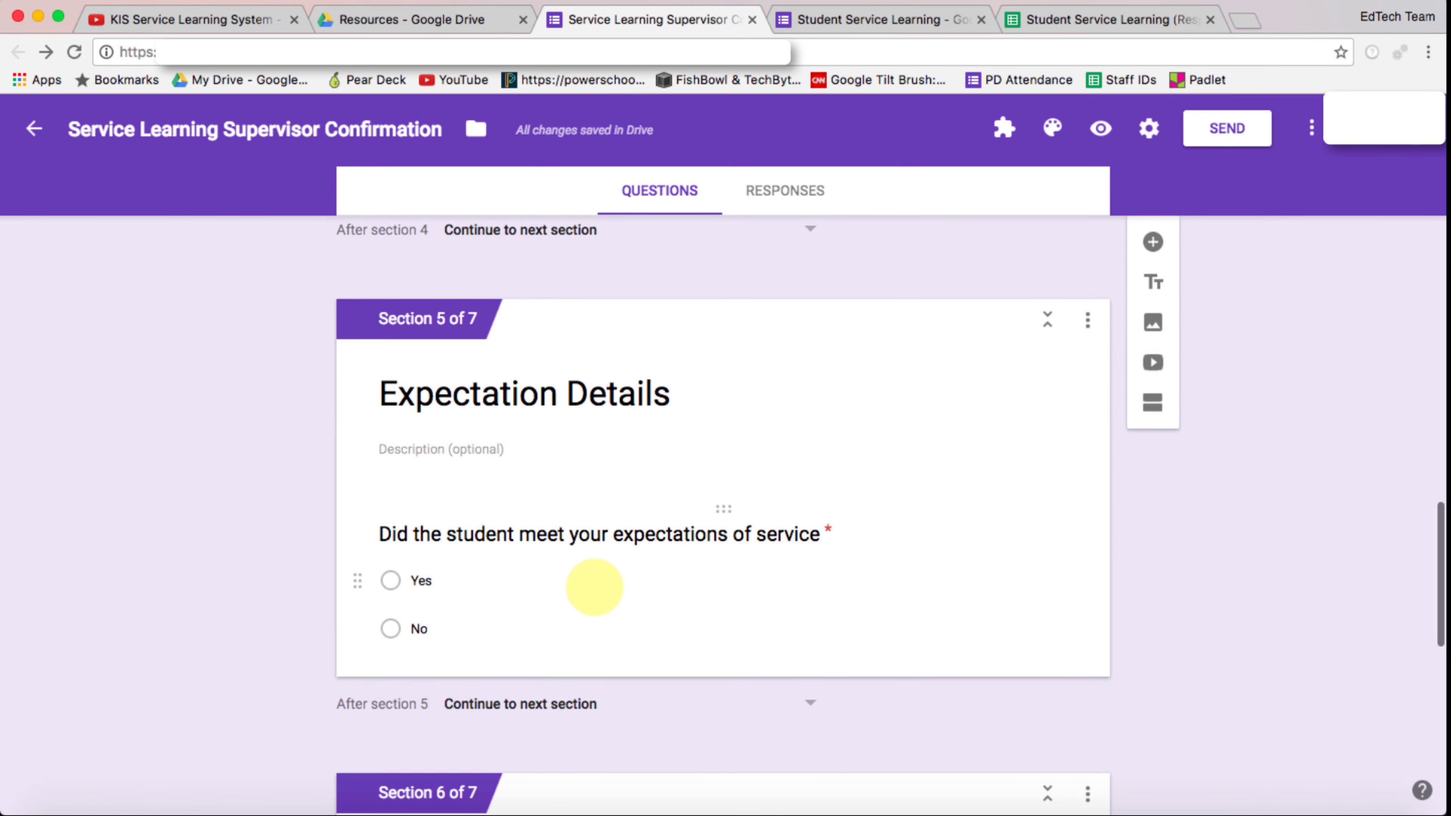
left_click(592, 587)
left_click(733, 543)
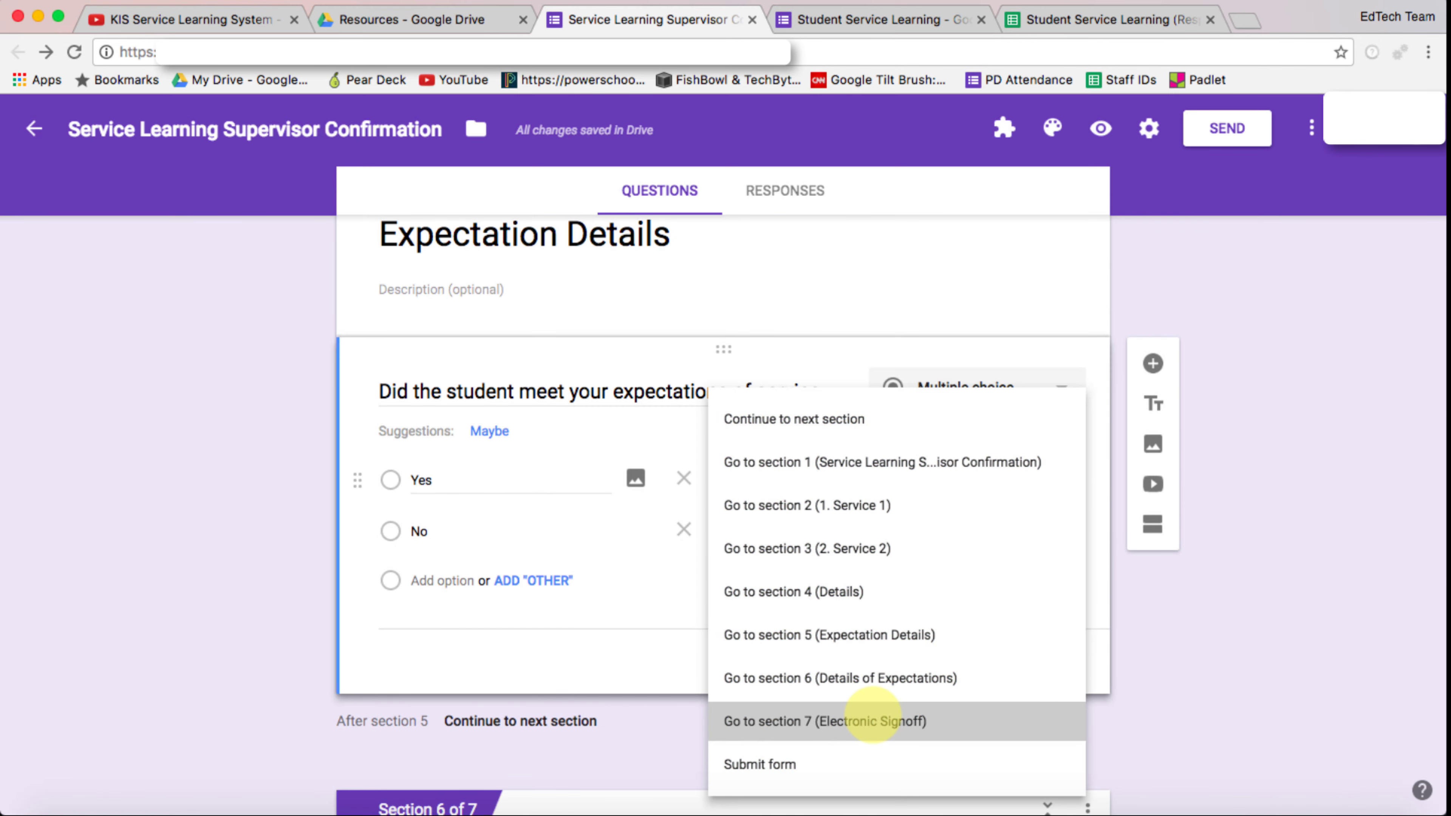
left_click(872, 721)
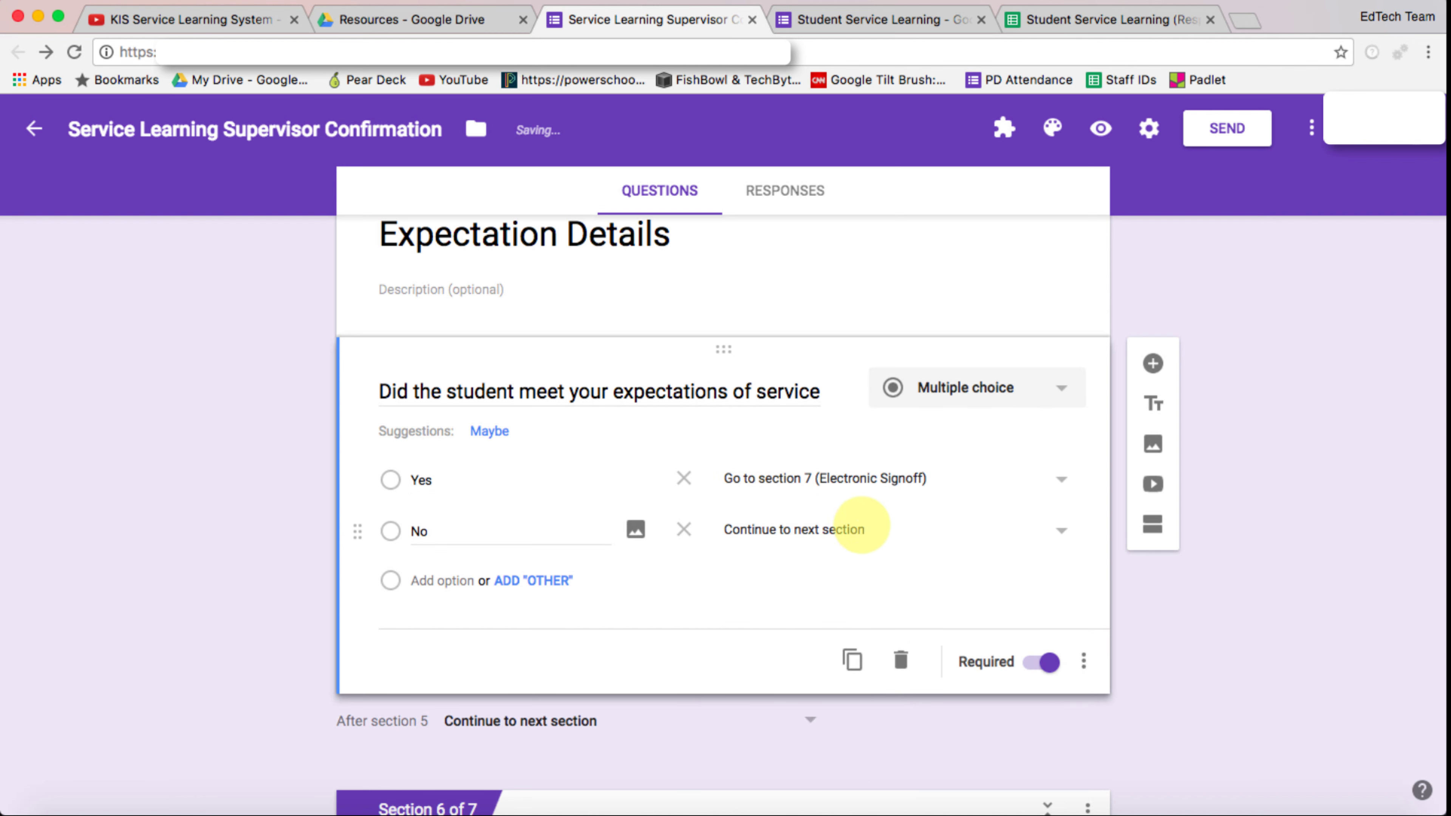
left_click(861, 525)
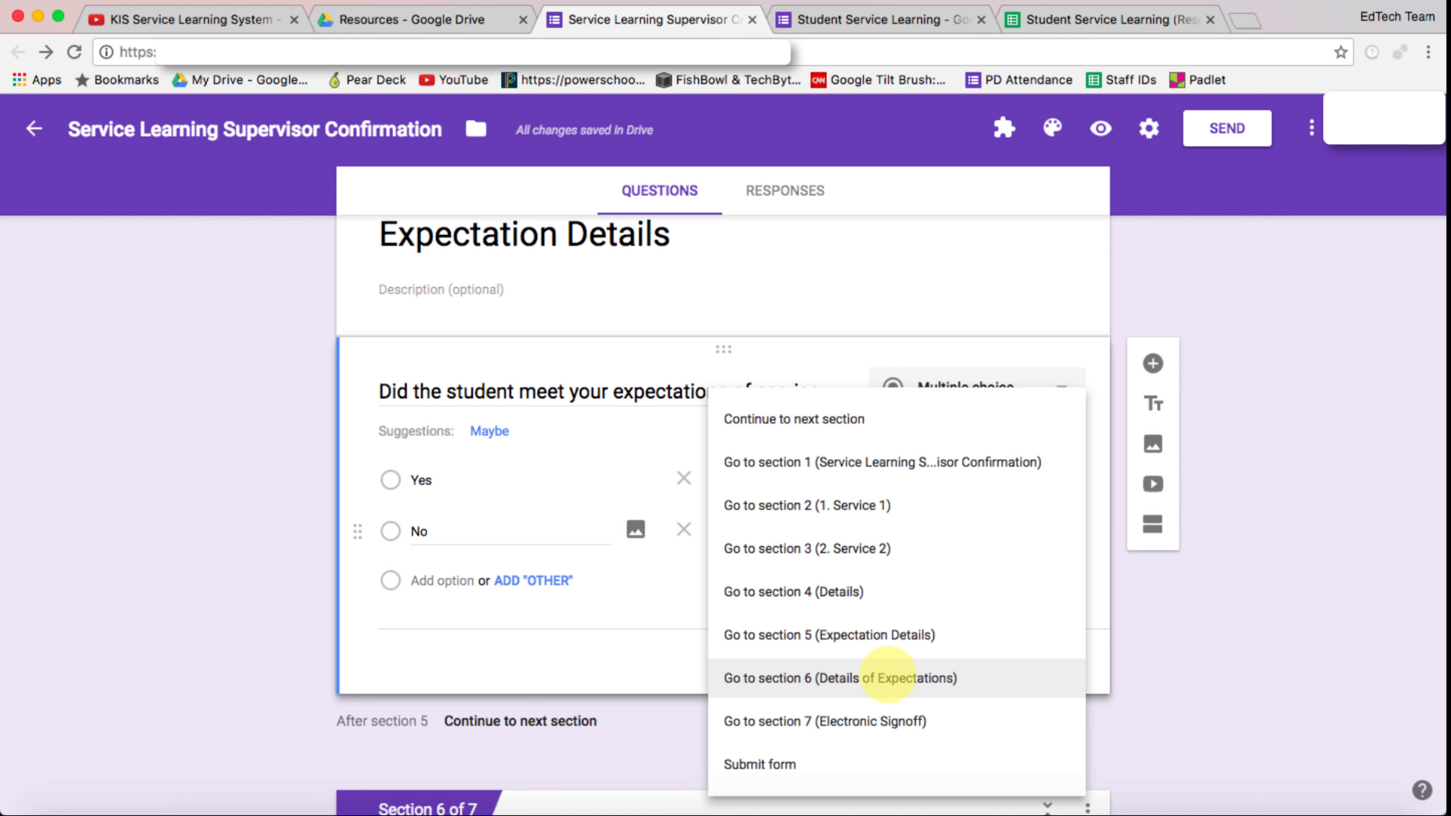
left_click(887, 674)
scroll(727, 596, "down", 3)
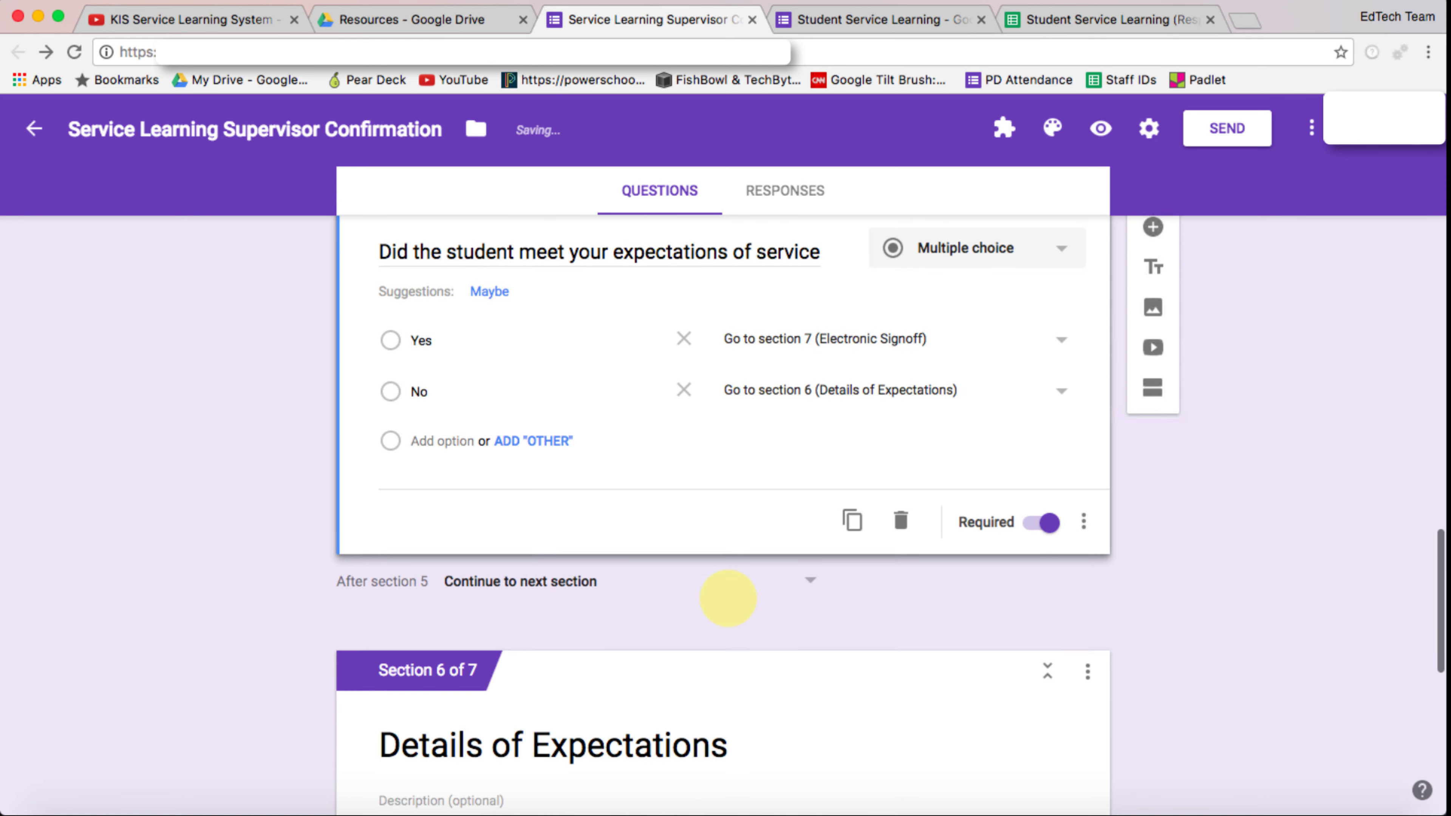
scroll(728, 597, "down", 2)
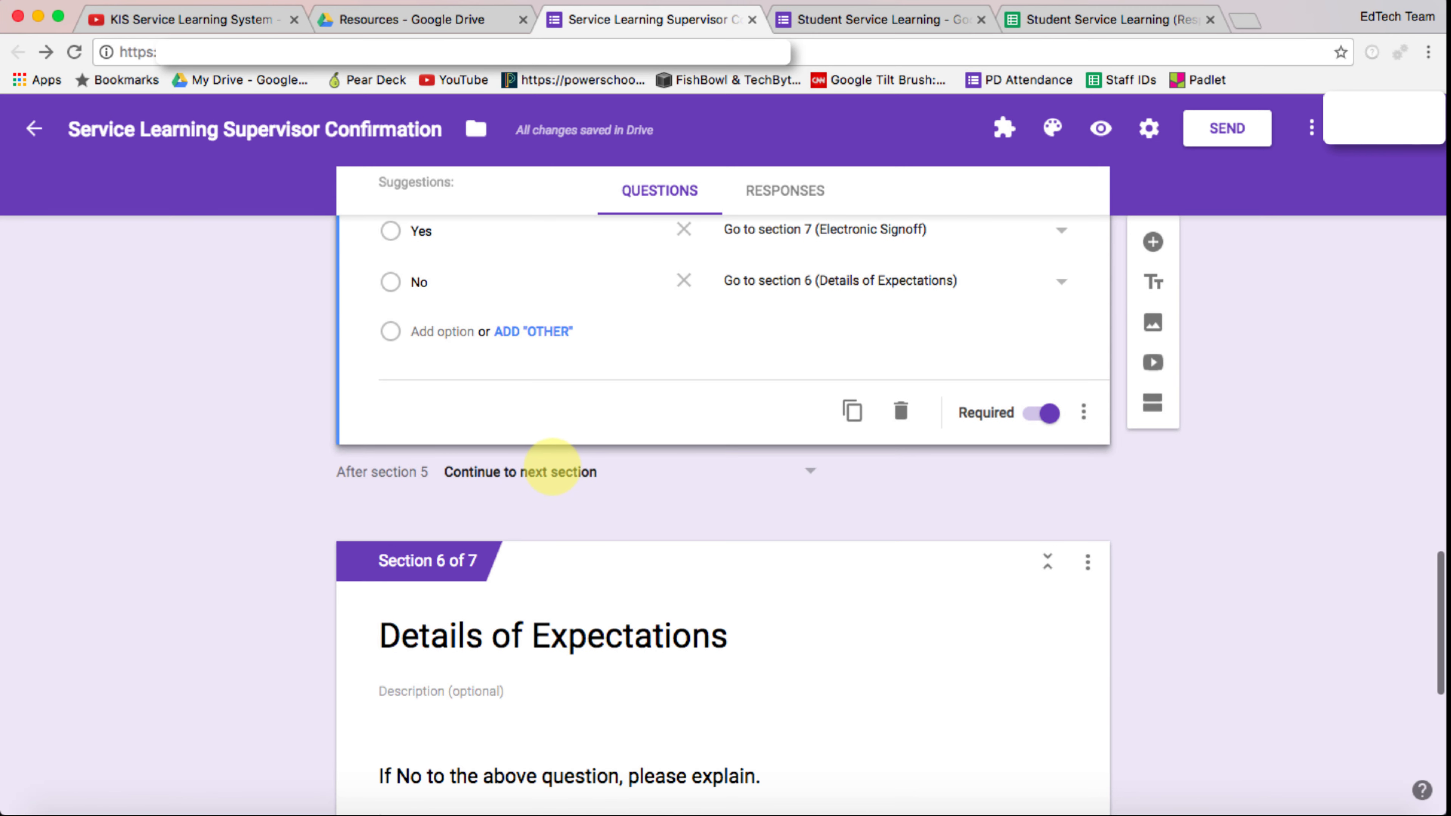
scroll(549, 469, "down", 5)
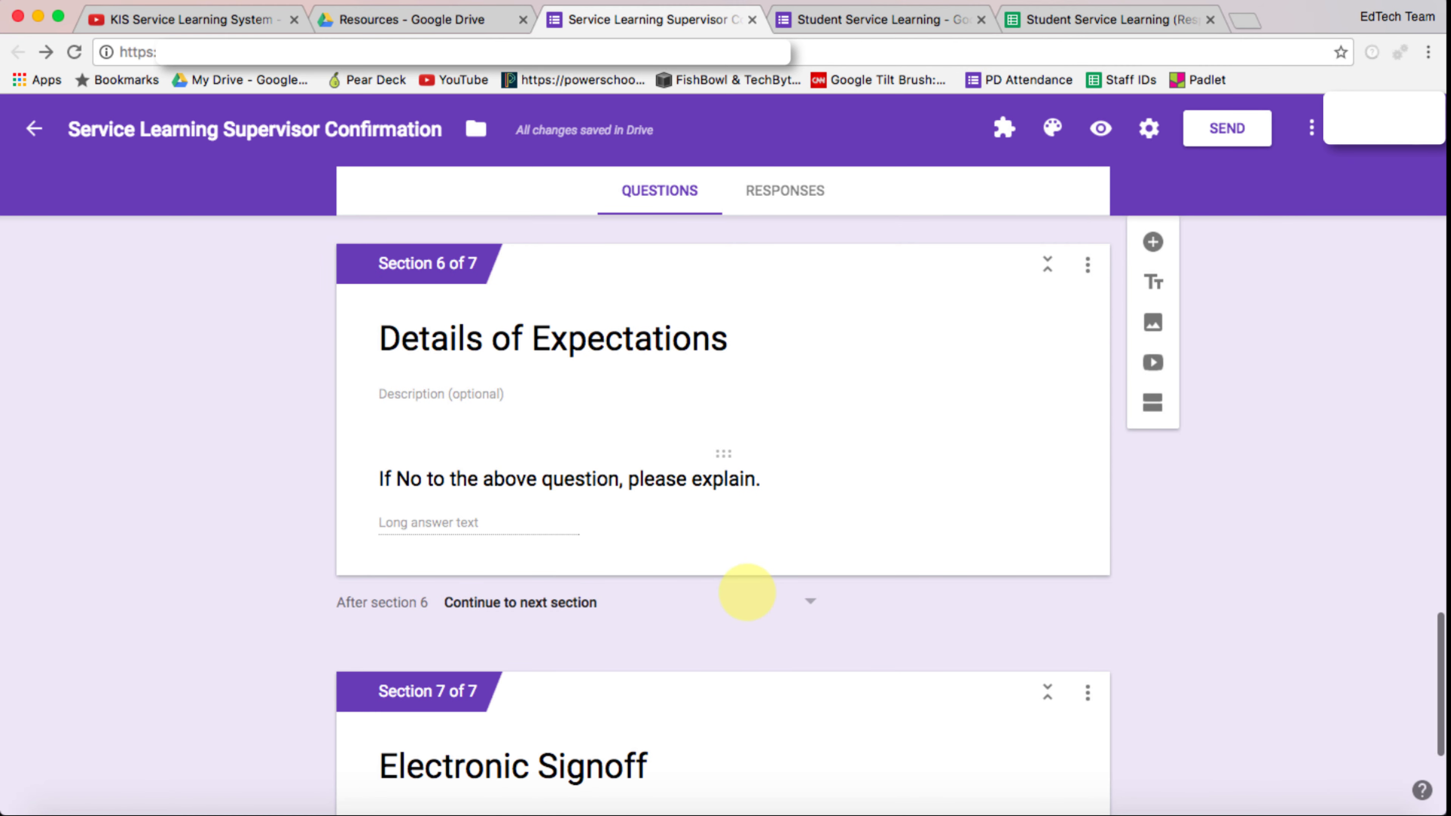
scroll(747, 592, "down", 5)
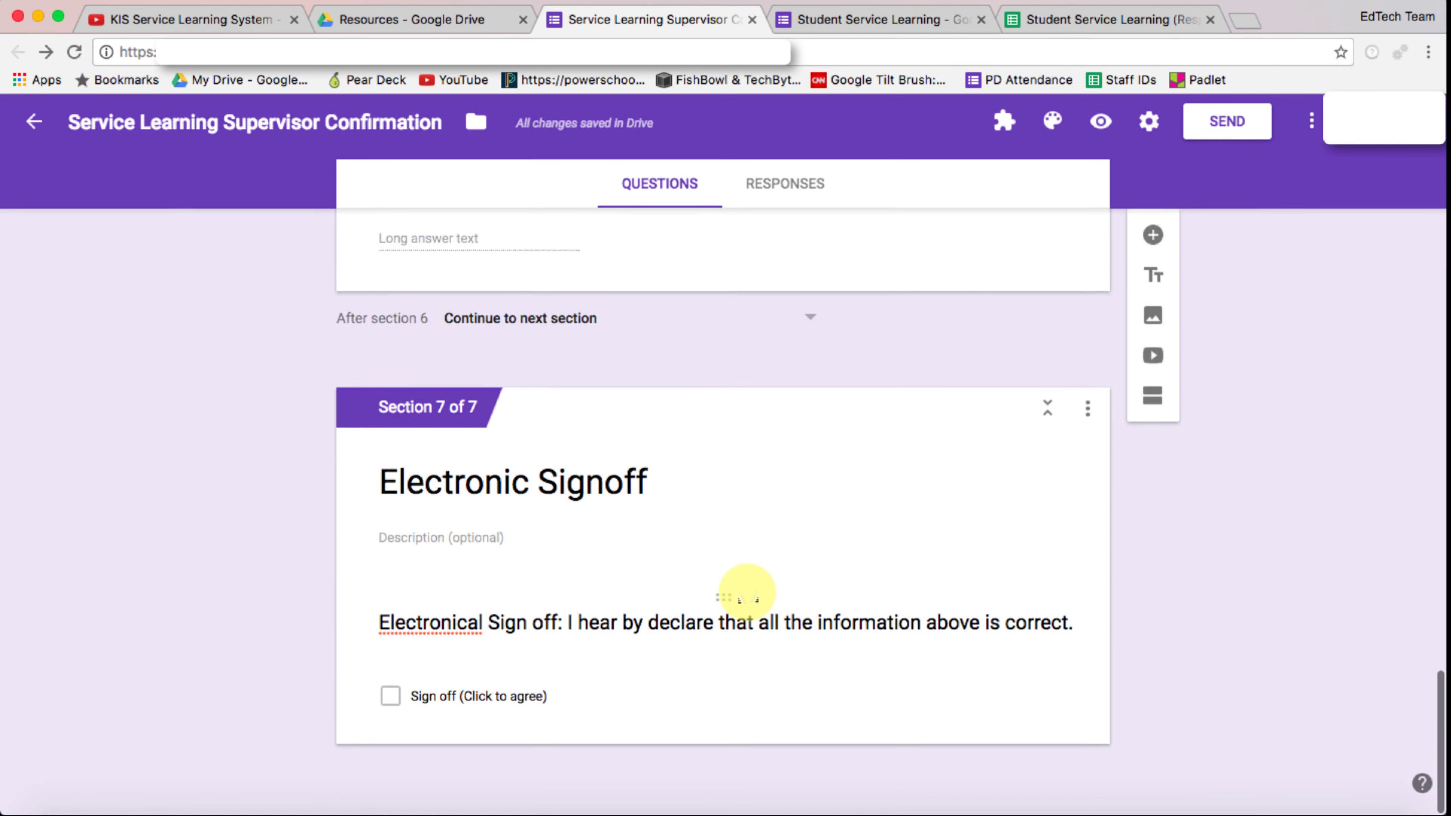
Step: Link the responses to a new 'Service Learning Supervisor Confirmation (Responses)' spreadsheet
scroll(747, 592, "up", 20)
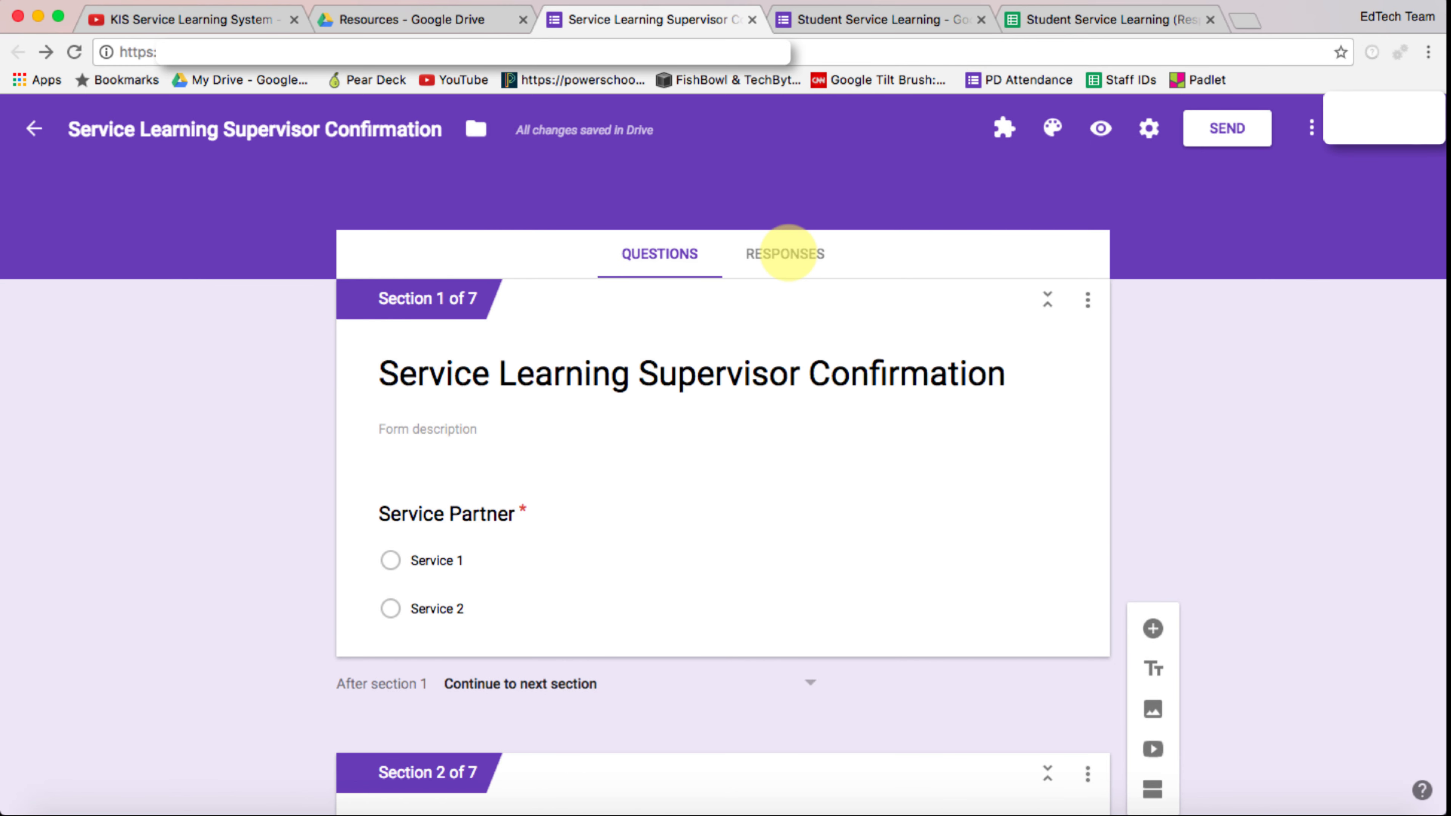
left_click(787, 252)
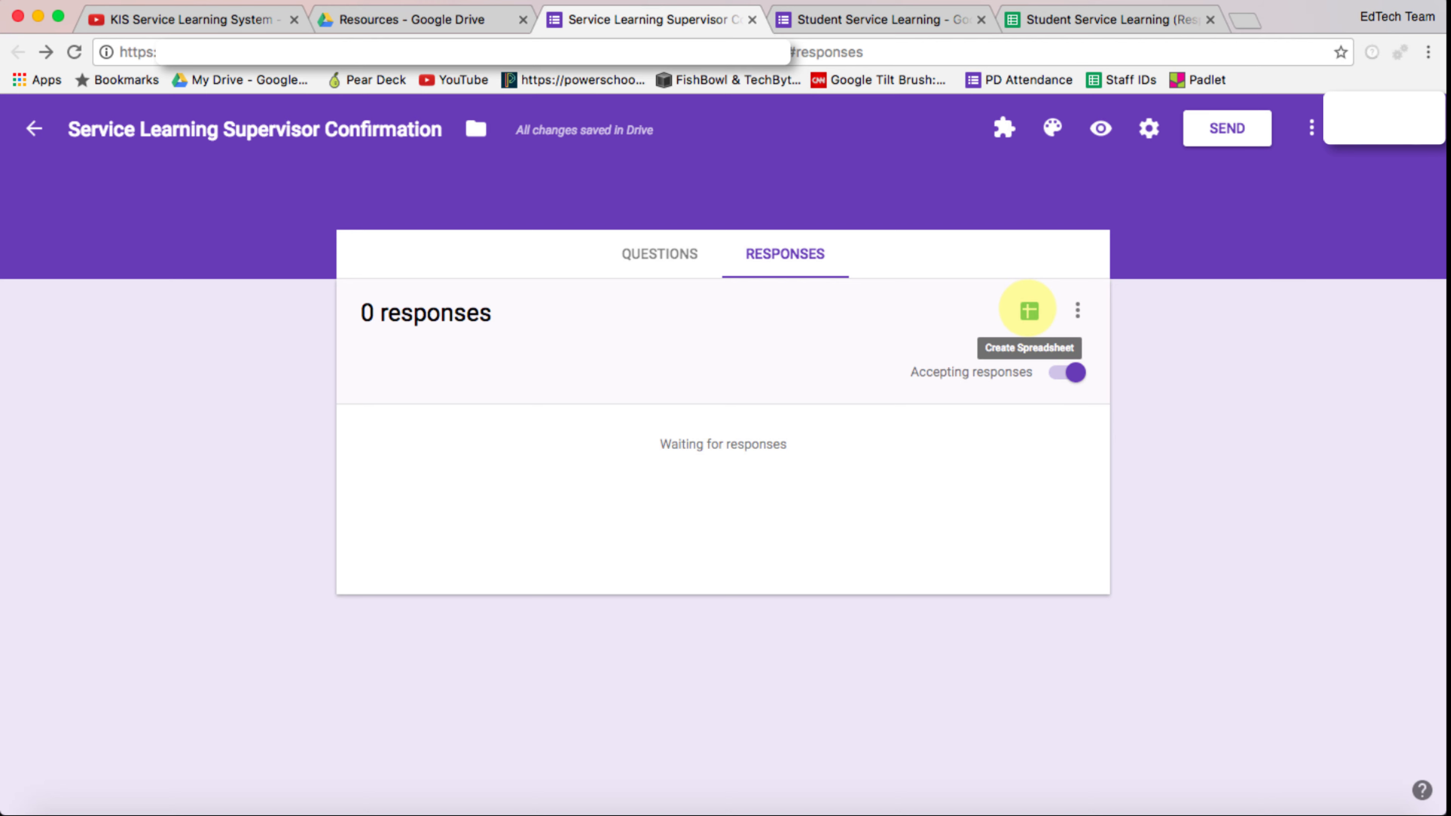
left_click(1029, 310)
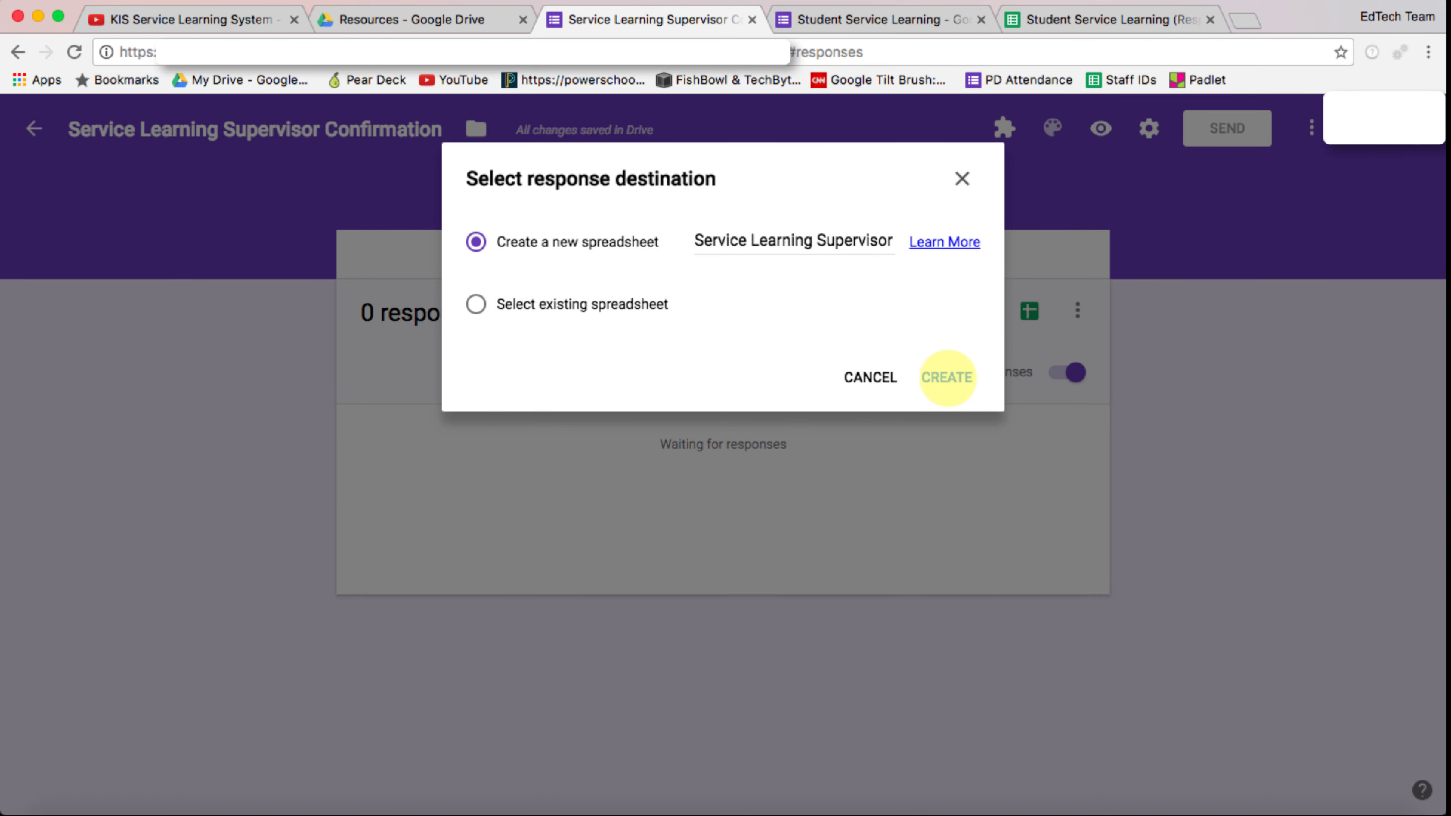
left_click(948, 377)
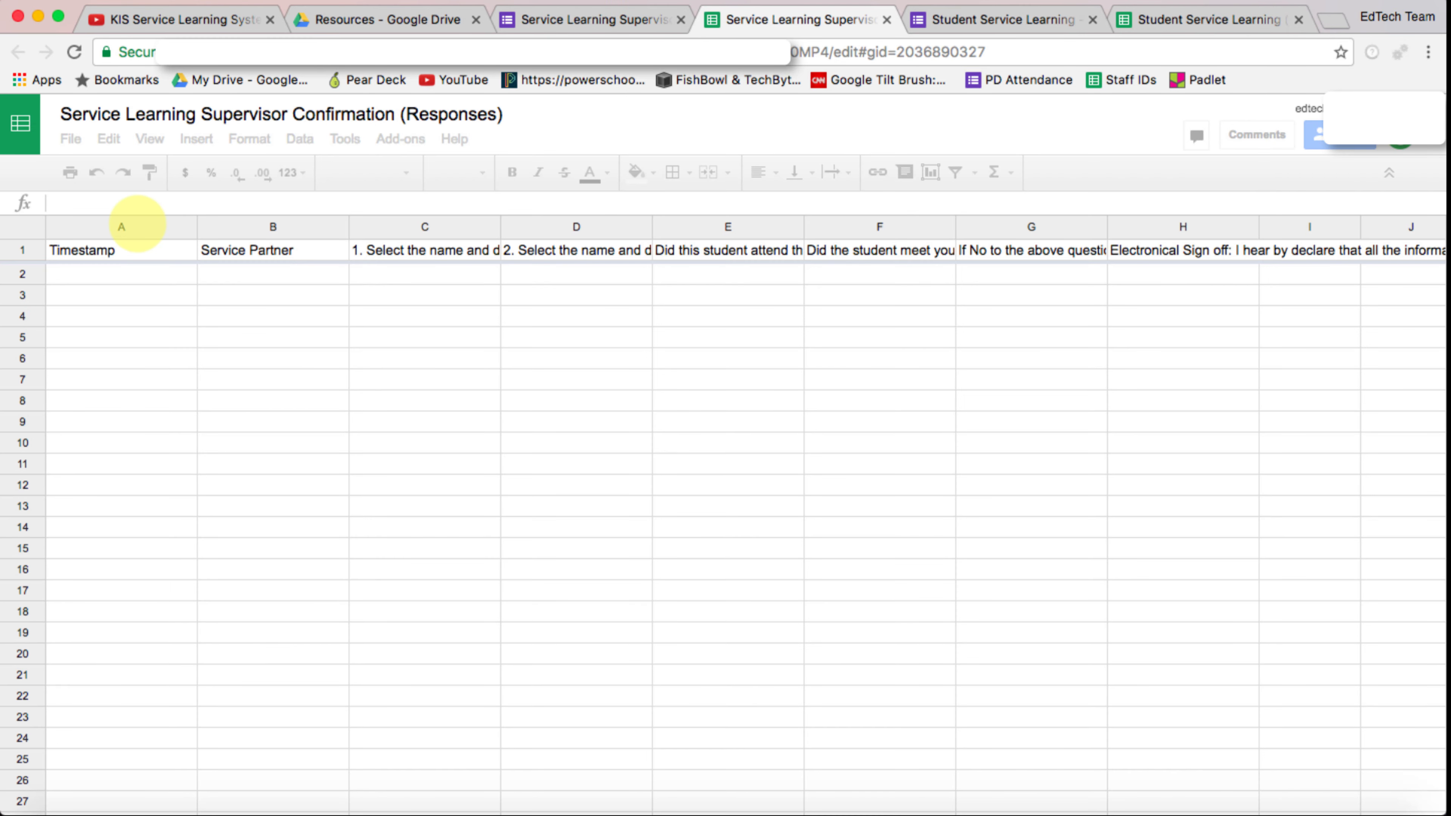
Step: Apply Wrap text wrapping to columns A through K so the row 1 question headers display in full
left_click(137, 227)
scroll(534, 300, "right", 10)
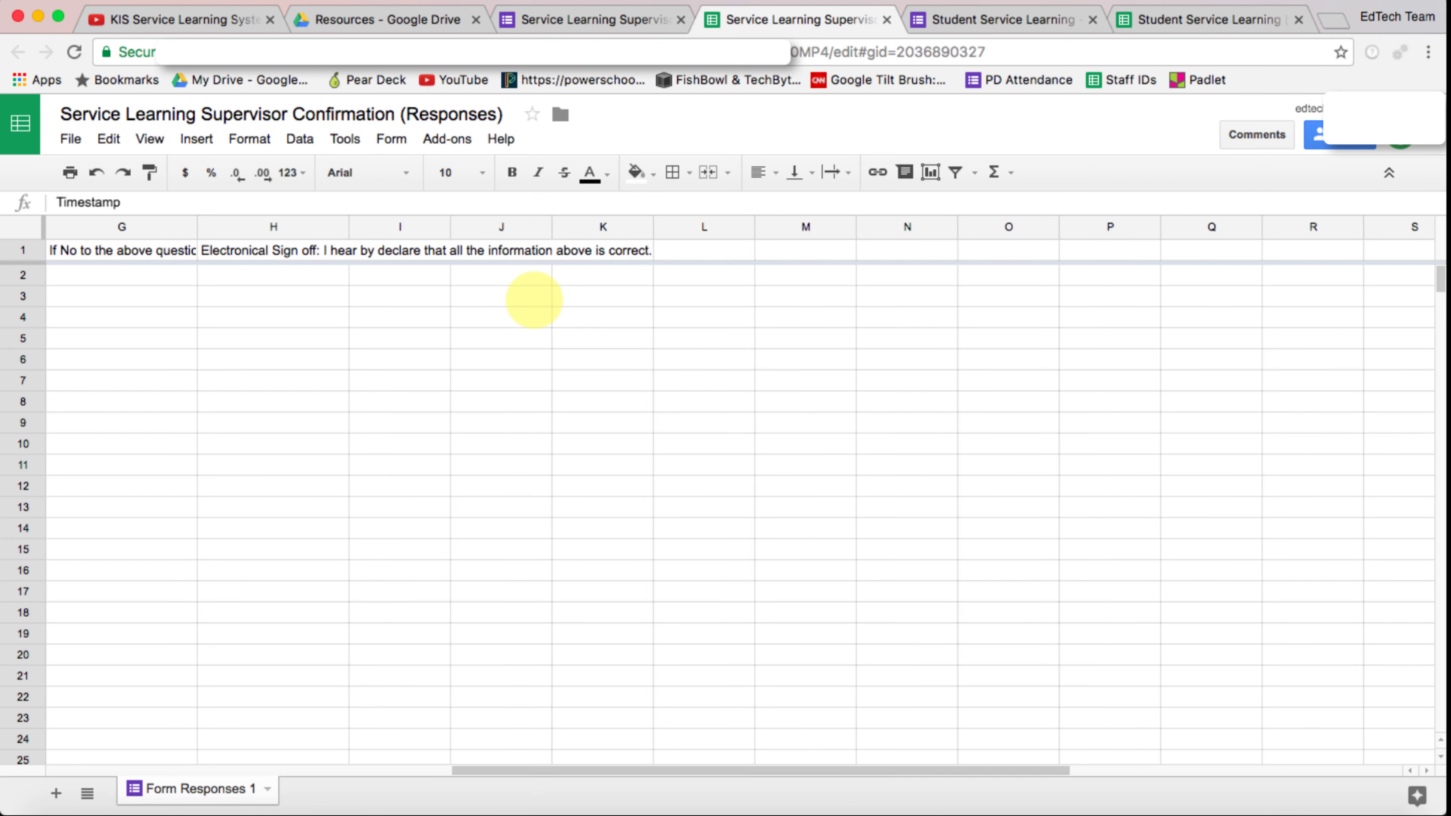
scroll(519, 281, "left", 4)
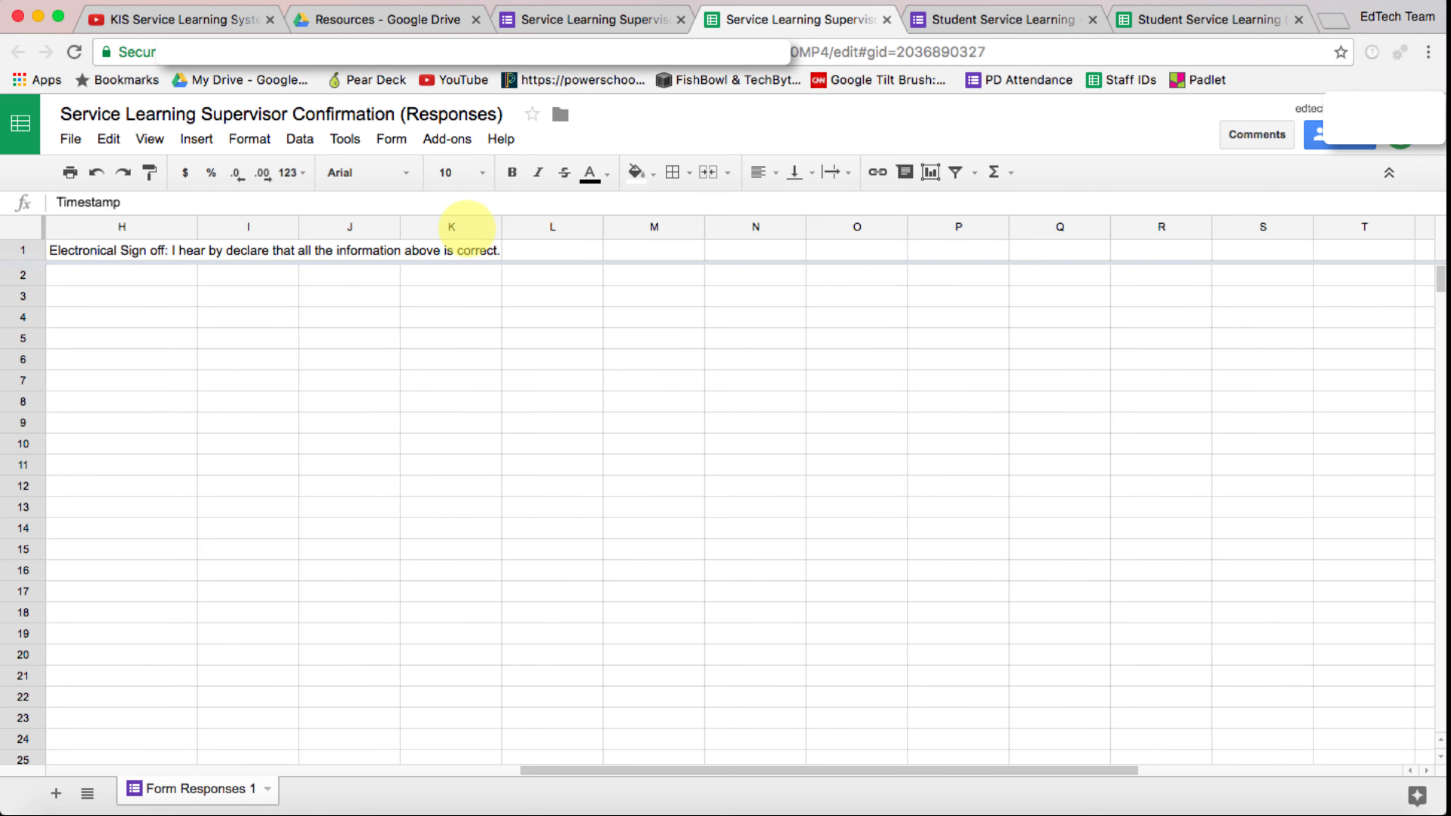
left_click(467, 228, "shift")
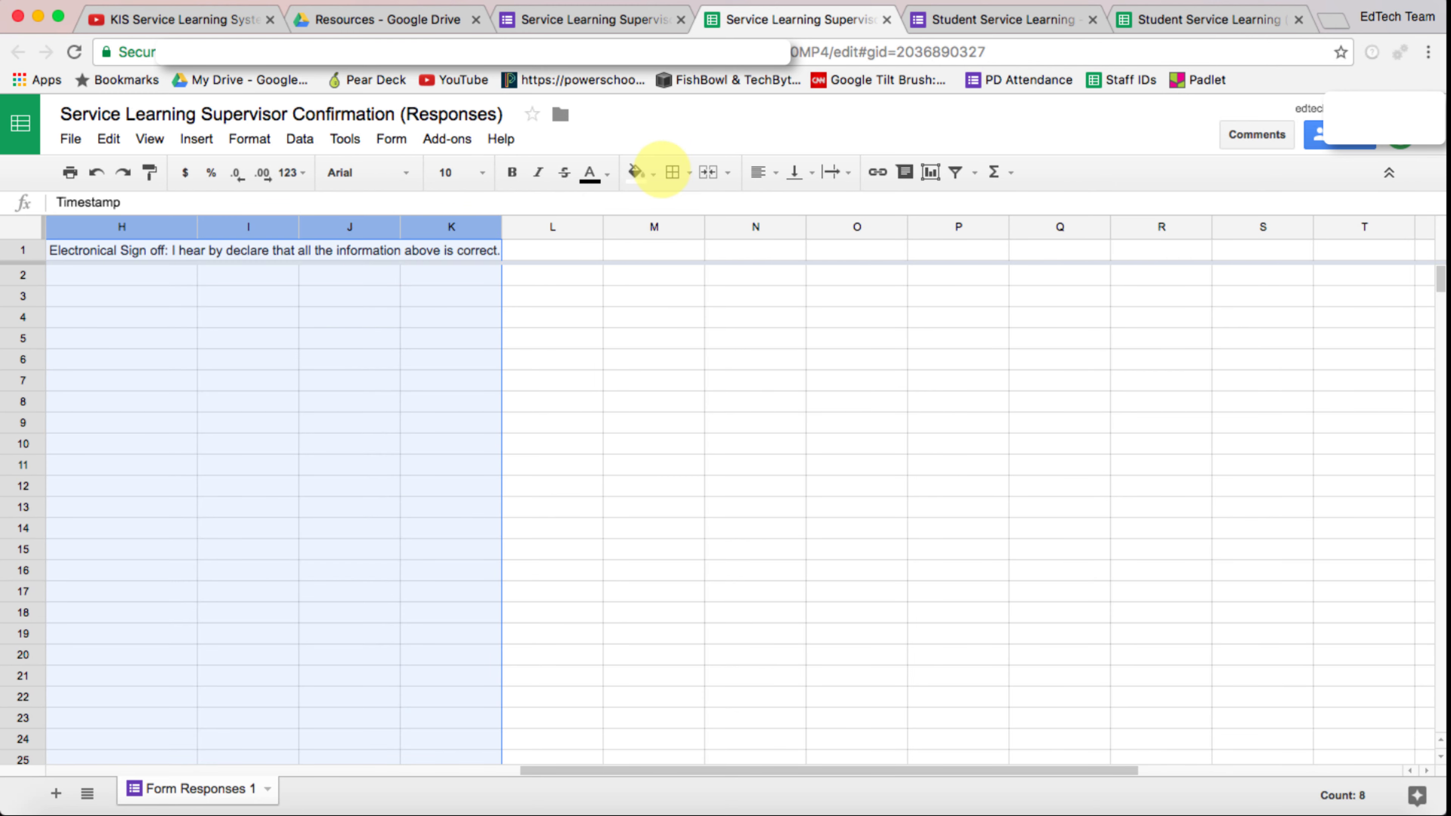
left_click(837, 172)
left_click(863, 206)
scroll(347, 366, "left", 10)
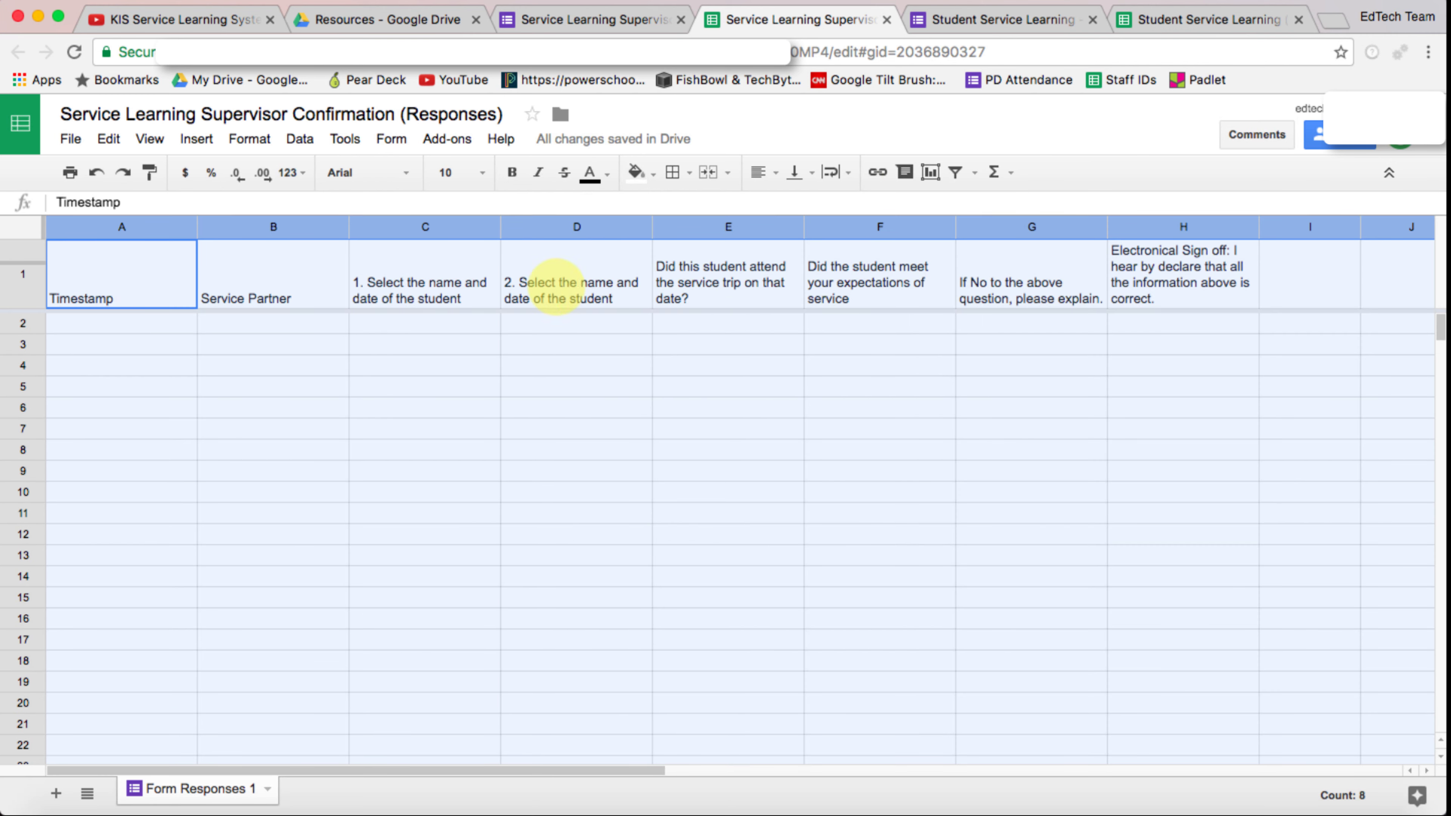
left_click(113, 278)
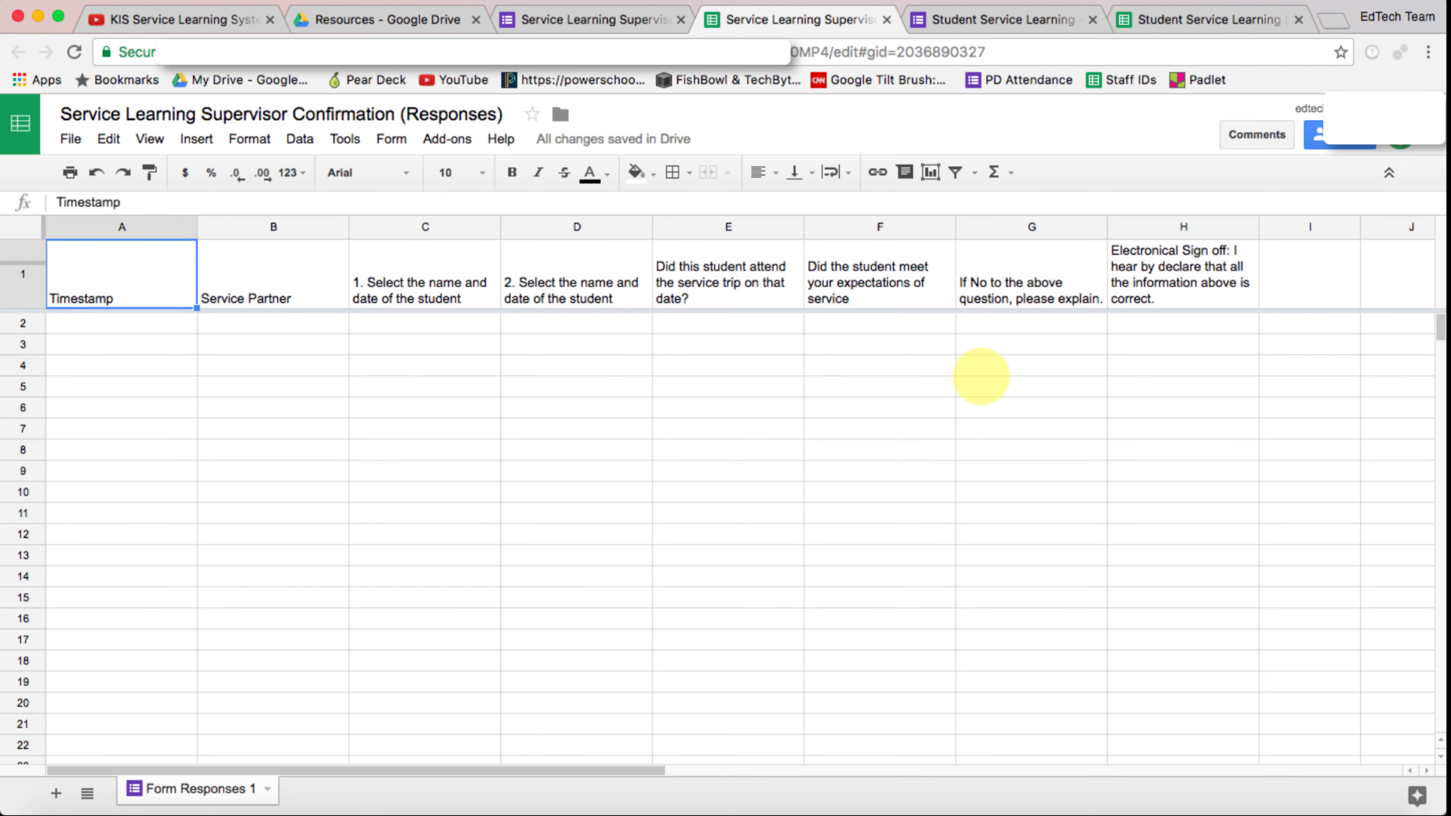